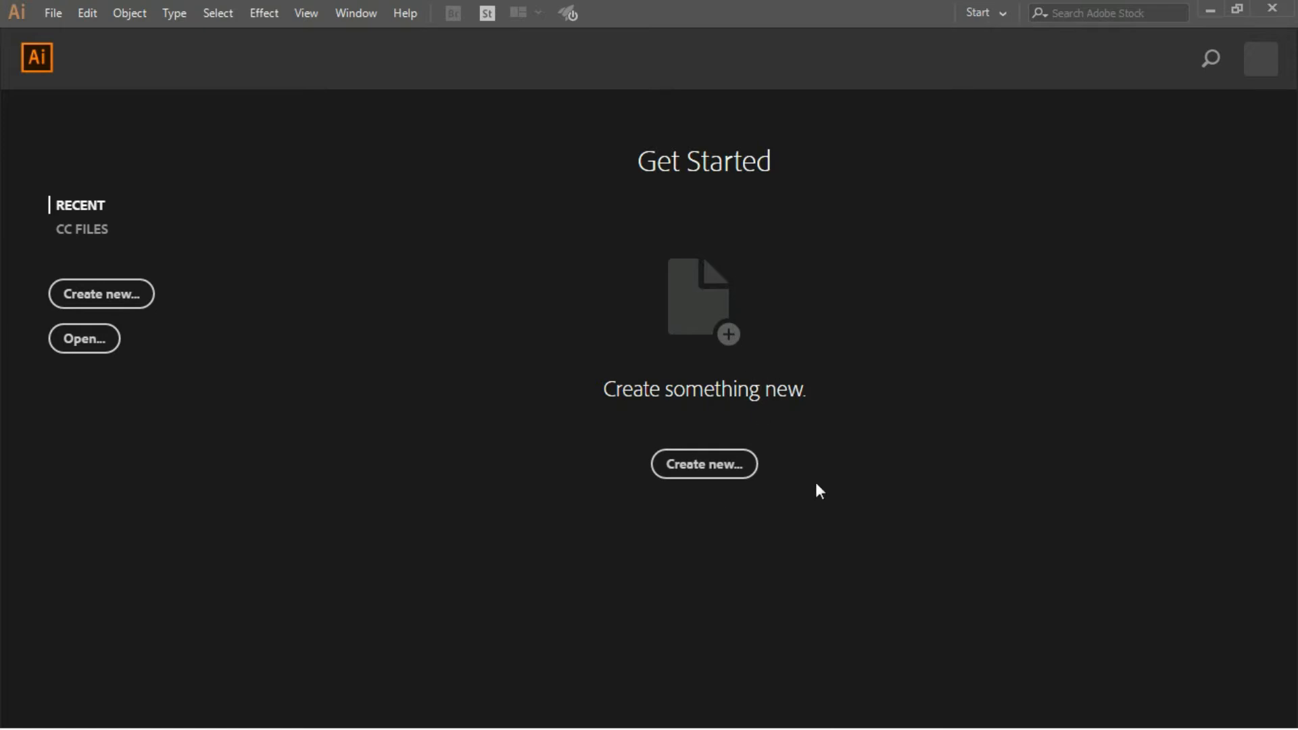
# - Start setting up a new document and look through the Mobile, Web, Print, and Film & Video presets
pyautogui.click(731, 464)
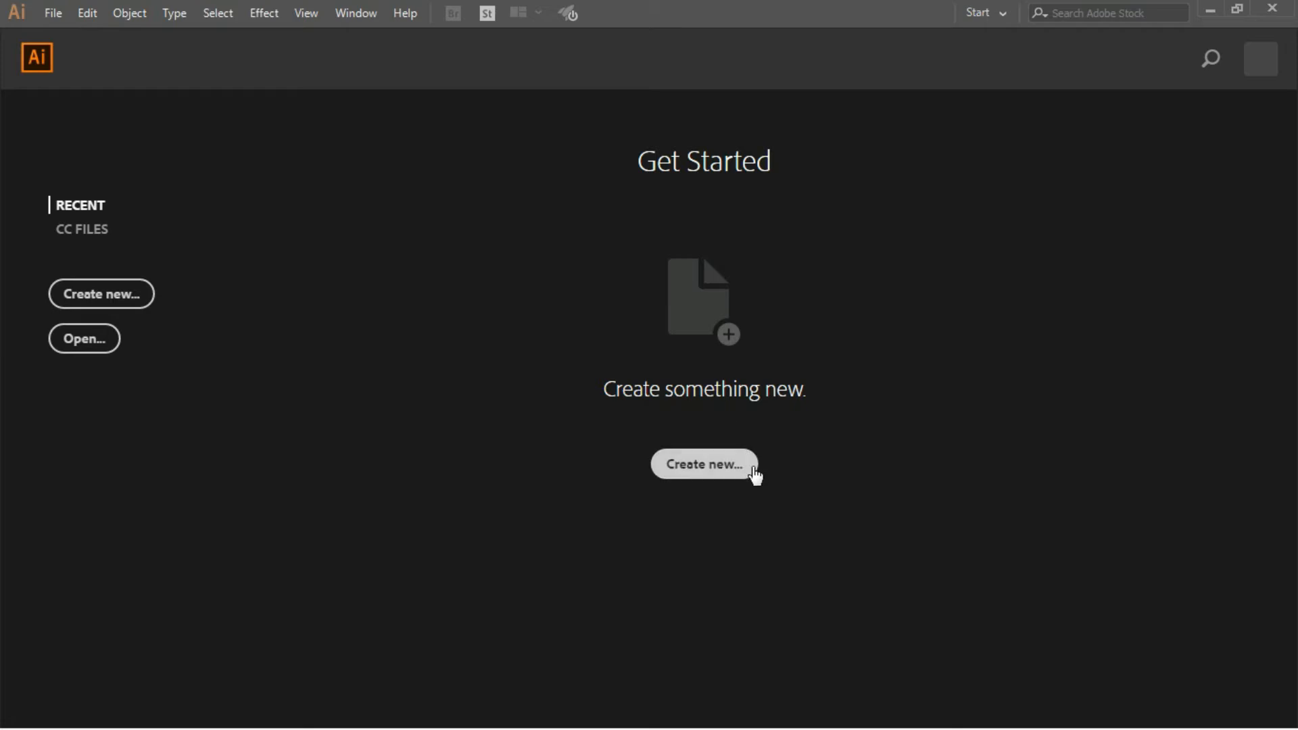
pyautogui.click(707, 468)
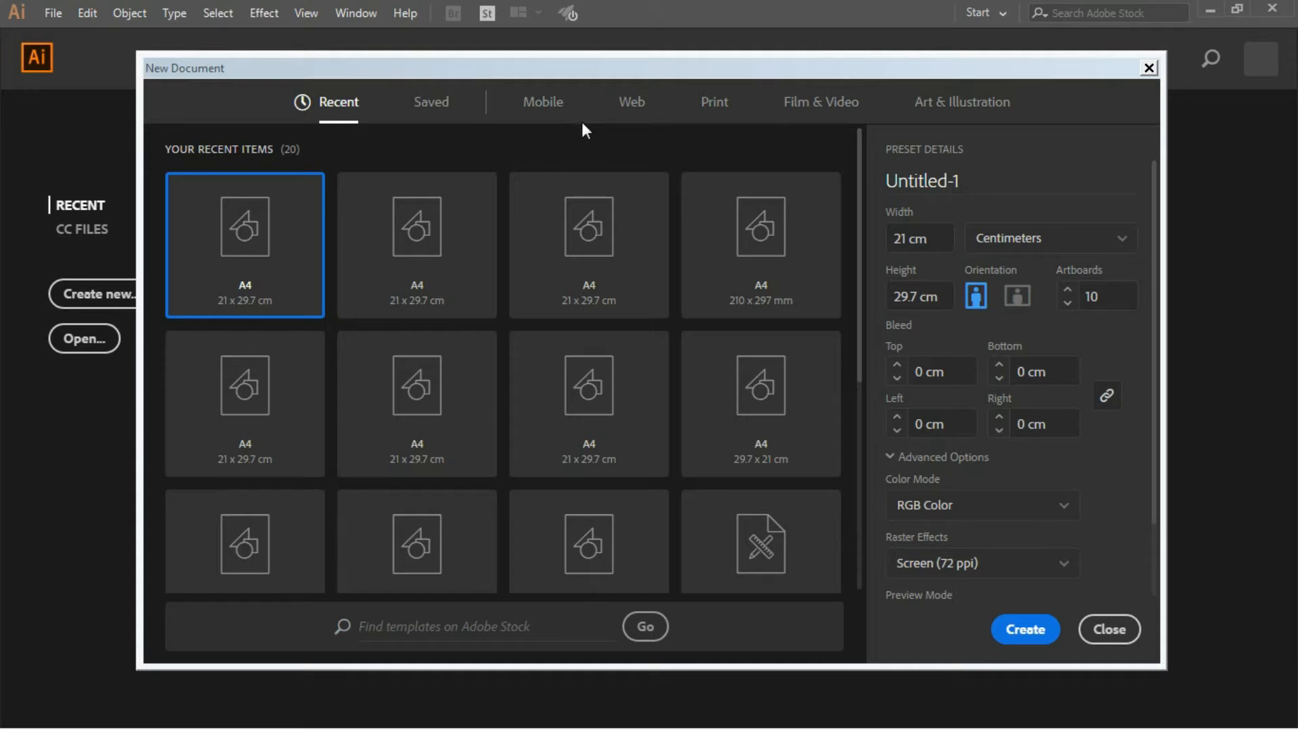
pyautogui.click(546, 101)
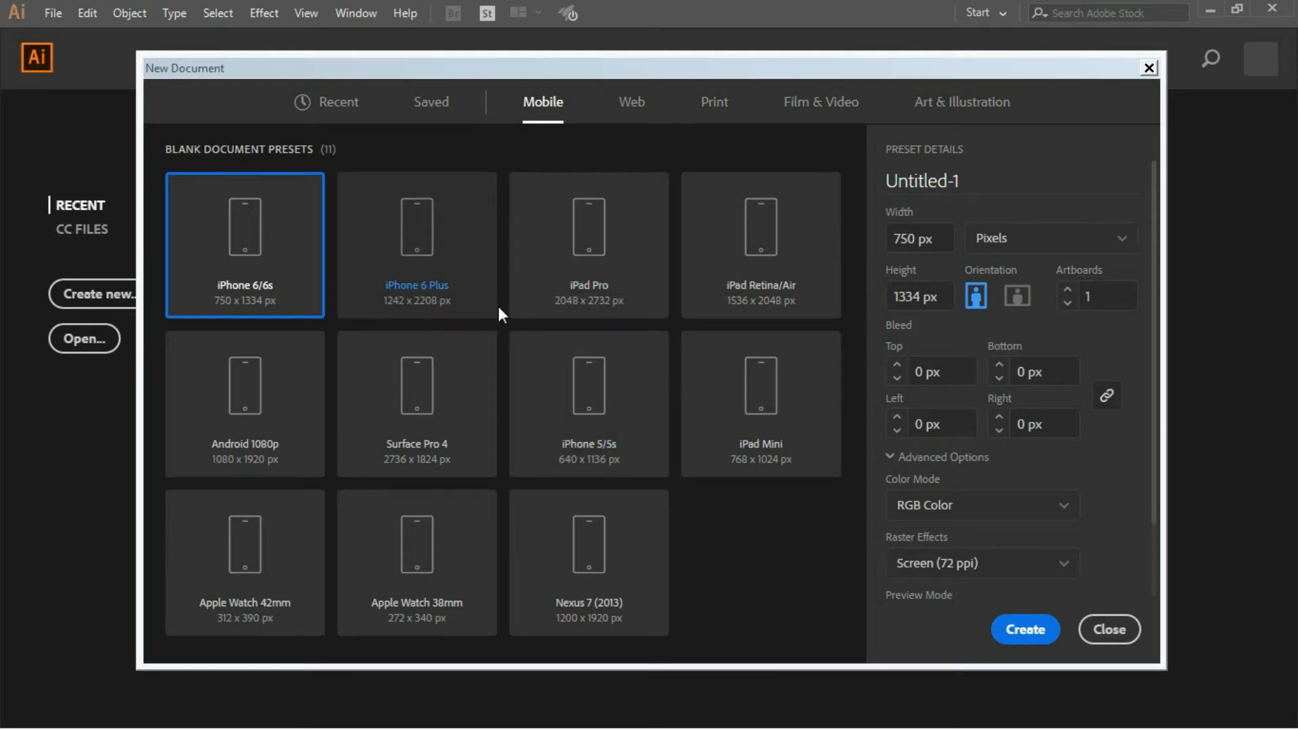
pyautogui.click(630, 102)
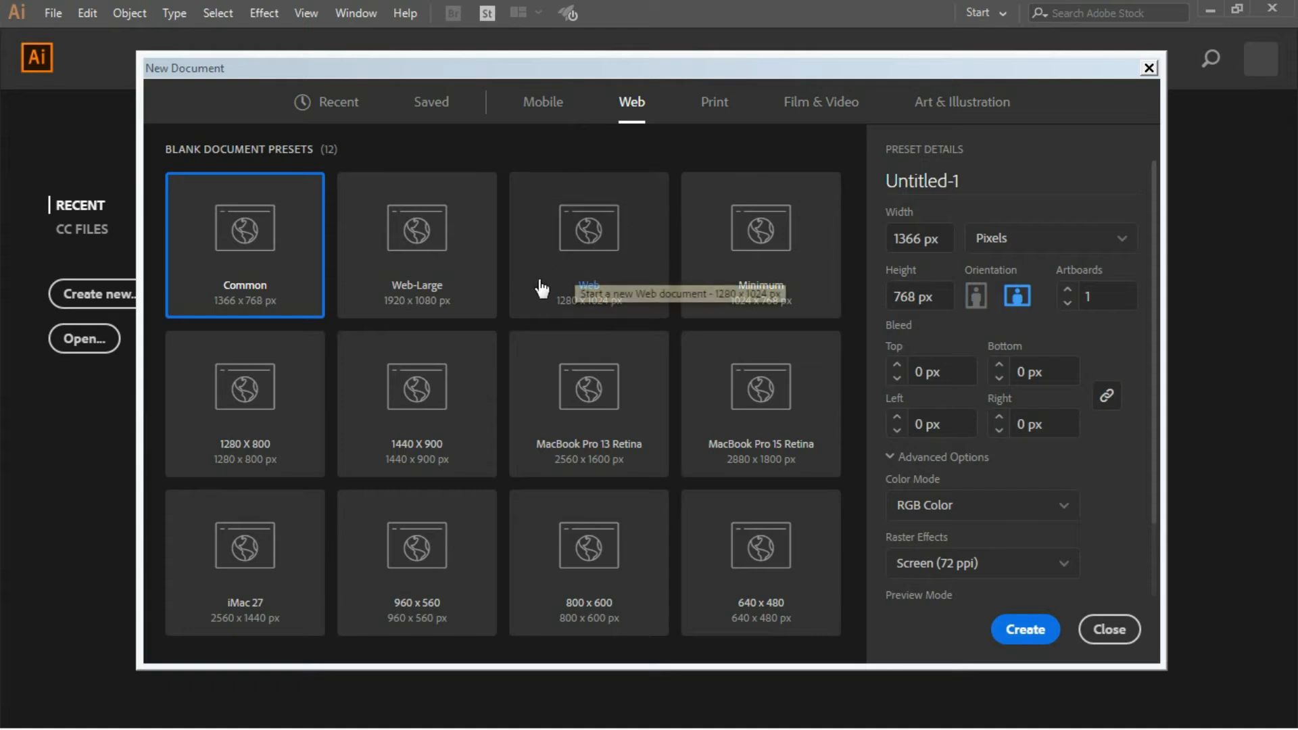
pyautogui.click(711, 115)
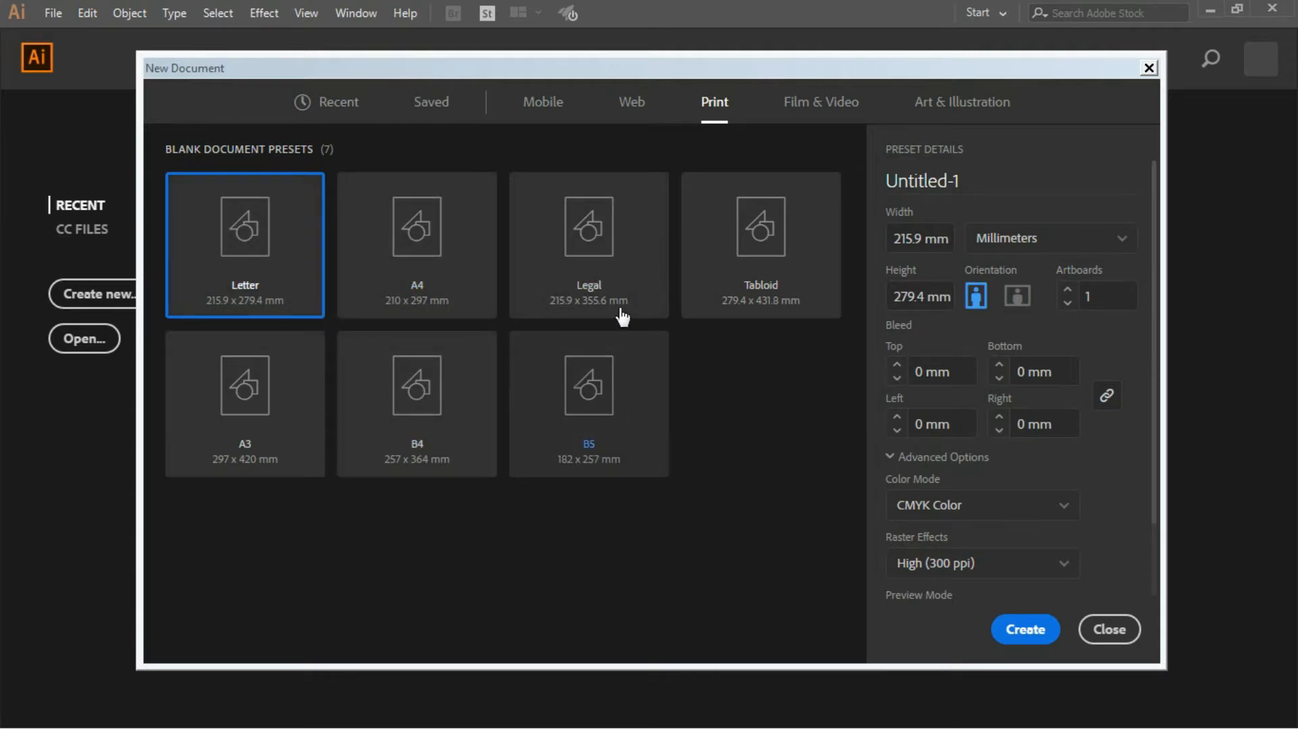
pyautogui.click(791, 120)
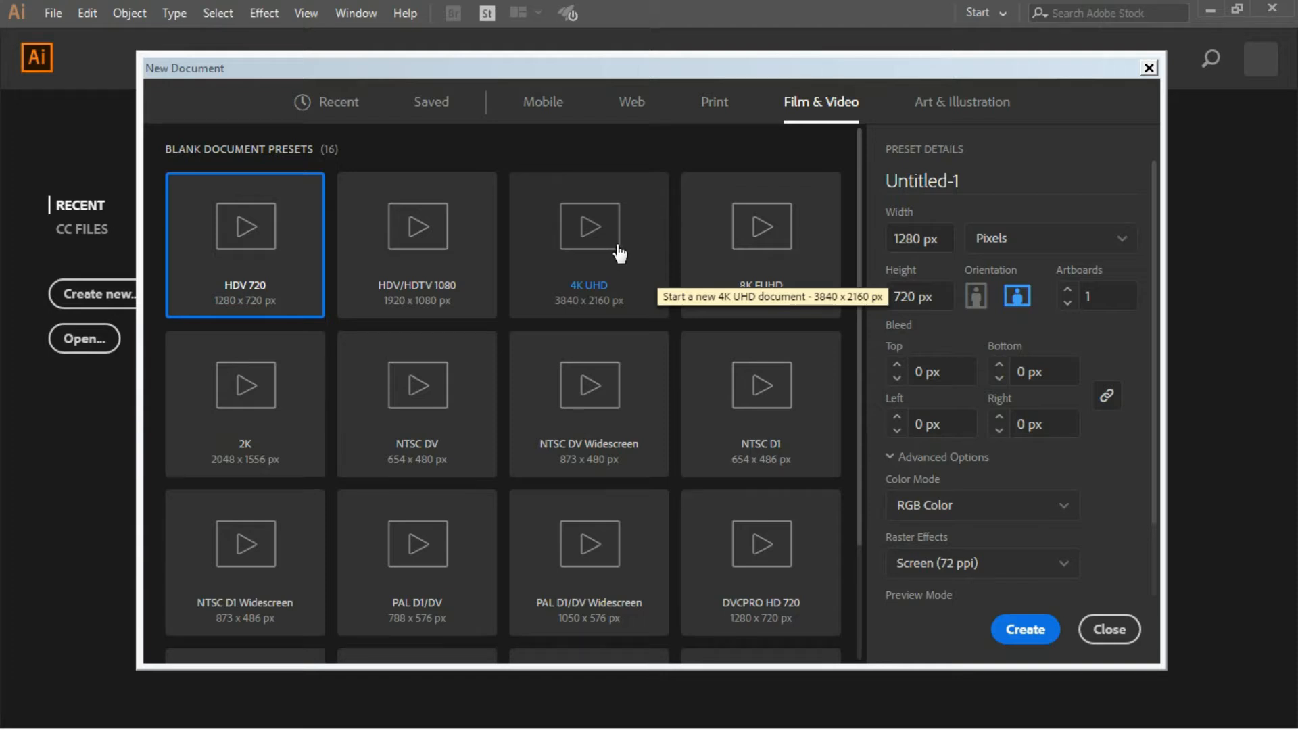
# - Choose the A4 print preset for the new document and set its units to Centimeters
pyautogui.click(714, 126)
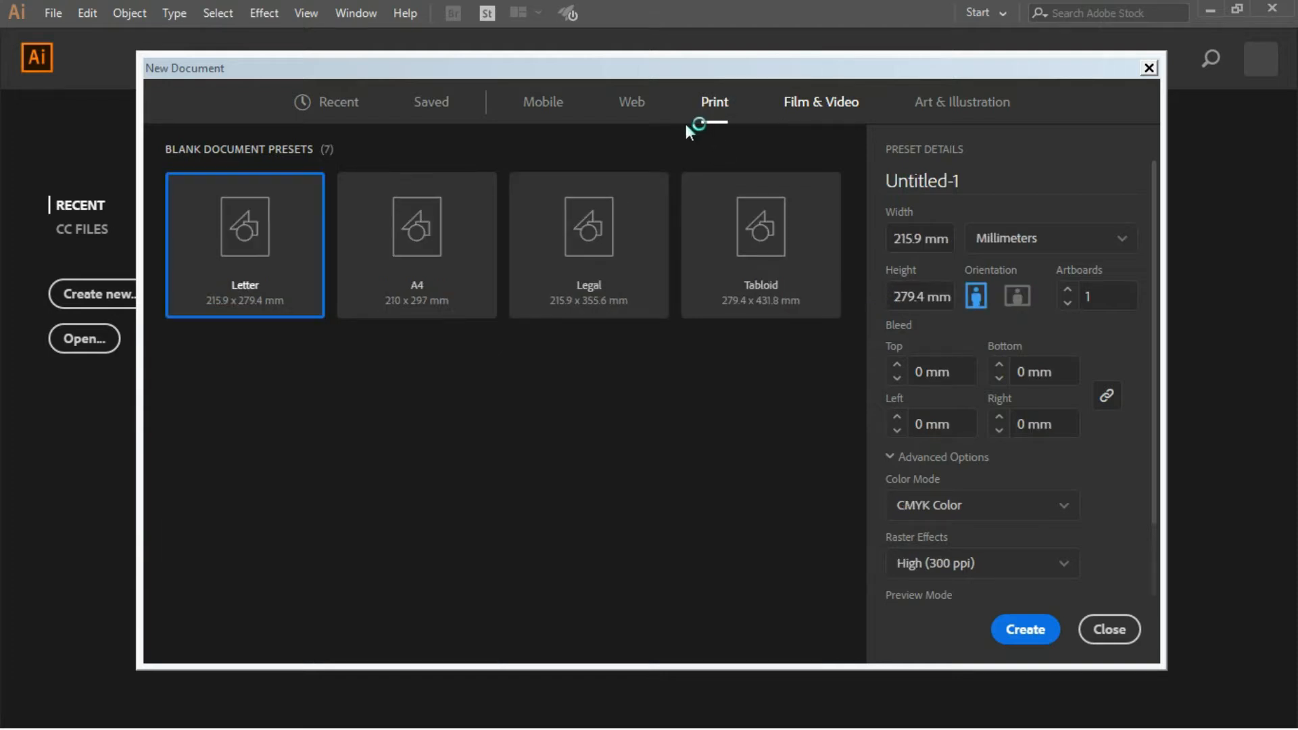
pyautogui.click(447, 255)
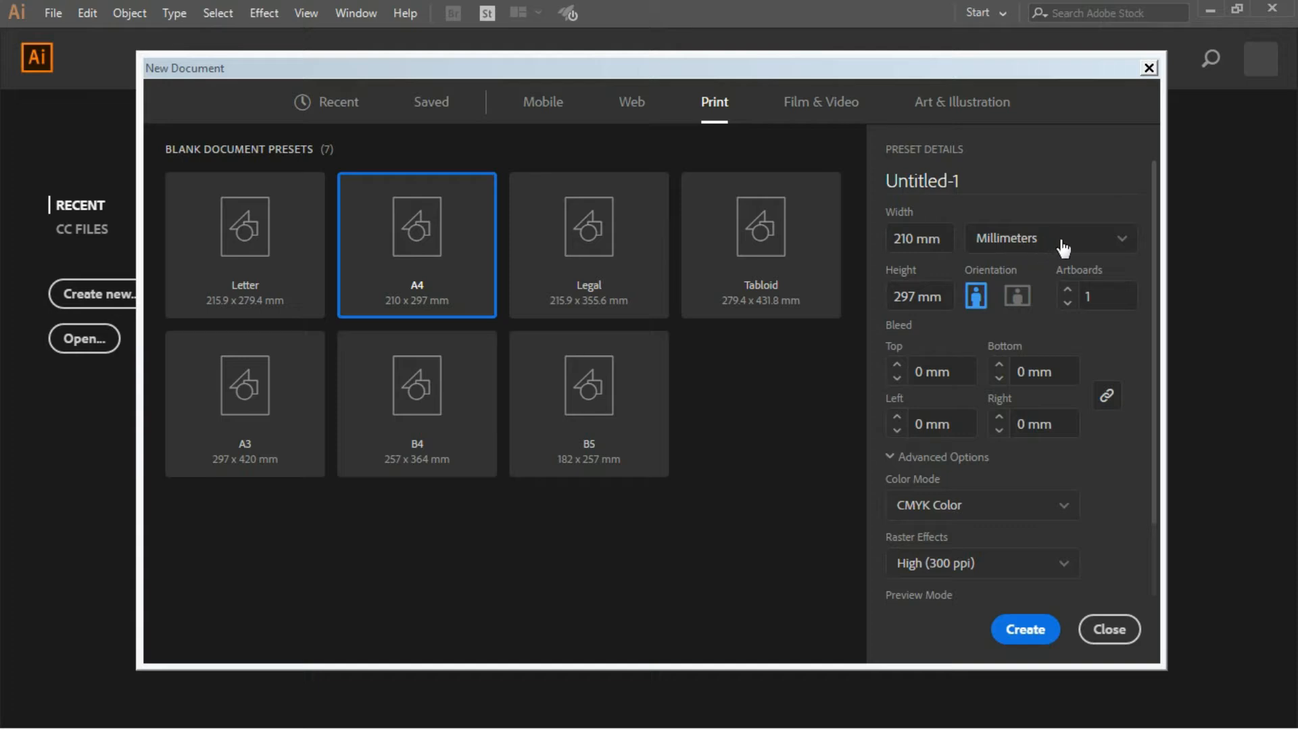
pyautogui.click(1126, 249)
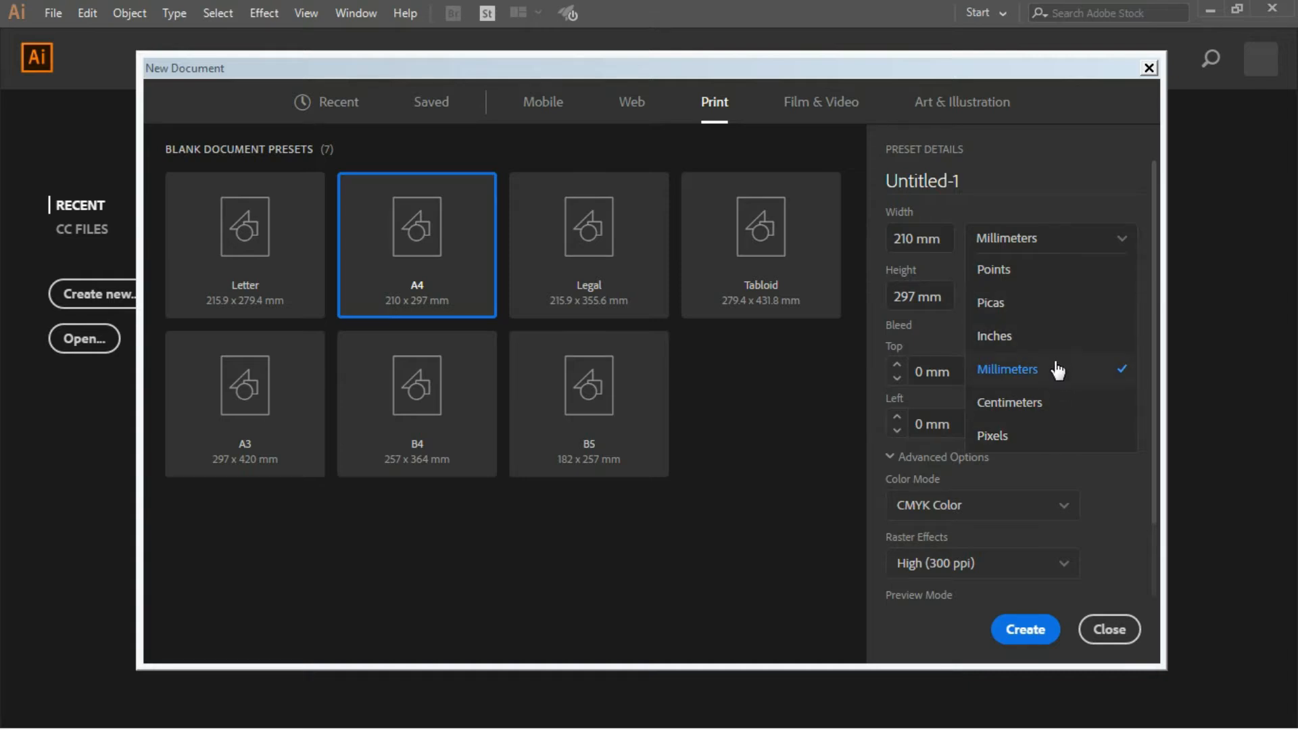
pyautogui.click(1056, 403)
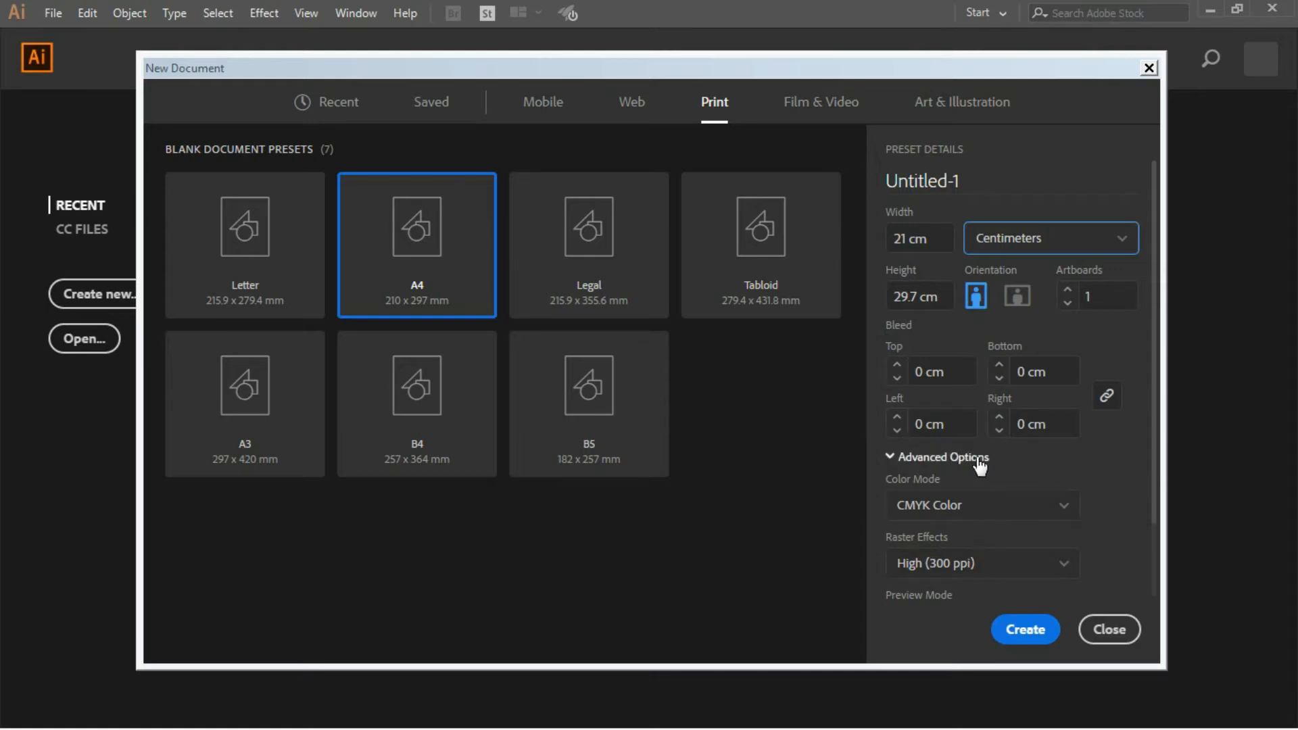
# - Set the color mode to RGB Color and raster effects to Screen (72 ppi), and create the document
pyautogui.click(889, 457)
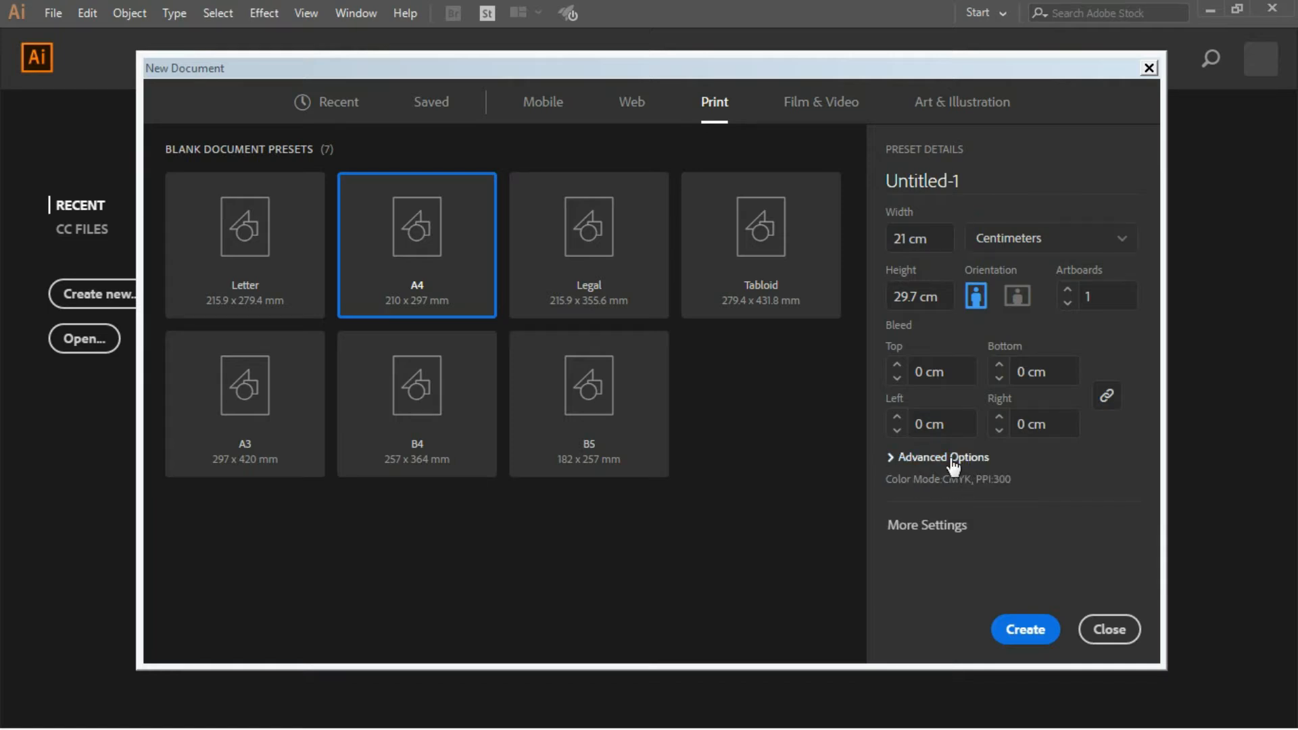
pyautogui.click(890, 458)
pyautogui.scroll(-2, 919, 449)
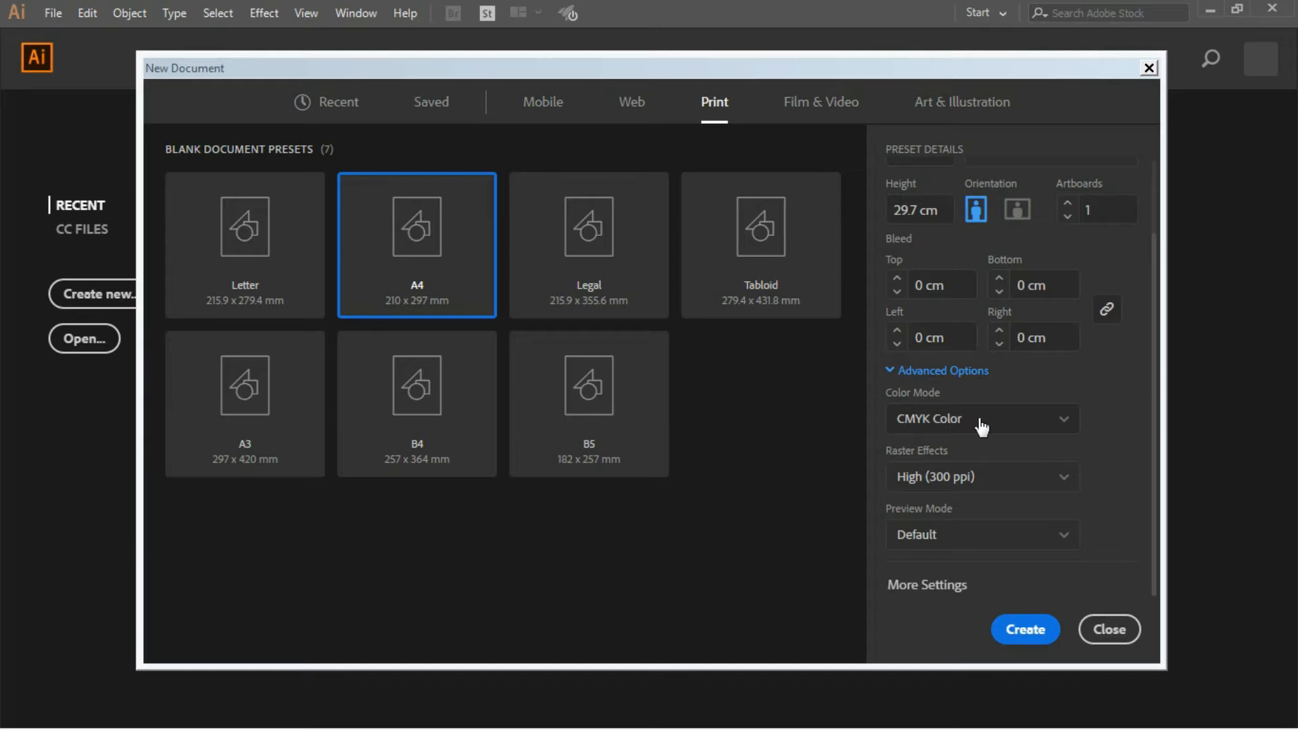
pyautogui.click(1067, 425)
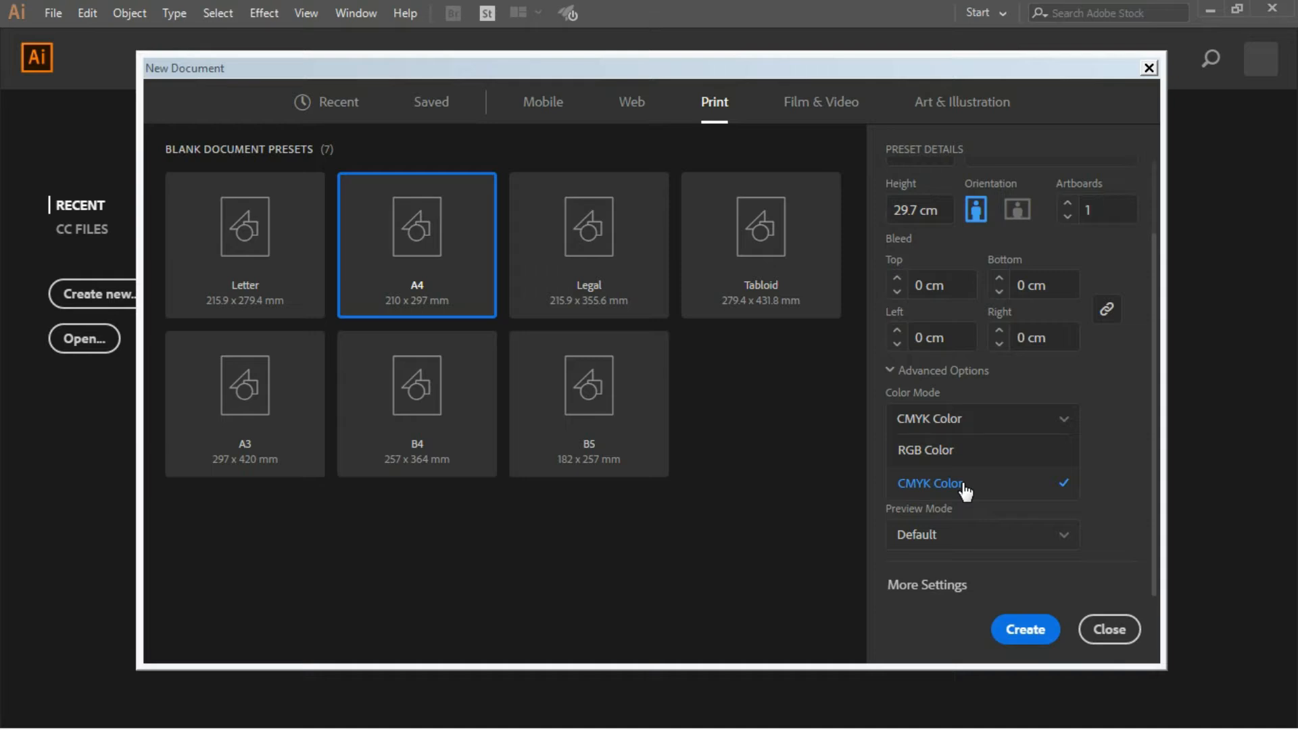
pyautogui.click(981, 453)
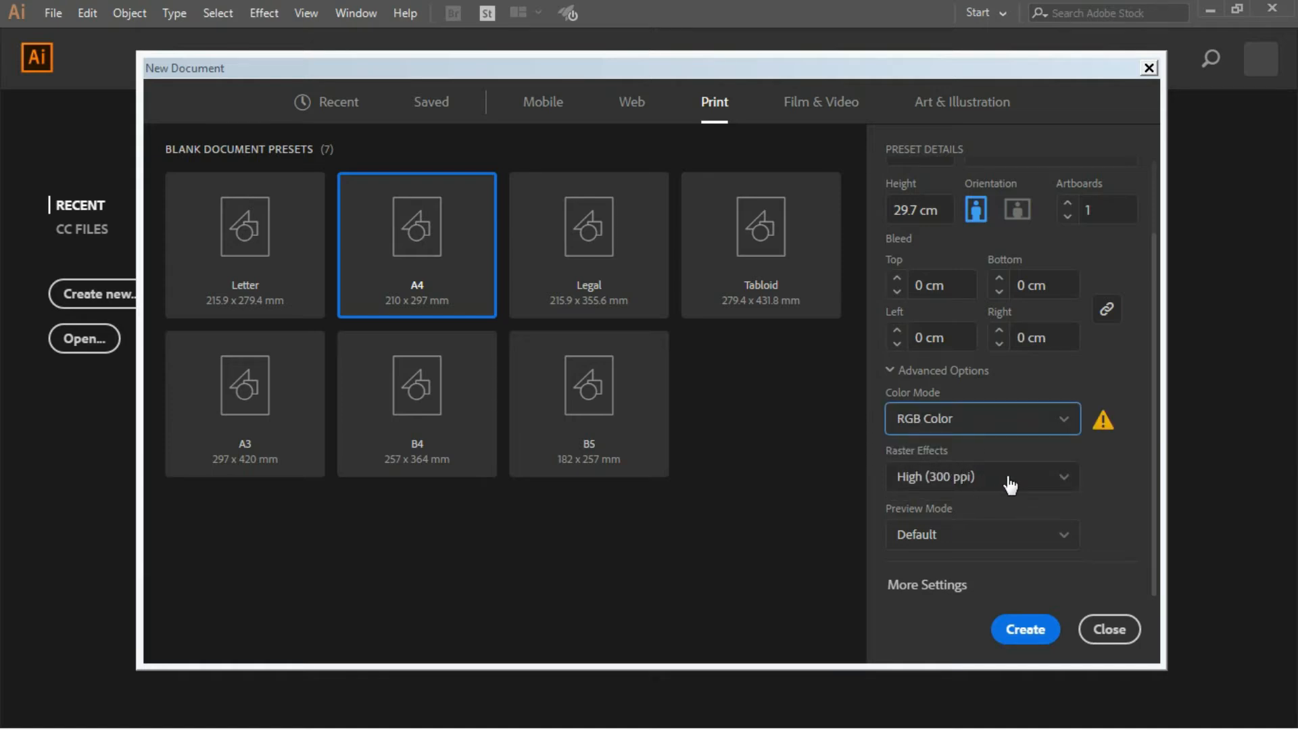
pyautogui.click(1044, 481)
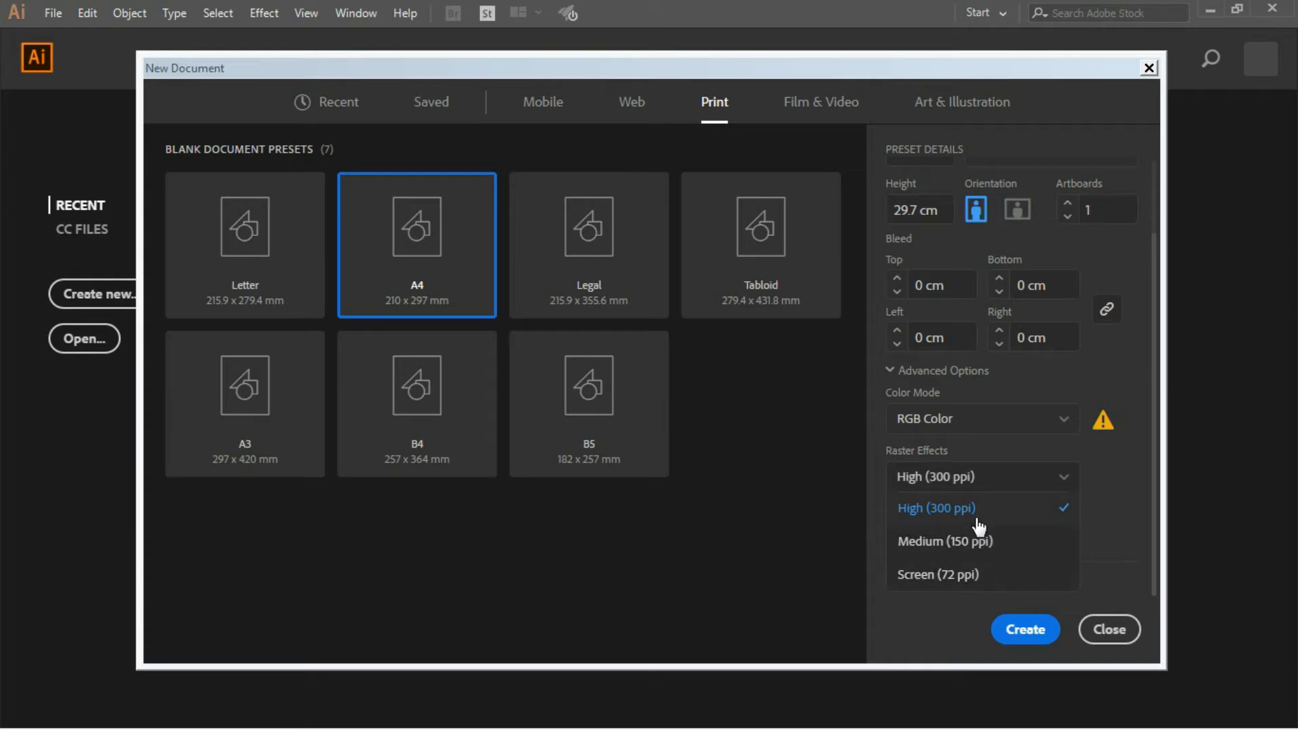
pyautogui.click(986, 573)
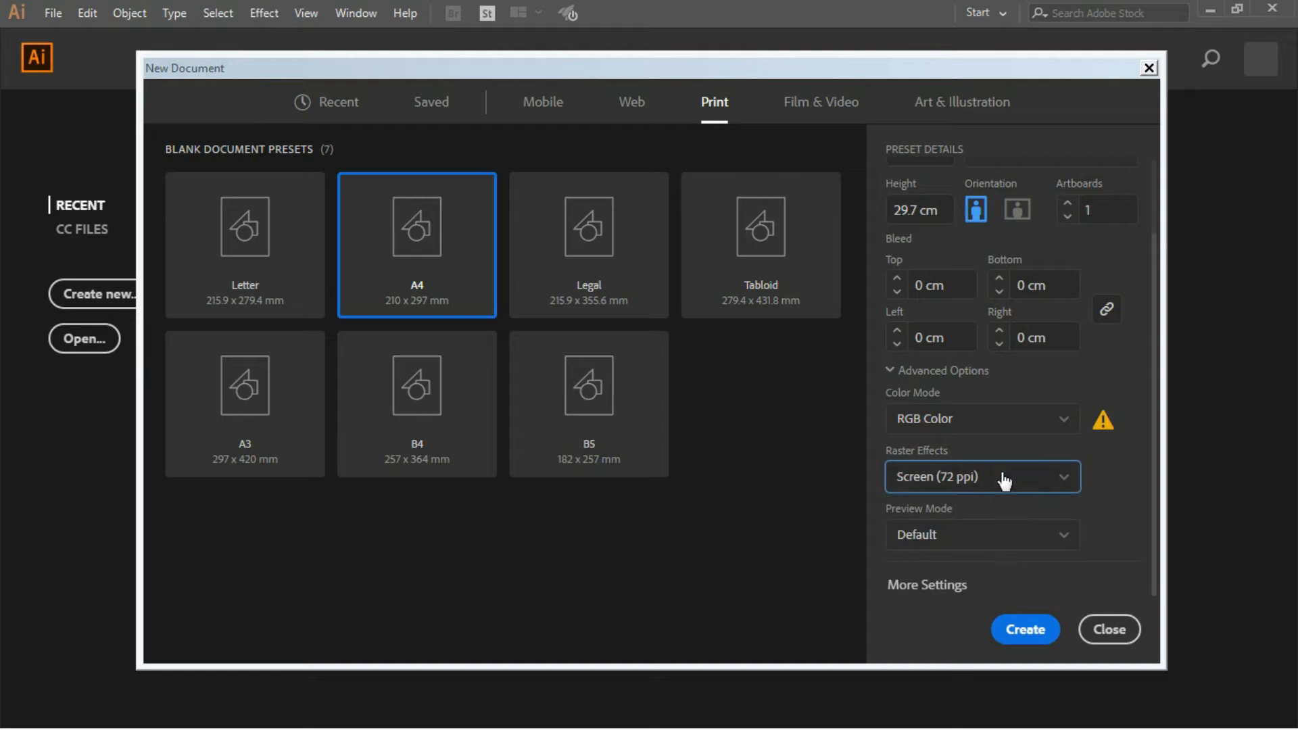
pyautogui.click(1036, 635)
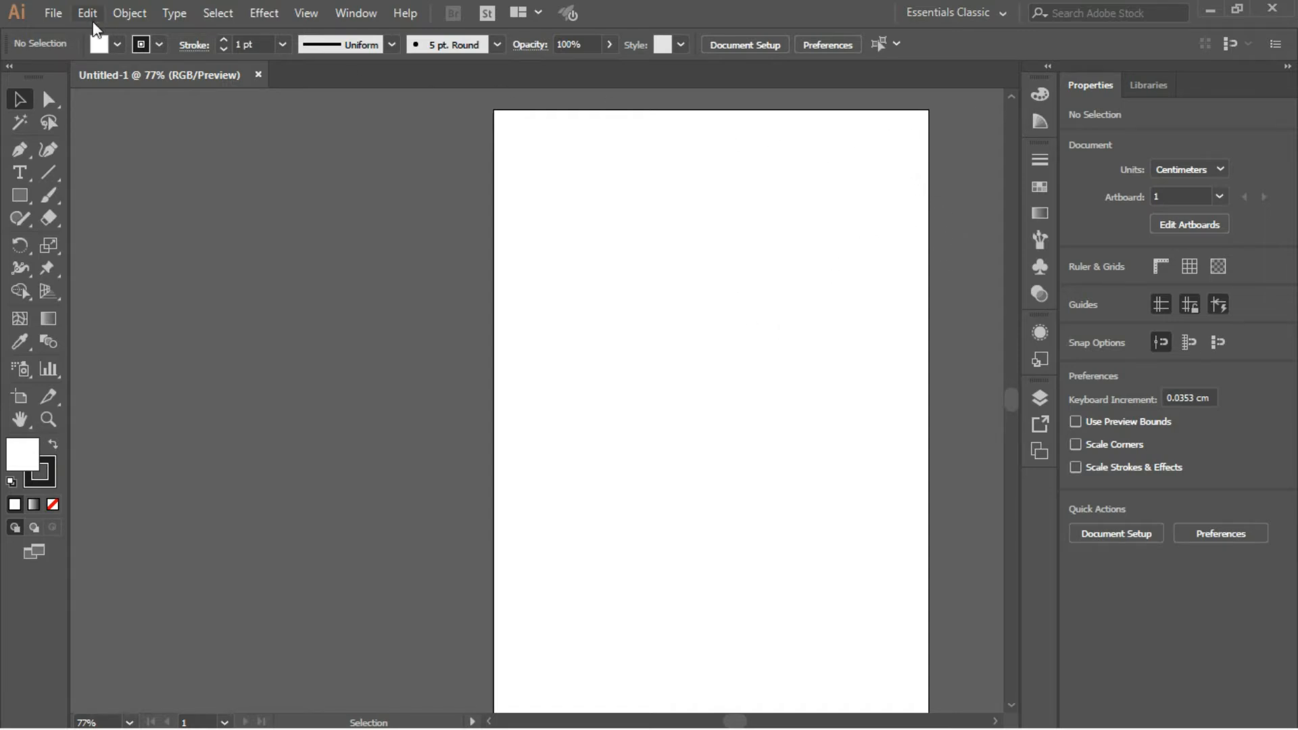
# - Create a second A4 document with 10 artboards and close it again
pyautogui.click(53, 13)
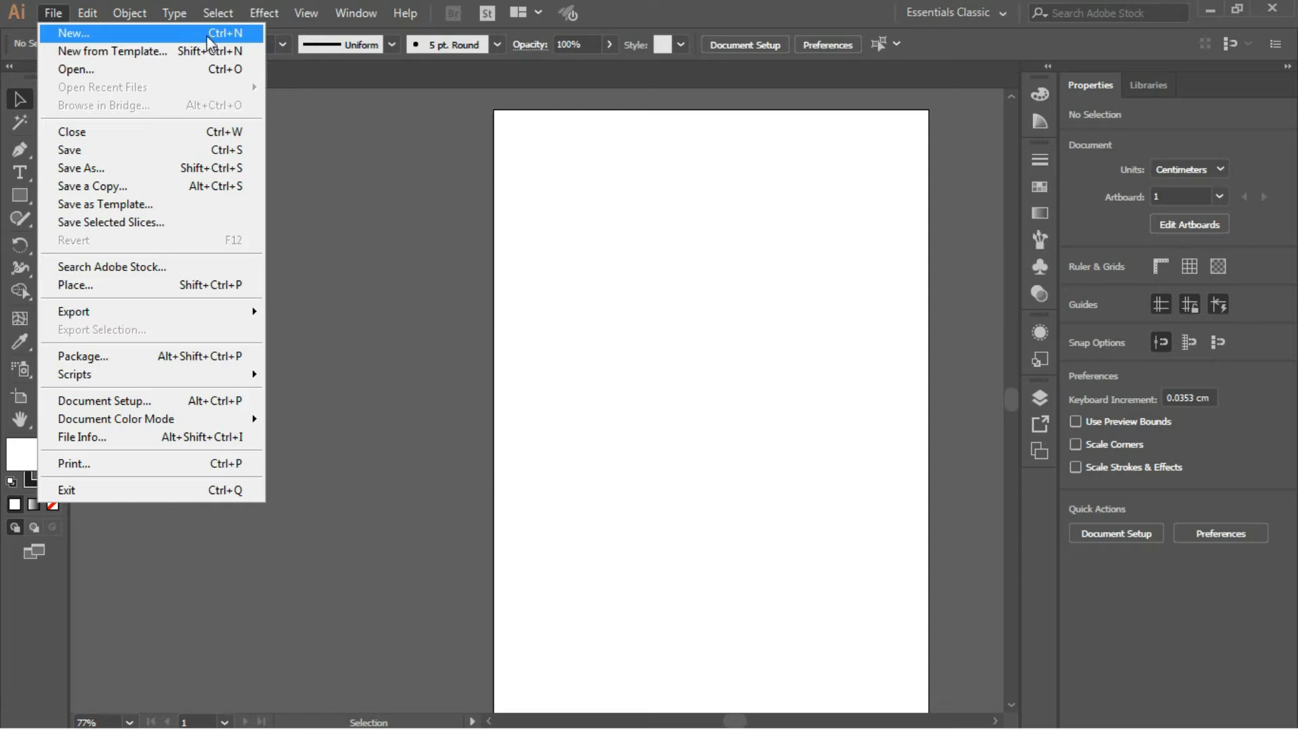
pyautogui.click(180, 35)
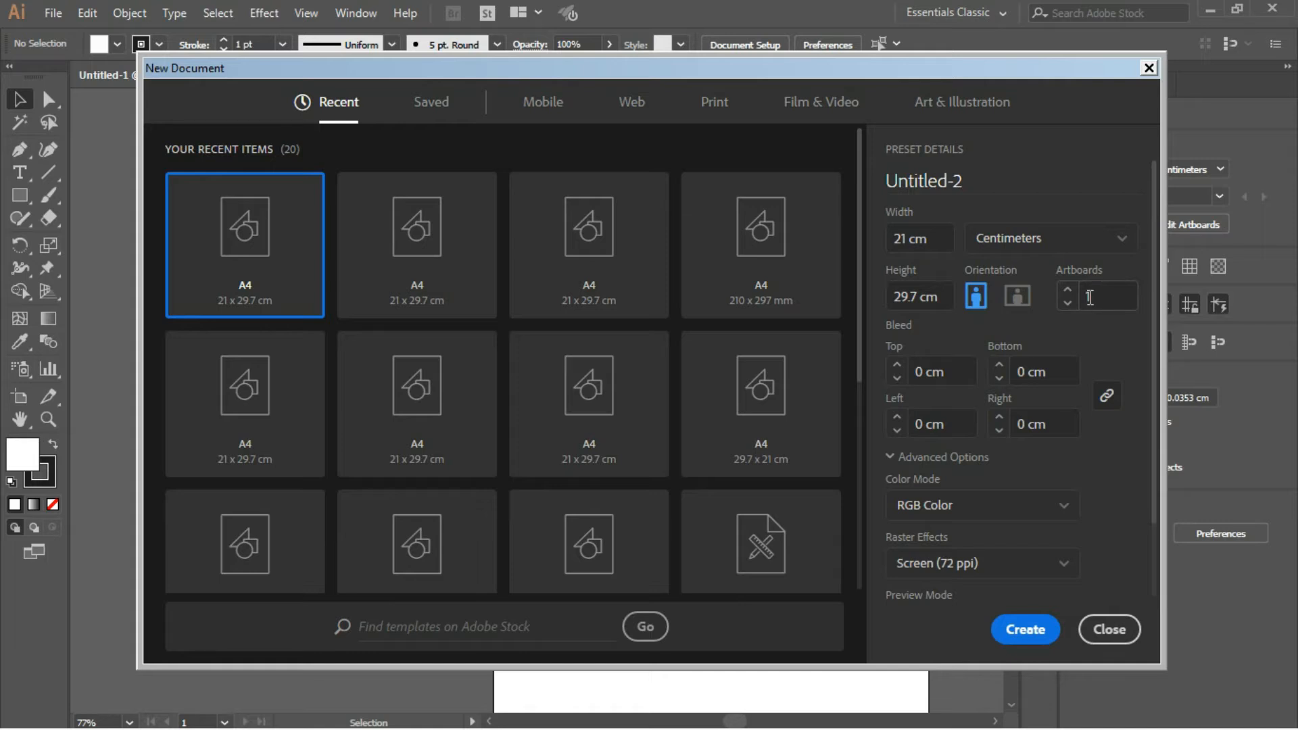
pyautogui.doubleClick(1103, 296)
pyautogui.click(1023, 629)
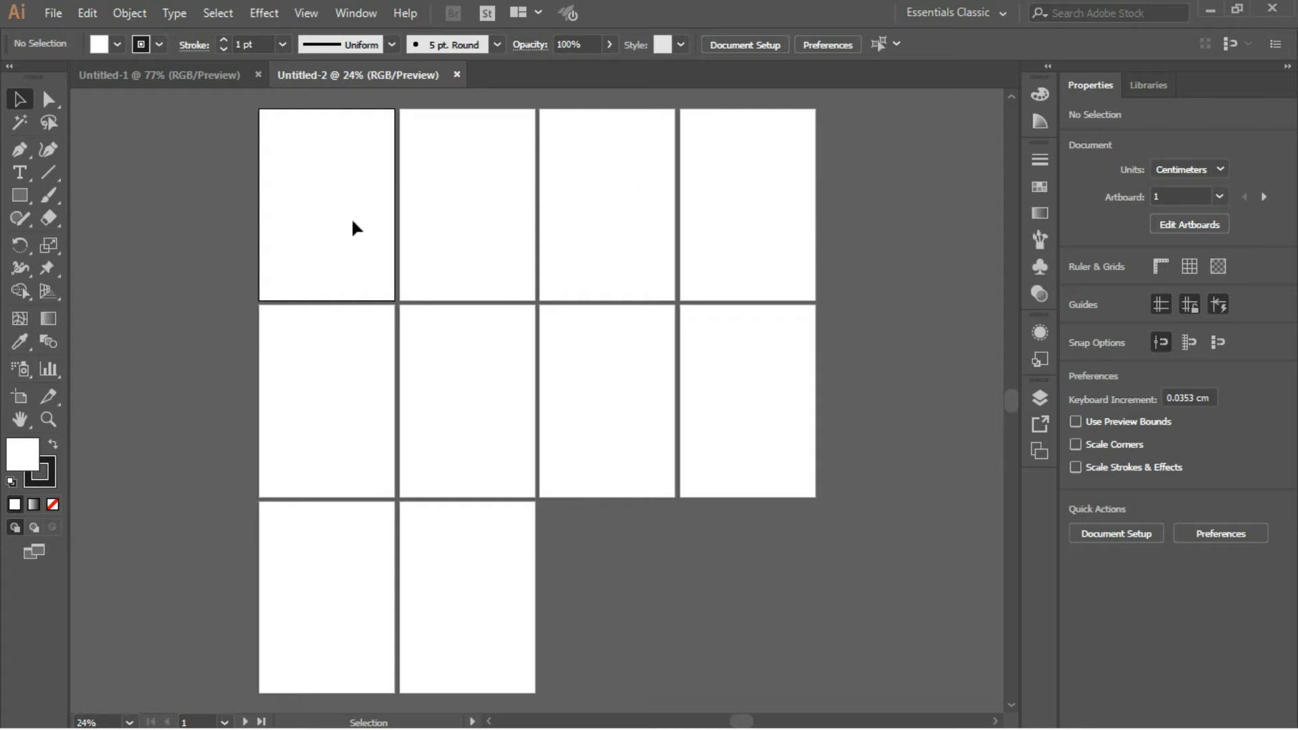
pyautogui.click(457, 77)
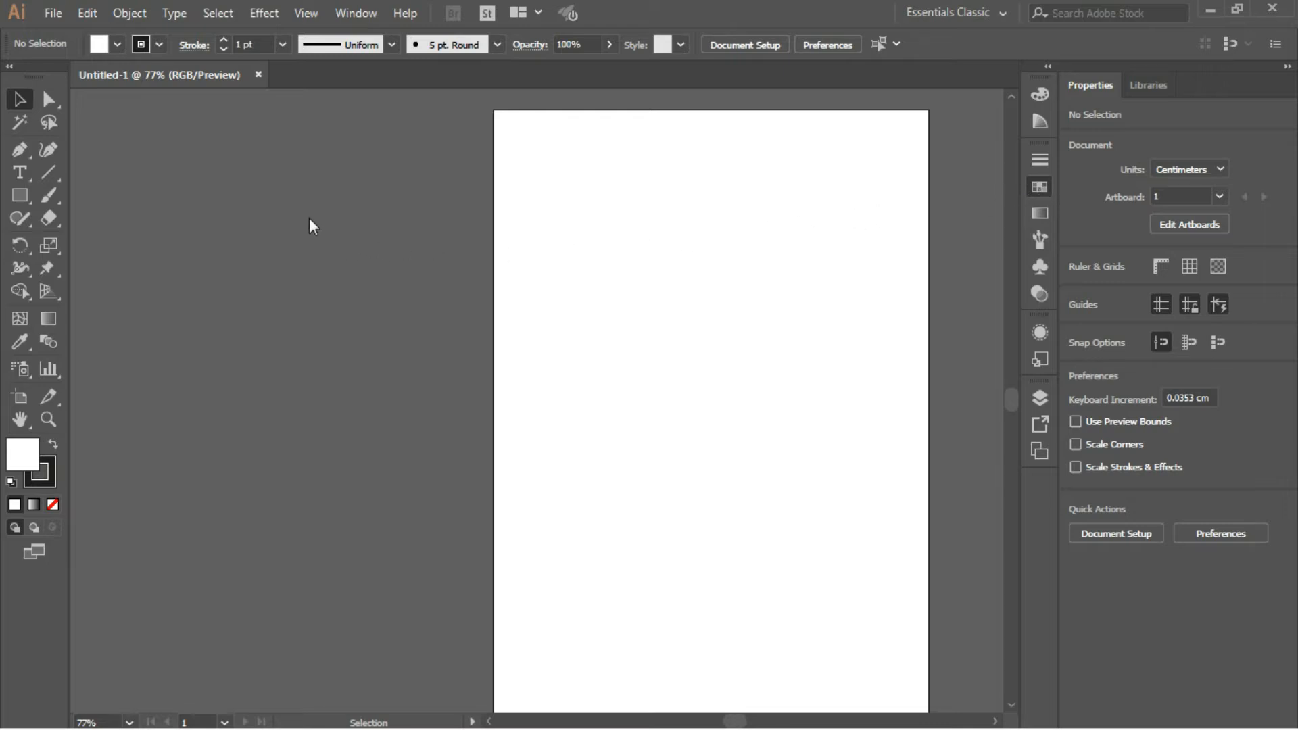
# - Detach the Swatches, Brushes and Layers panels and the toolbox so they float over the canvas
pyautogui.moveTo(369, 369)
pyautogui.mouseDown()
pyautogui.moveTo(505, 349)
pyautogui.moveTo(391, 356)
pyautogui.mouseUp()
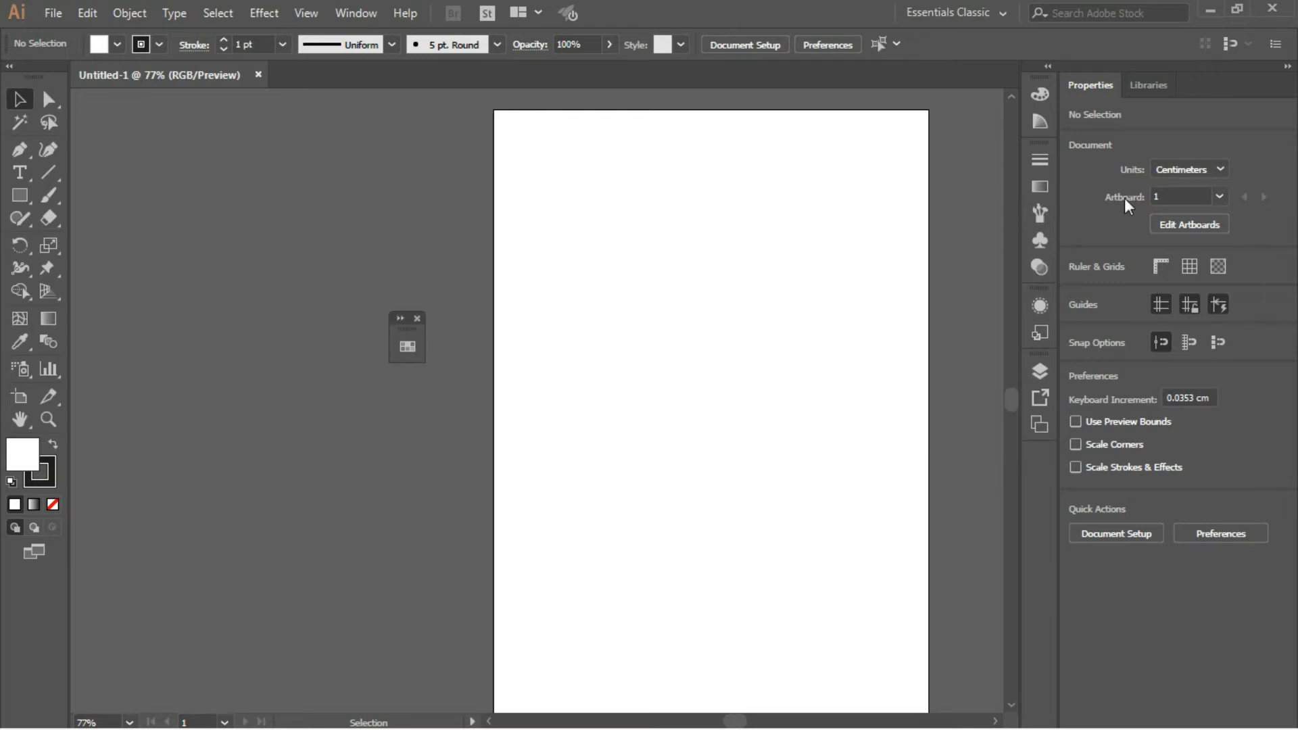
pyautogui.moveTo(1040, 225); pyautogui.dragTo(790, 213)
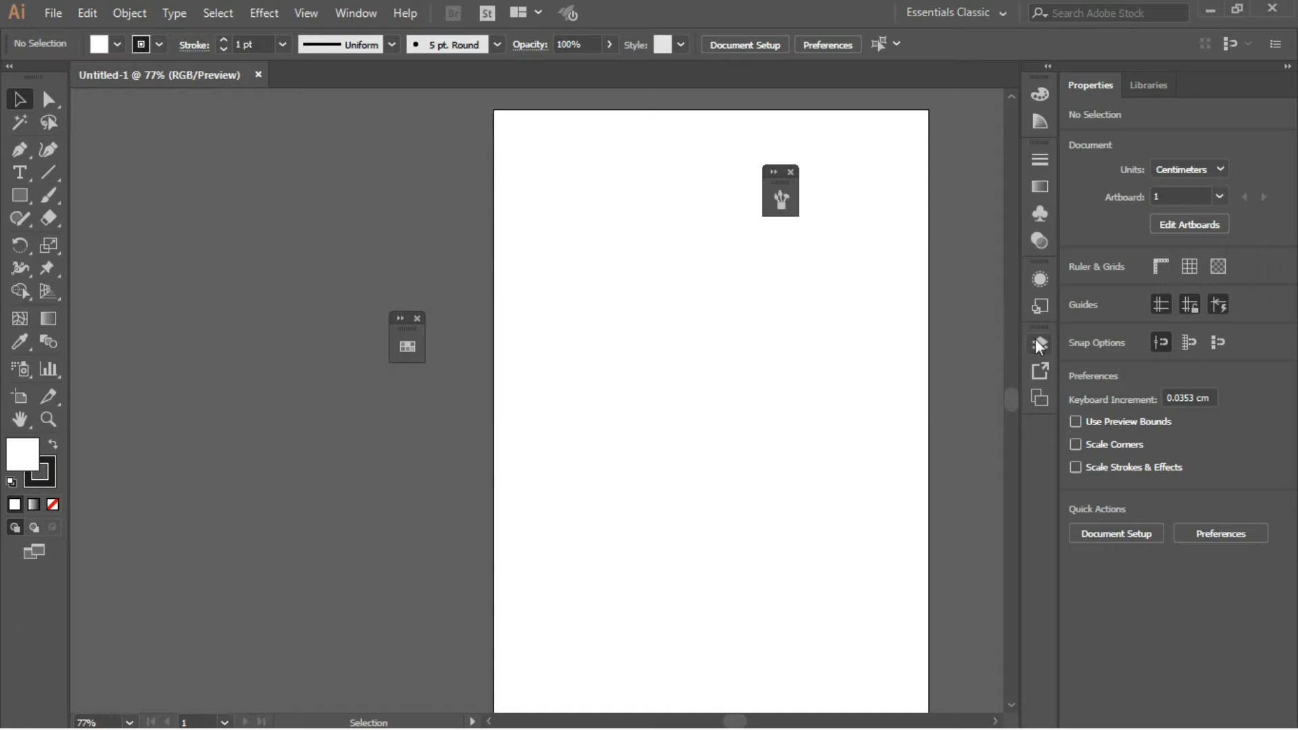
pyautogui.moveTo(1040, 348); pyautogui.dragTo(669, 375)
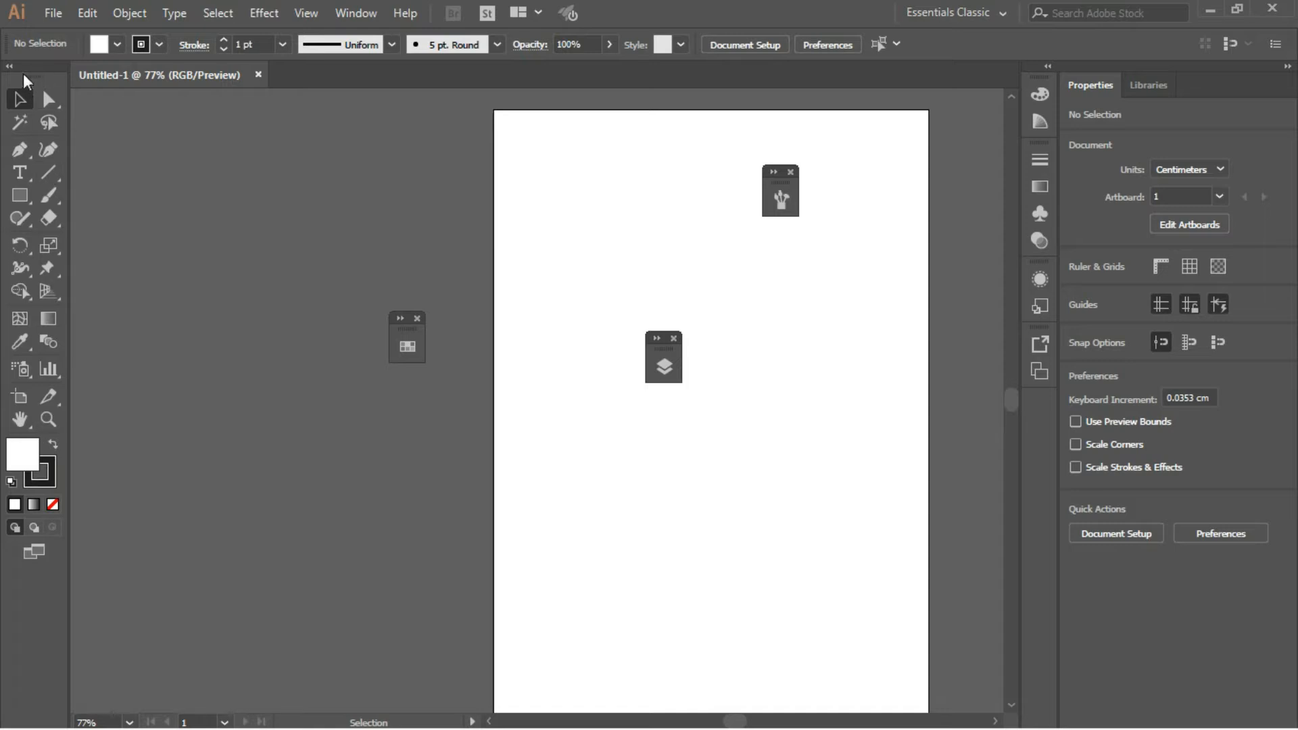
pyautogui.moveTo(27, 75); pyautogui.dragTo(46, 81)
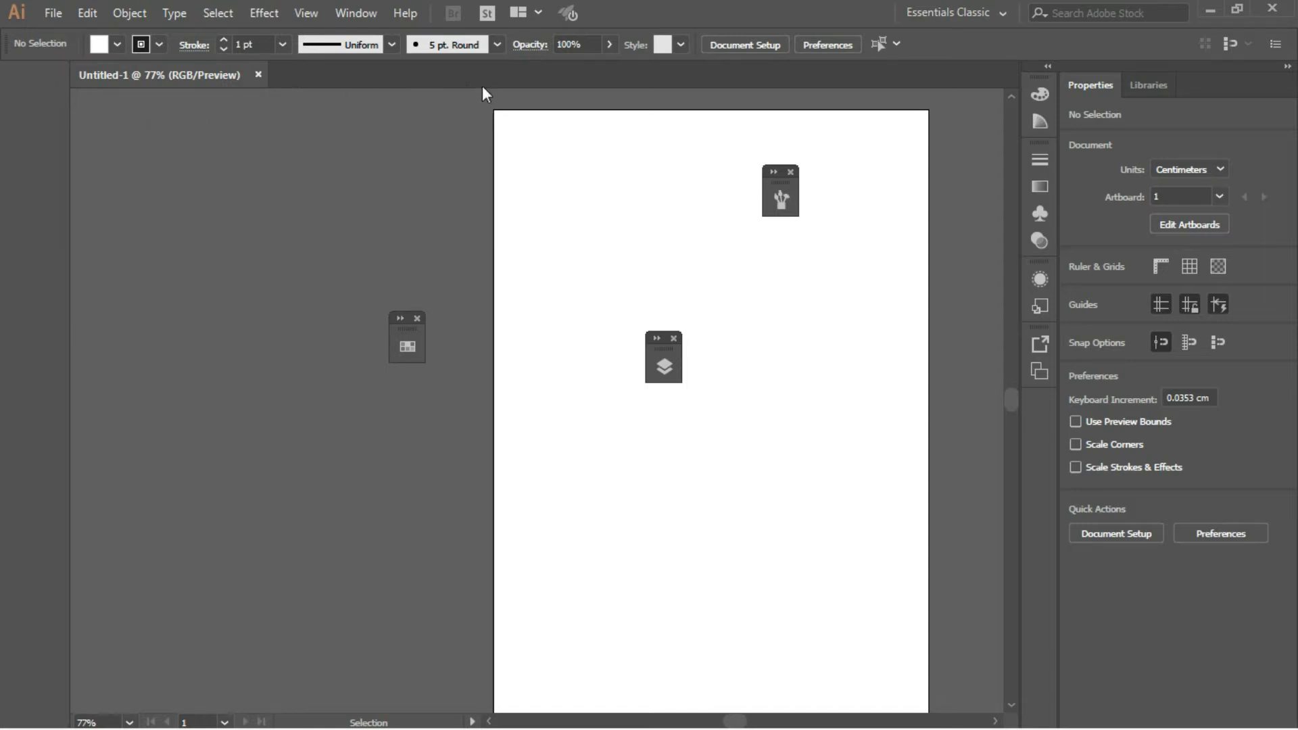
pyautogui.moveTo(514, 120); pyautogui.dragTo(514, 112)
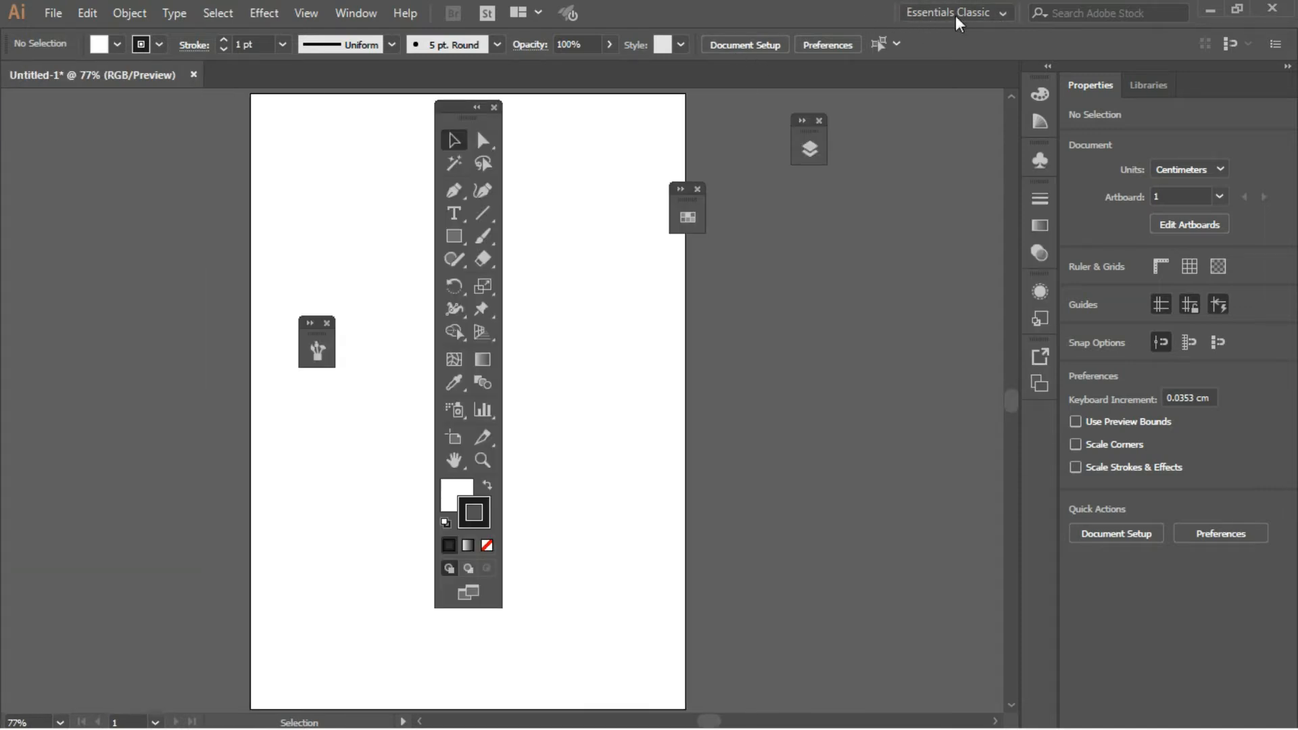
# - Reset the Essentials Classic workspace to its default panel layout
pyautogui.click(1004, 16)
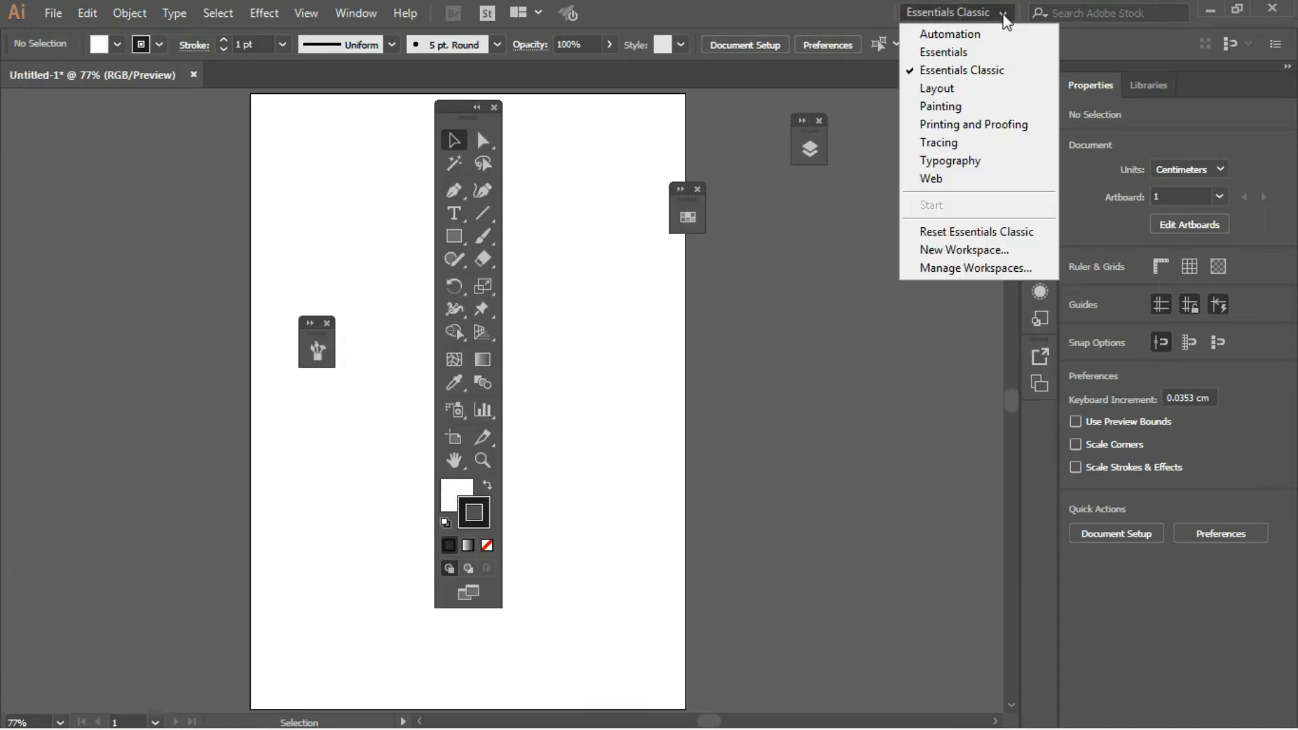
pyautogui.click(964, 234)
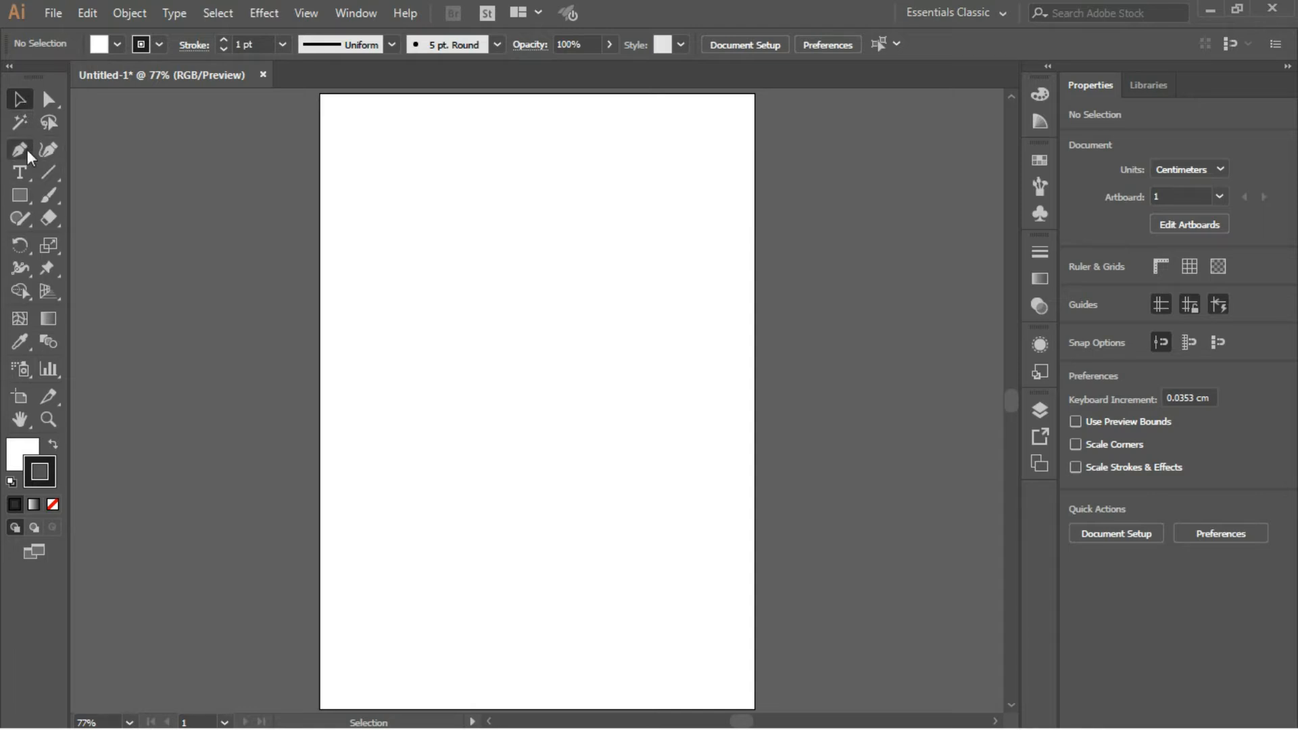
# - Draw a rectangle about 5.6 × 3.8 cm across the artboard's left edge
pyautogui.click(22, 194)
pyautogui.moveTo(211, 227); pyautogui.dragTo(327, 307)
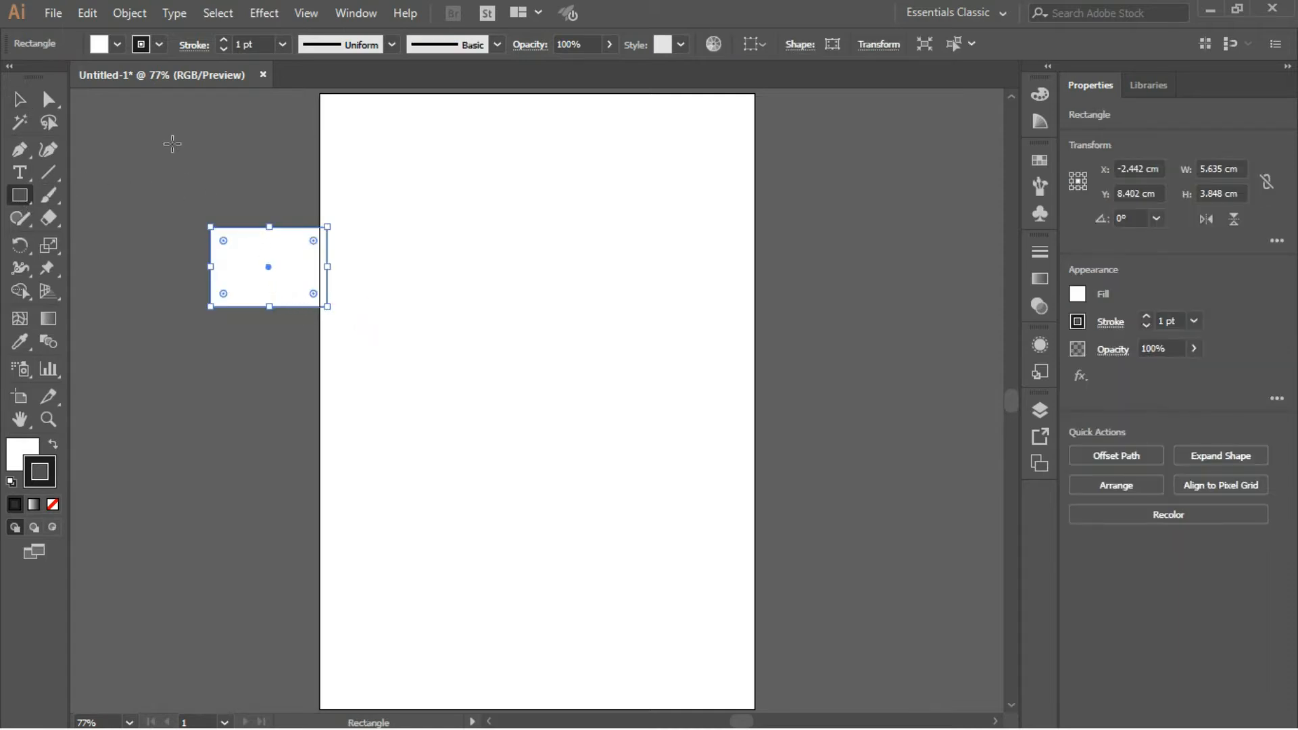
# - Move the rectangle off the artboard to its left and narrow it to about 5.2 cm wide
pyautogui.click(19, 103)
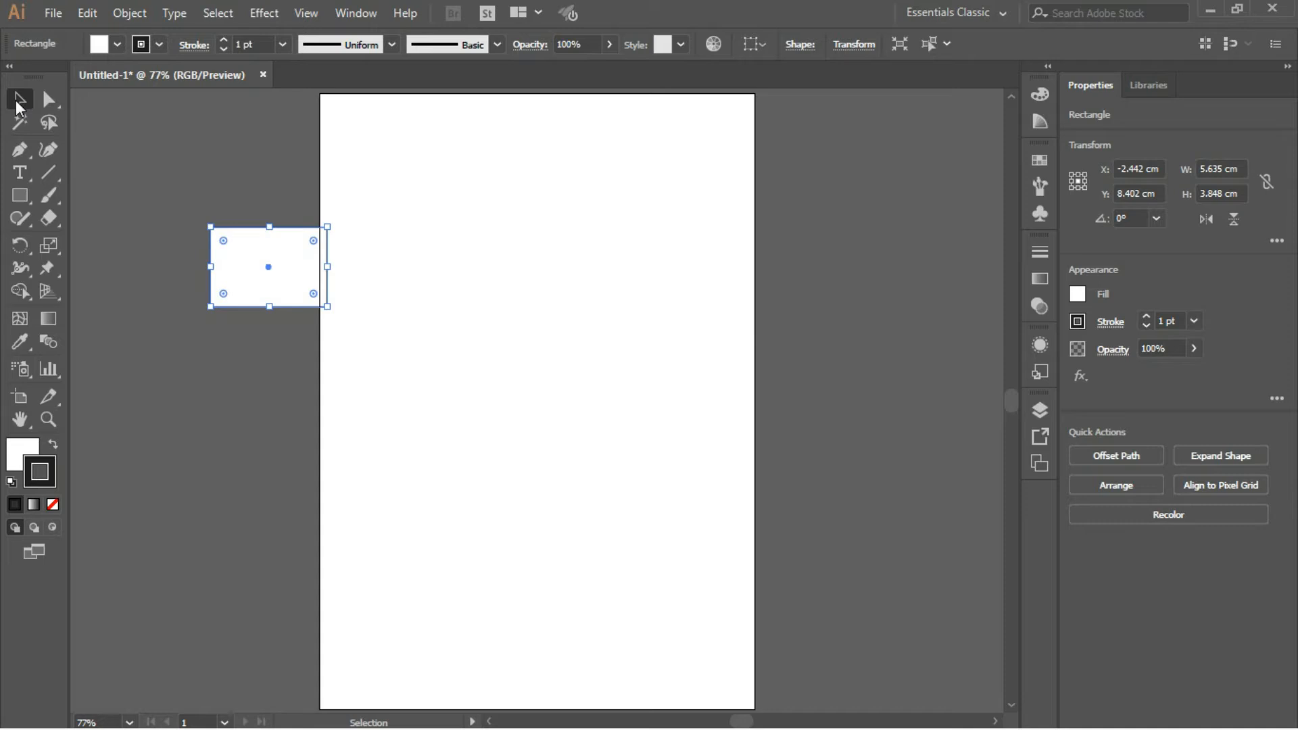
pyautogui.moveTo(160, 196); pyautogui.dragTo(371, 362)
pyautogui.moveTo(285, 269); pyautogui.dragTo(217, 292)
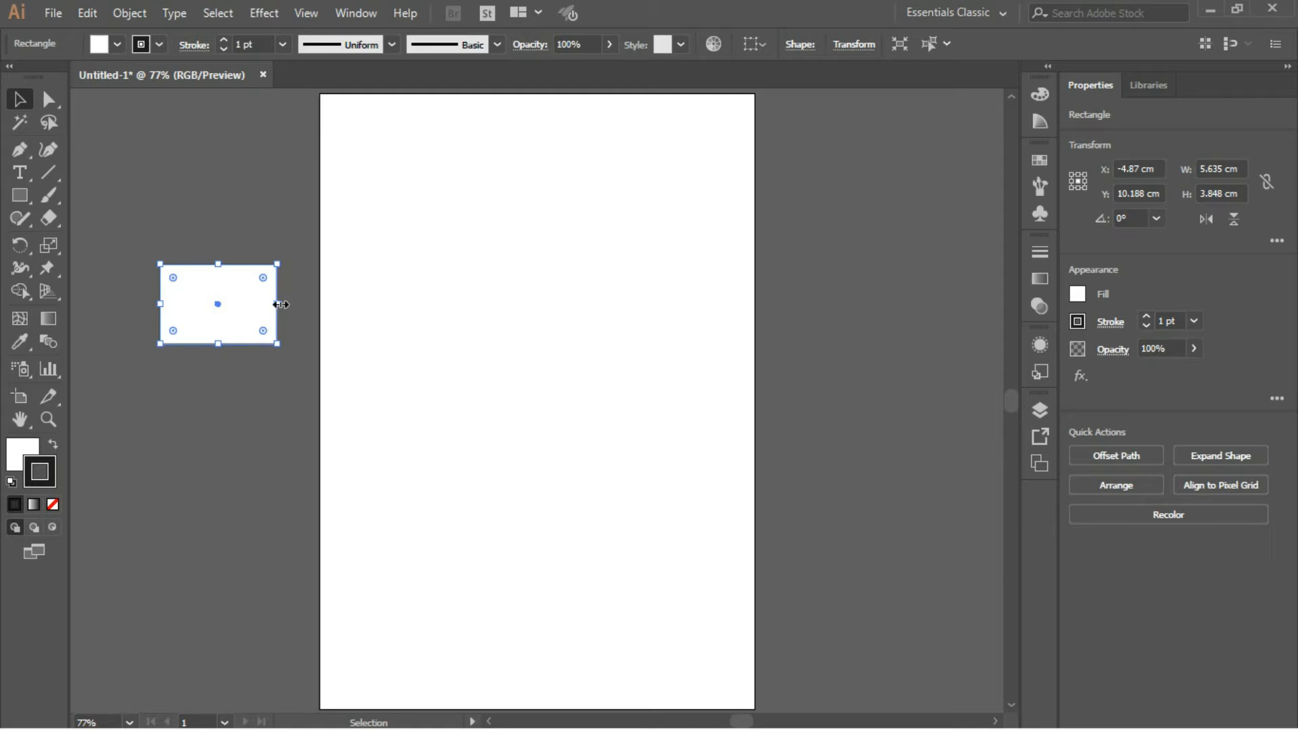
pyautogui.moveTo(280, 304)
pyautogui.mouseDown()
pyautogui.moveTo(315, 306)
pyautogui.moveTo(257, 306)
pyautogui.mouseUp()
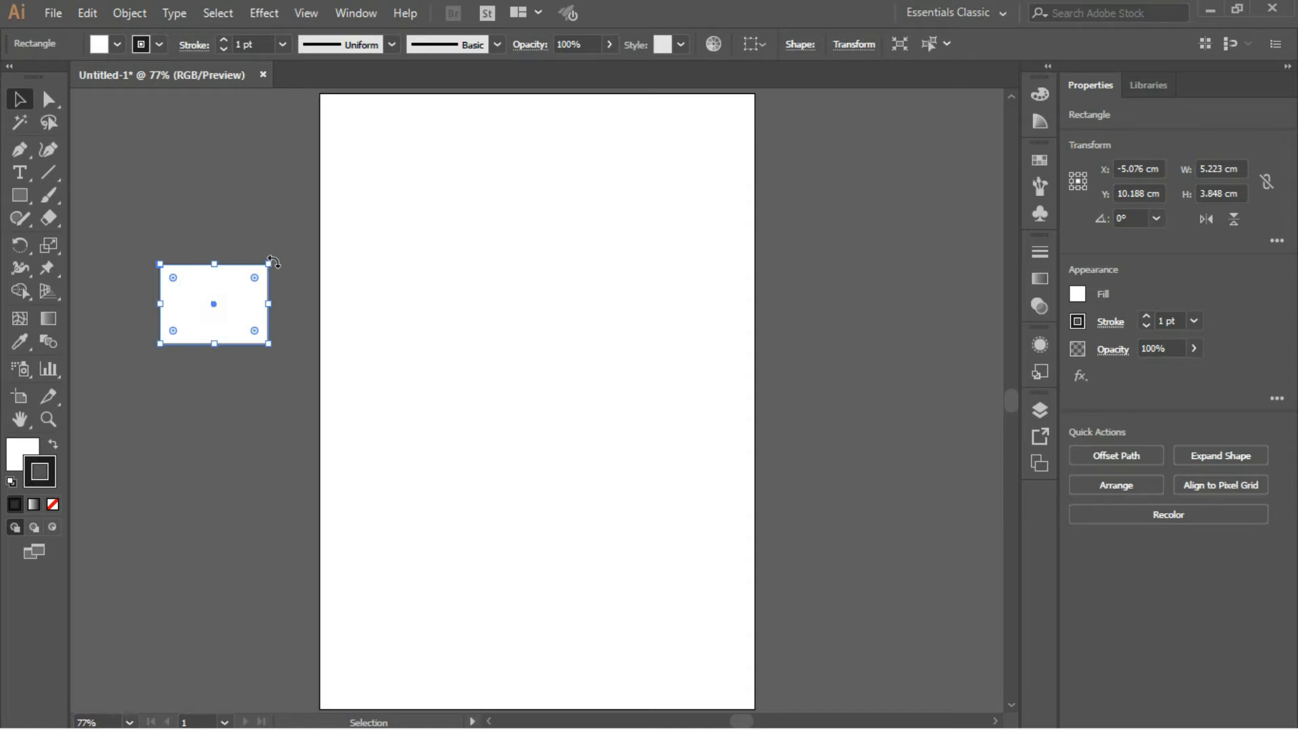
# - Try rotating the rectangle freely by about 54° counterclockwise, and undo the rotation
pyautogui.moveTo(273, 263); pyautogui.dragTo(200, 274)
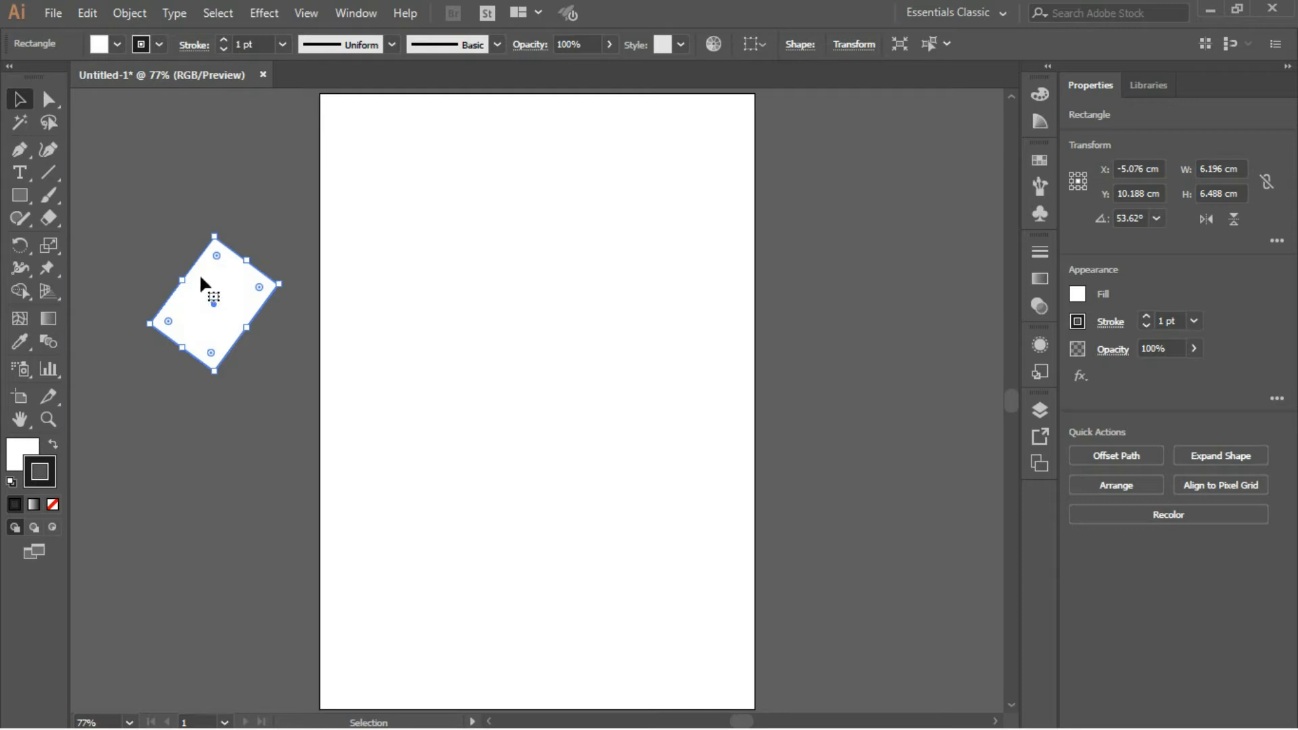
pyautogui.press('a')
pyautogui.hotkey('ctrl', 'z')
pyautogui.press('v')
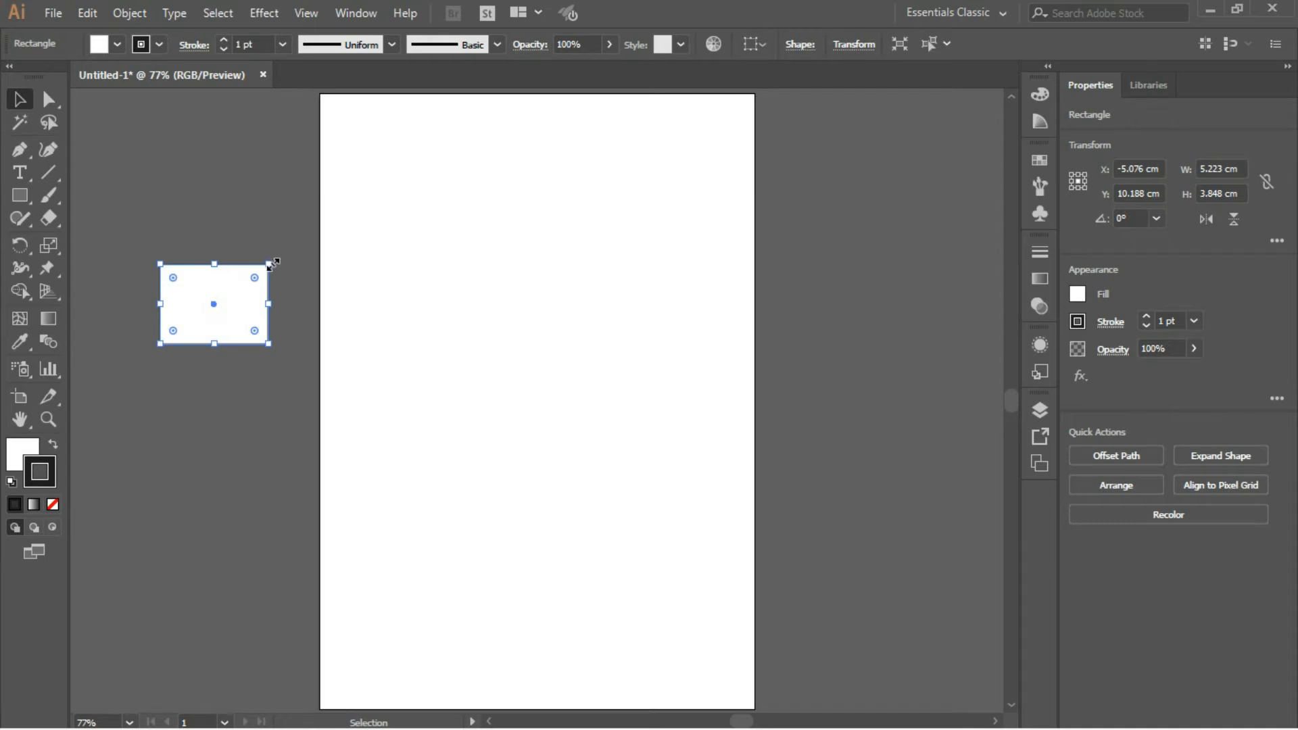
# - Rotate the rectangle 90° so that it stands upright
pyautogui.moveTo(275, 260); pyautogui.dragTo(151, 242)
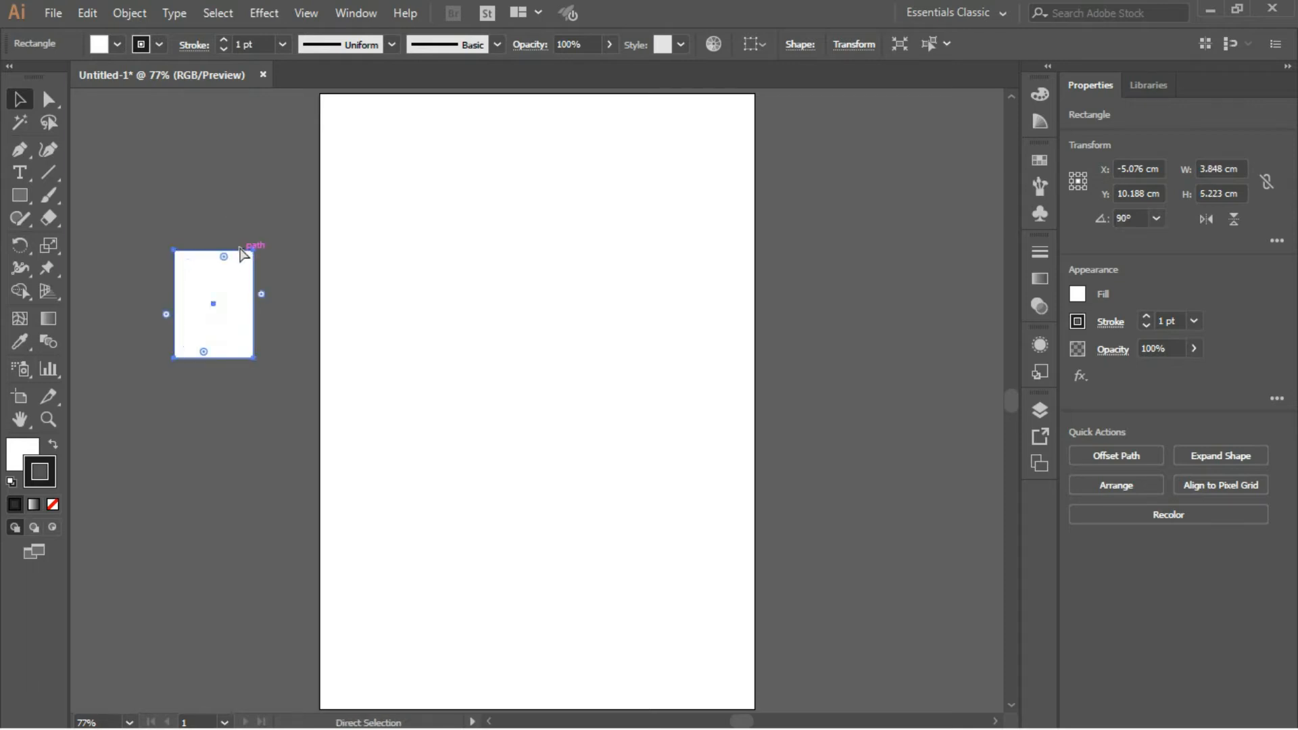
# - Undo the rectangle's 90° rotation and enlarge the view of the rectangle
pyautogui.hotkey('ctrl', 'z')
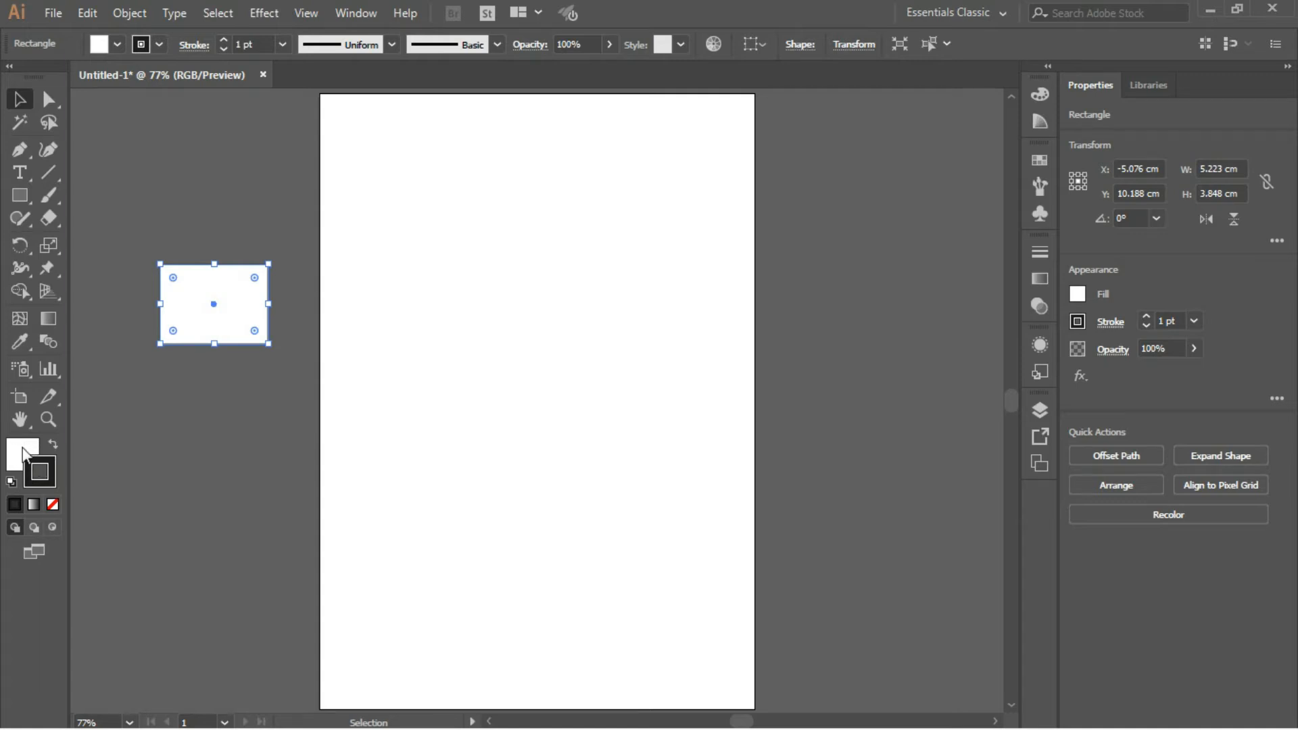
pyautogui.click(46, 418)
pyautogui.moveTo(132, 249); pyautogui.dragTo(311, 371)
pyautogui.press('v')
pyautogui.click(181, 158)
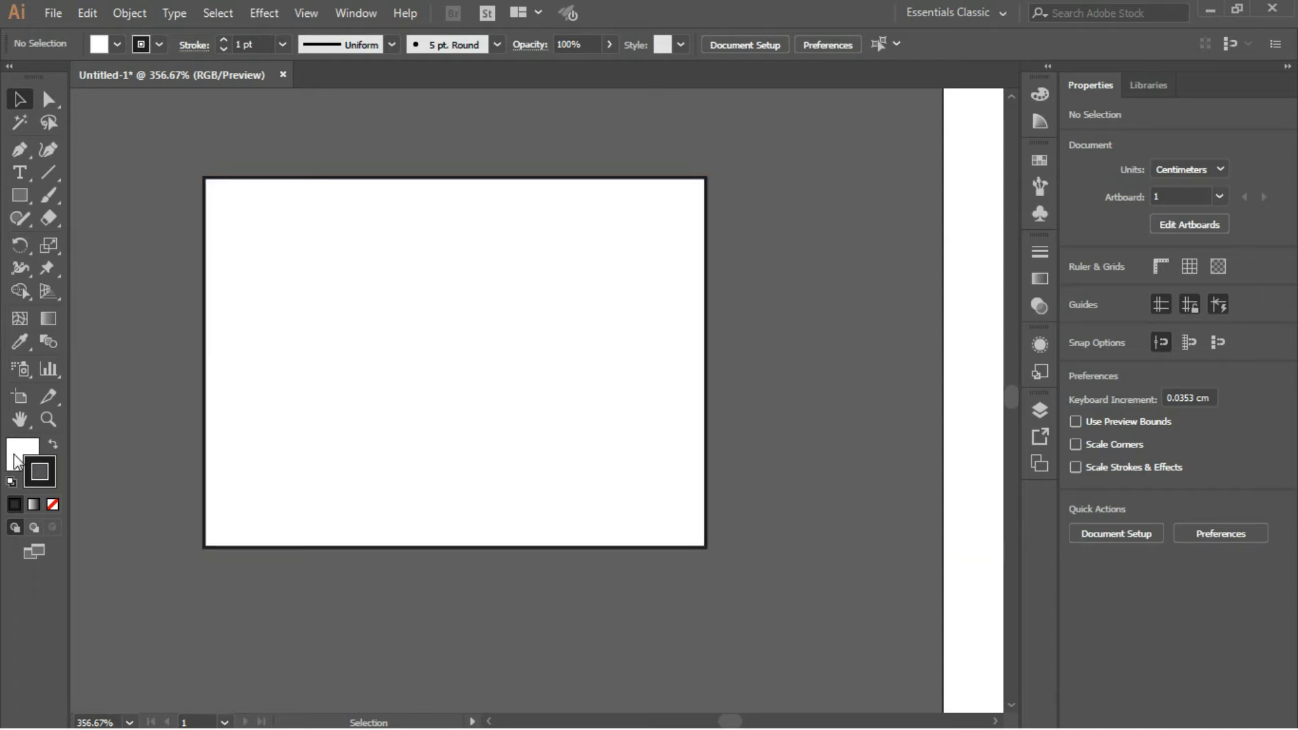
# - Set the rectangle's stroke colour to blue 5669F4 and deselect the rectangle
pyautogui.click(282, 208)
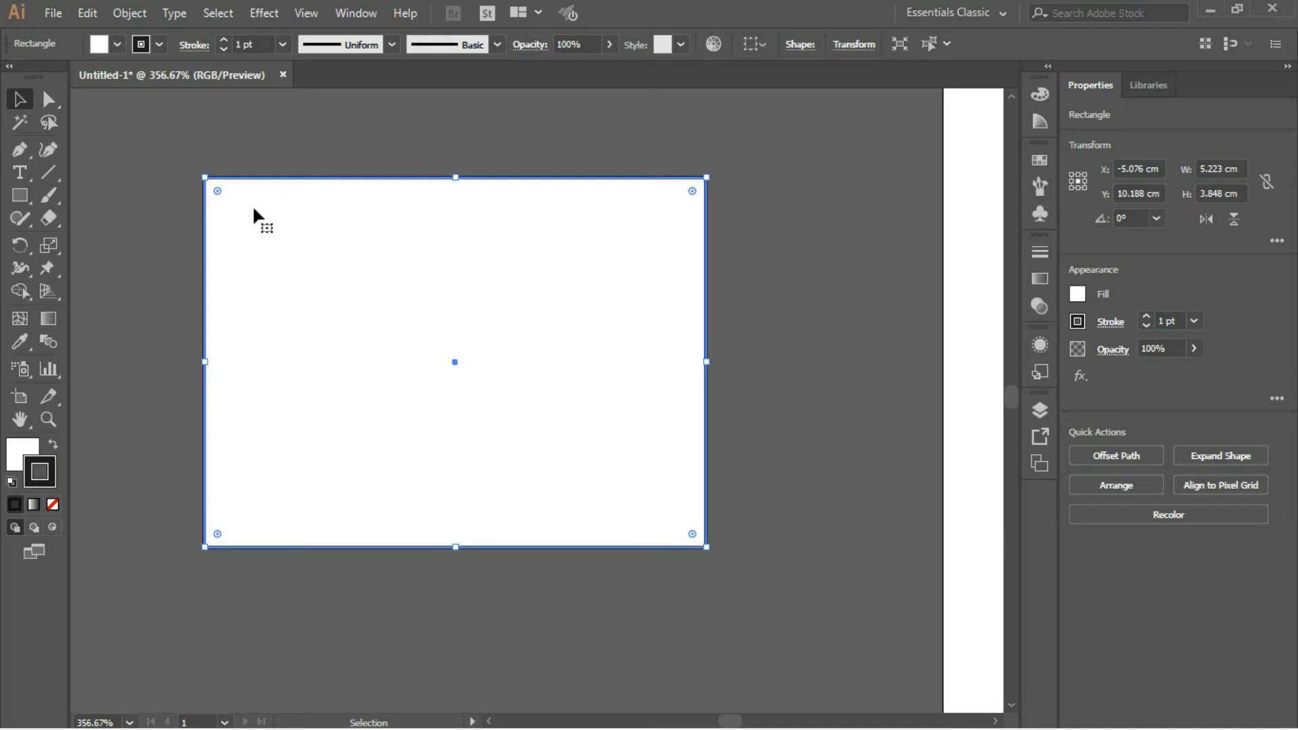
pyautogui.doubleClick(51, 478)
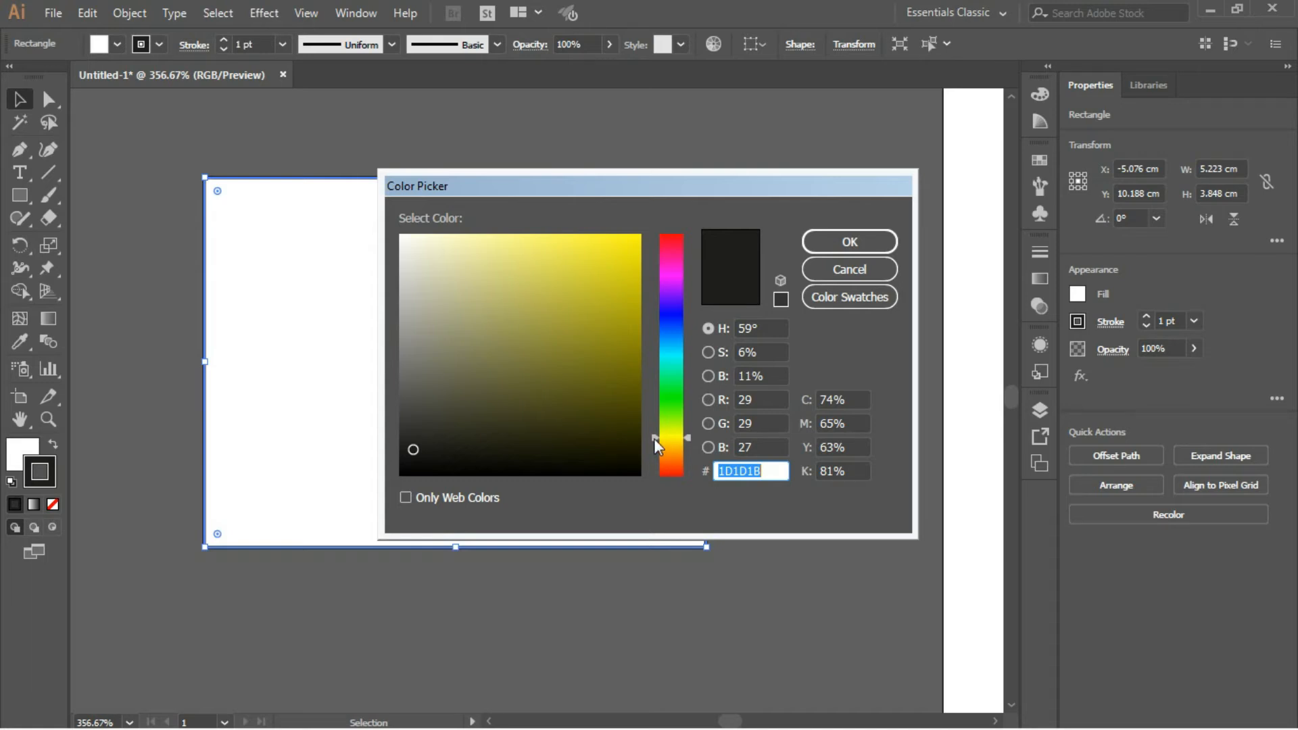
pyautogui.moveTo(654, 438); pyautogui.dragTo(664, 322)
pyautogui.moveTo(575, 244); pyautogui.dragTo(556, 243)
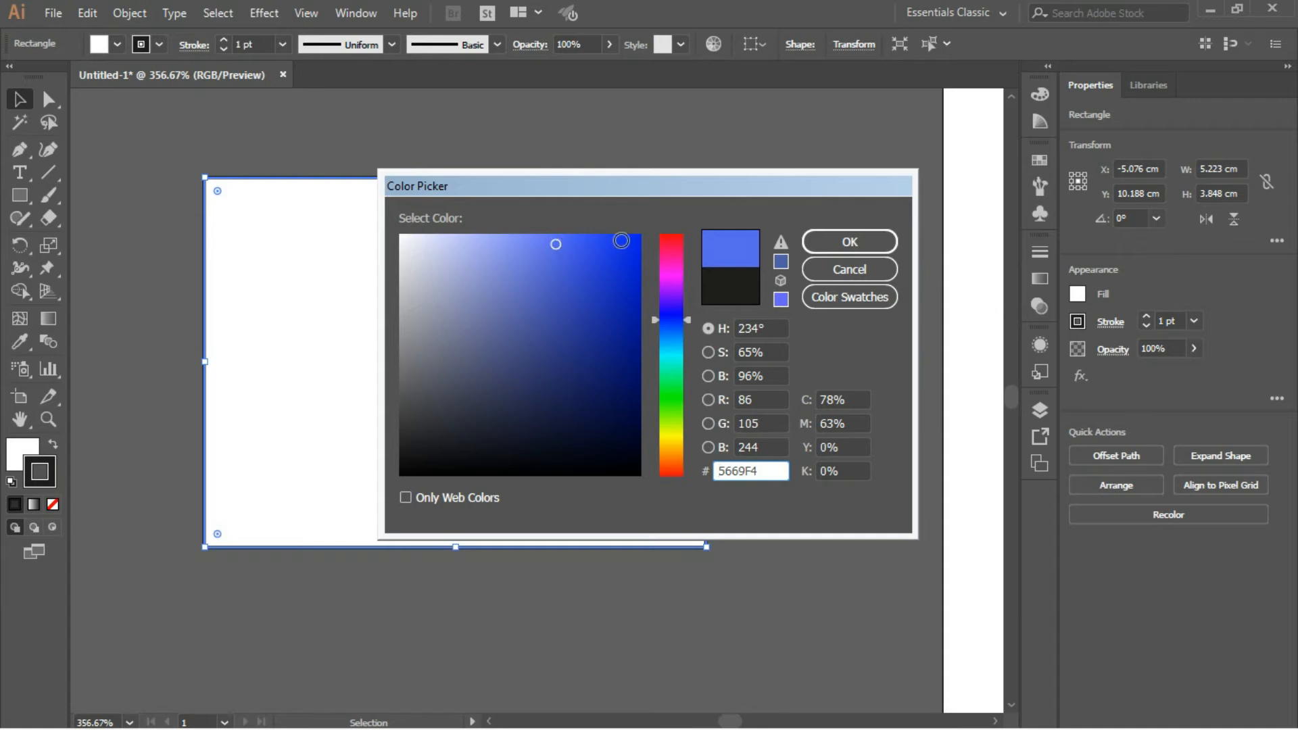
pyautogui.click(817, 242)
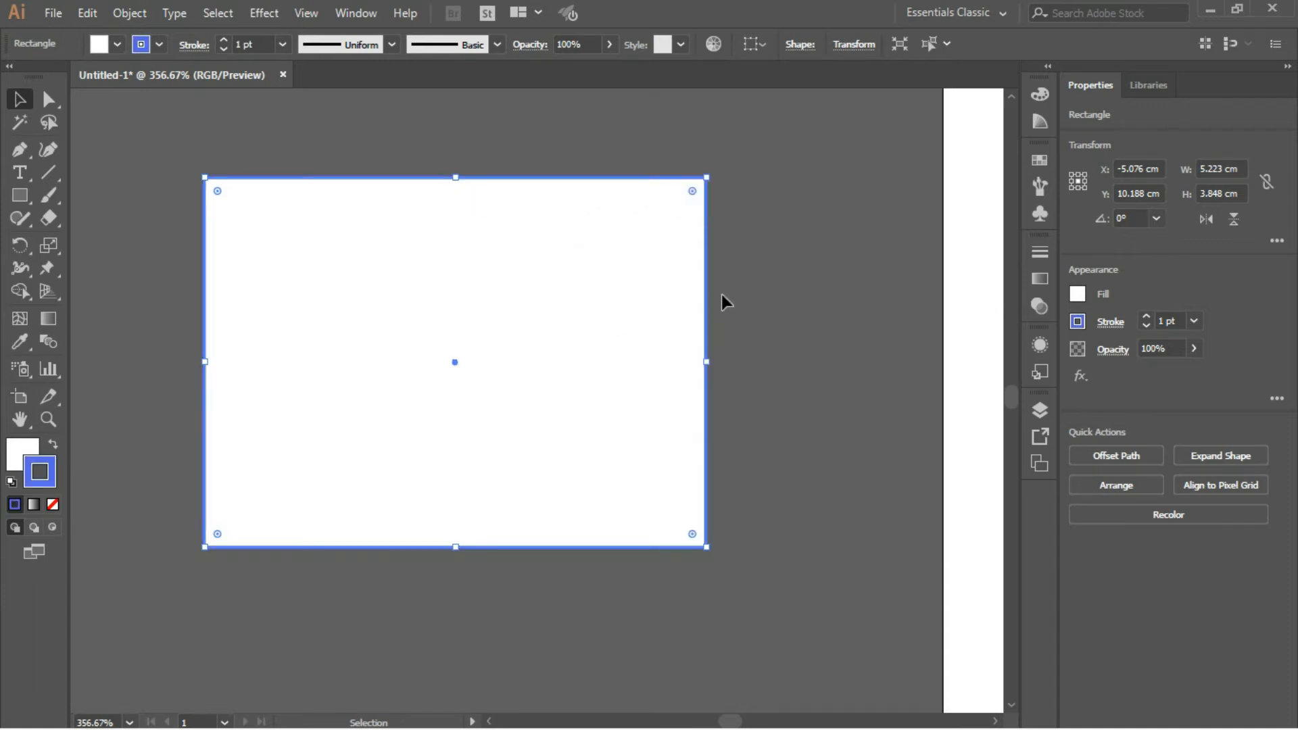
pyautogui.click(757, 282)
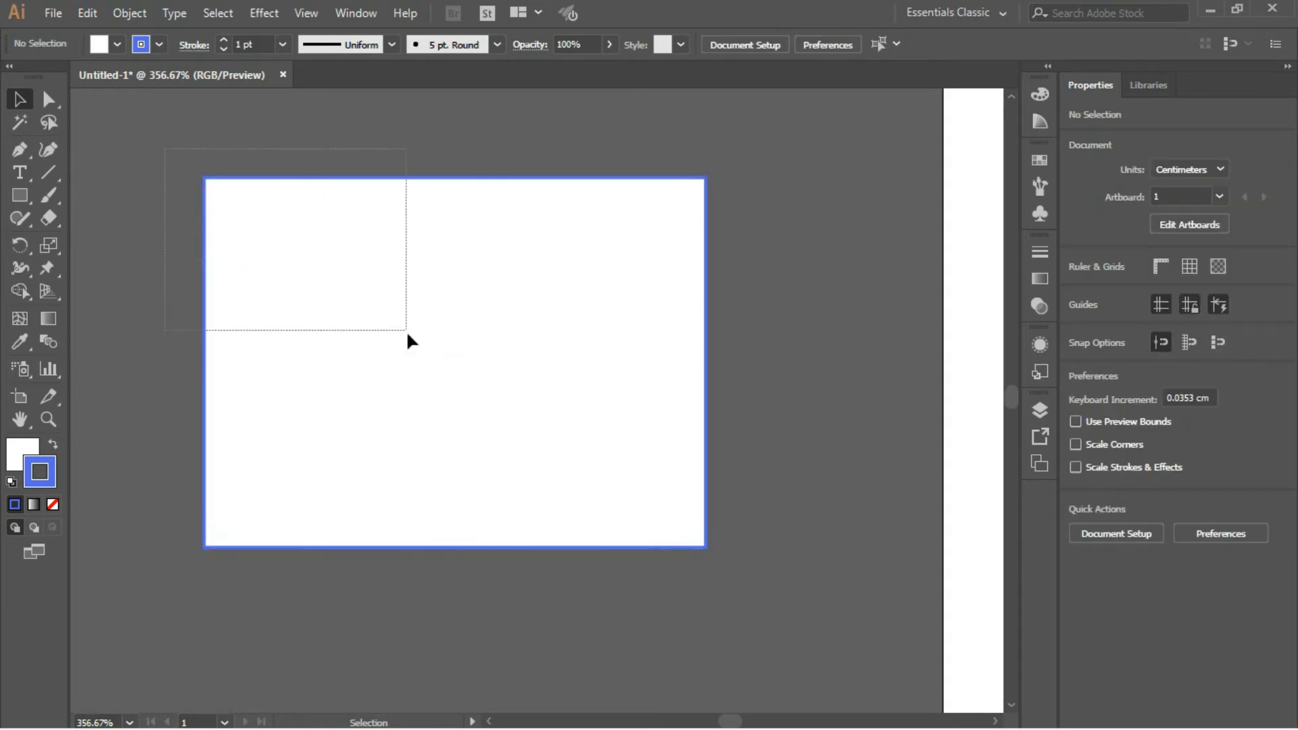
# - Set the rectangle's fill colour to dark red 470213 and deselect the rectangle
pyautogui.click(704, 509)
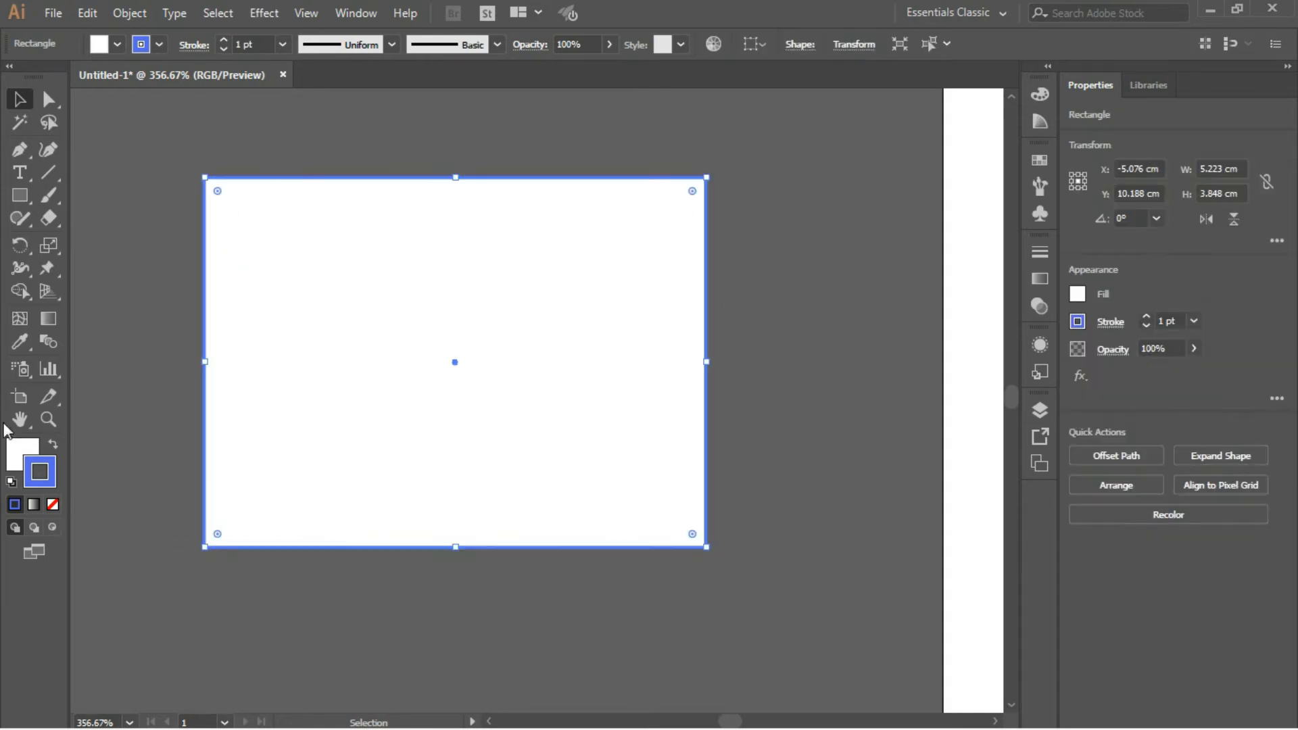
pyautogui.doubleClick(16, 454)
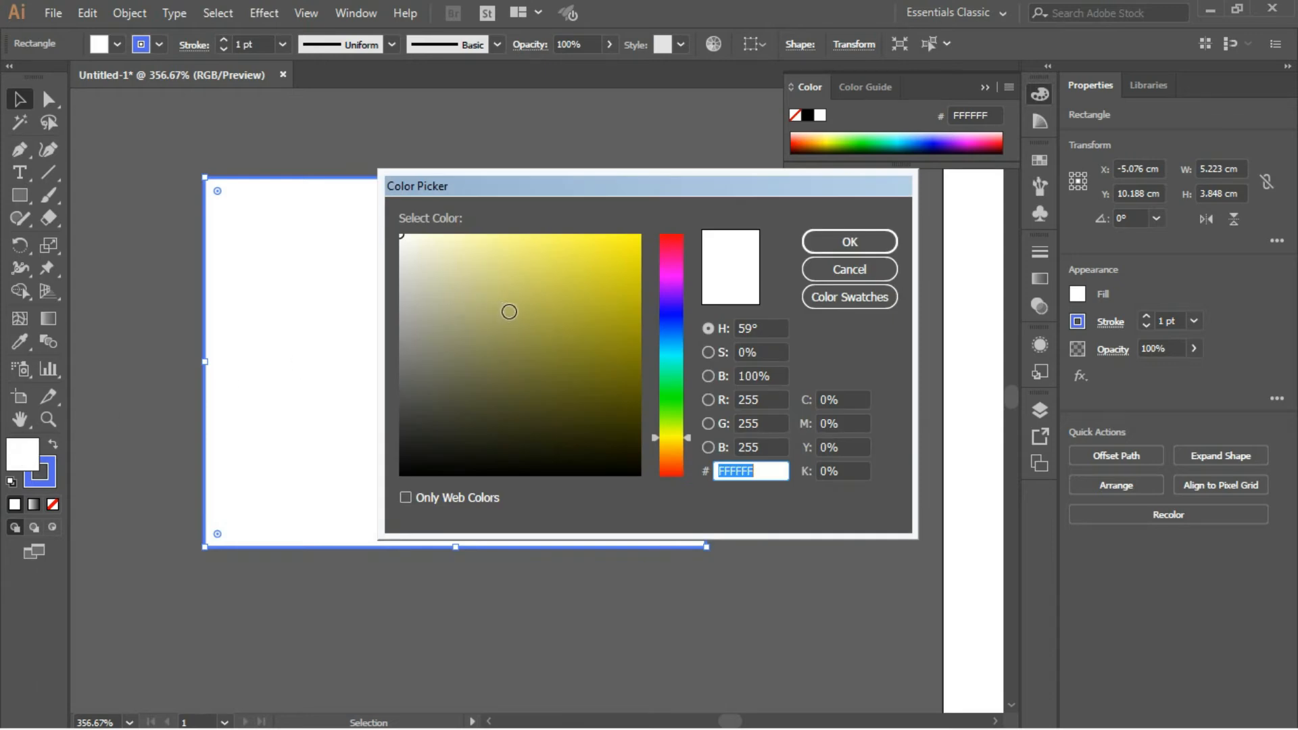
pyautogui.moveTo(670, 264); pyautogui.dragTo(667, 240)
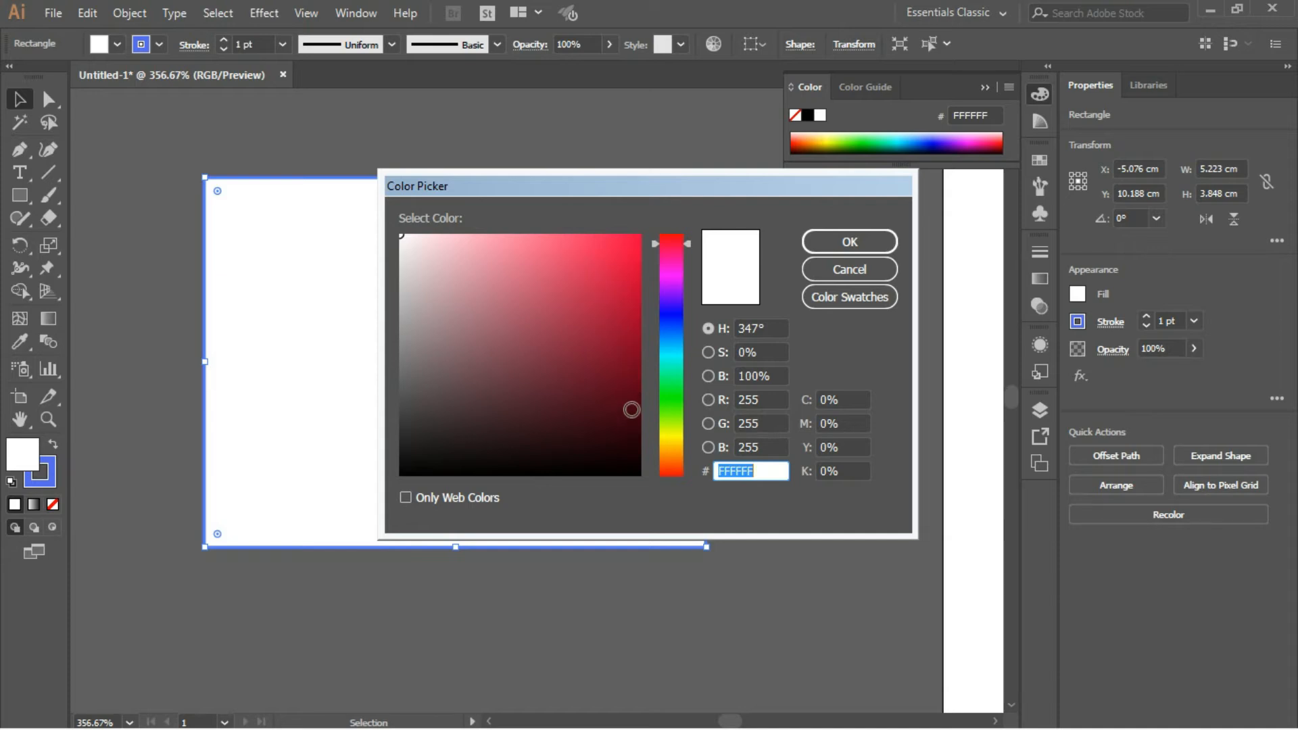
pyautogui.click(635, 407)
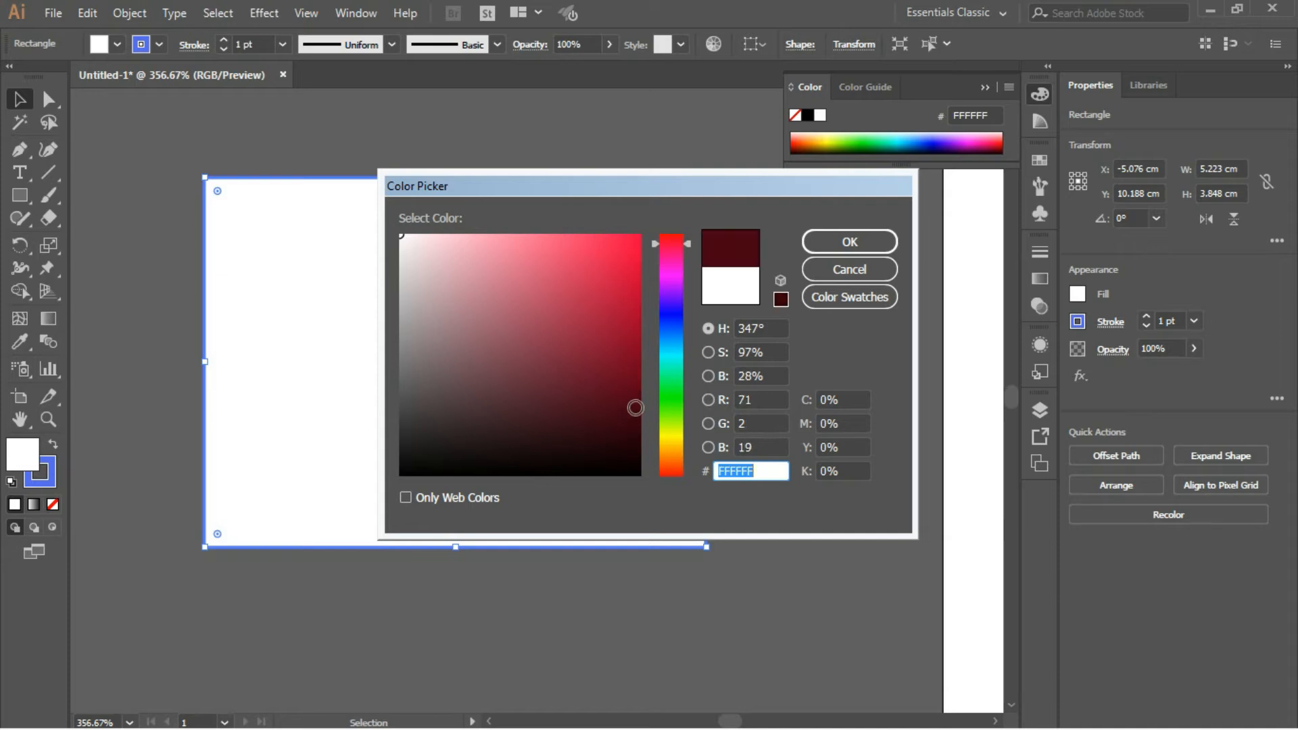
pyautogui.click(835, 241)
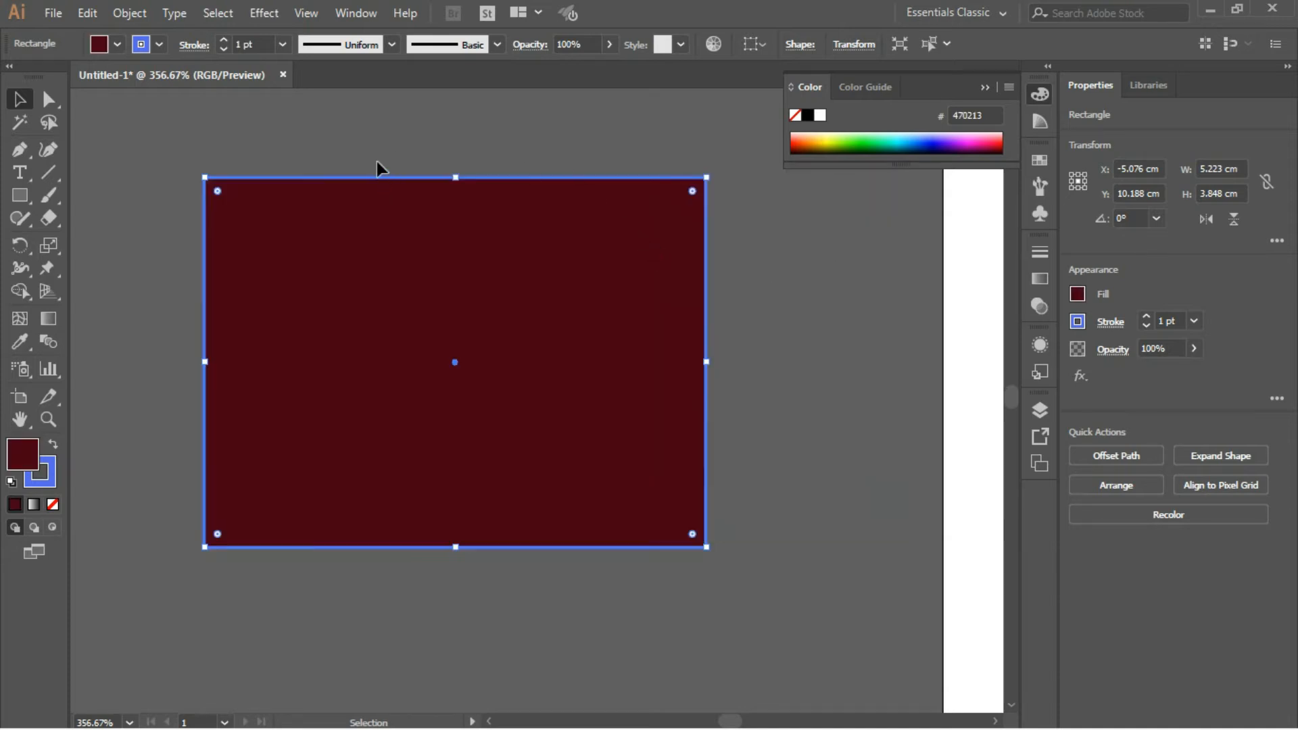
pyautogui.click(351, 134)
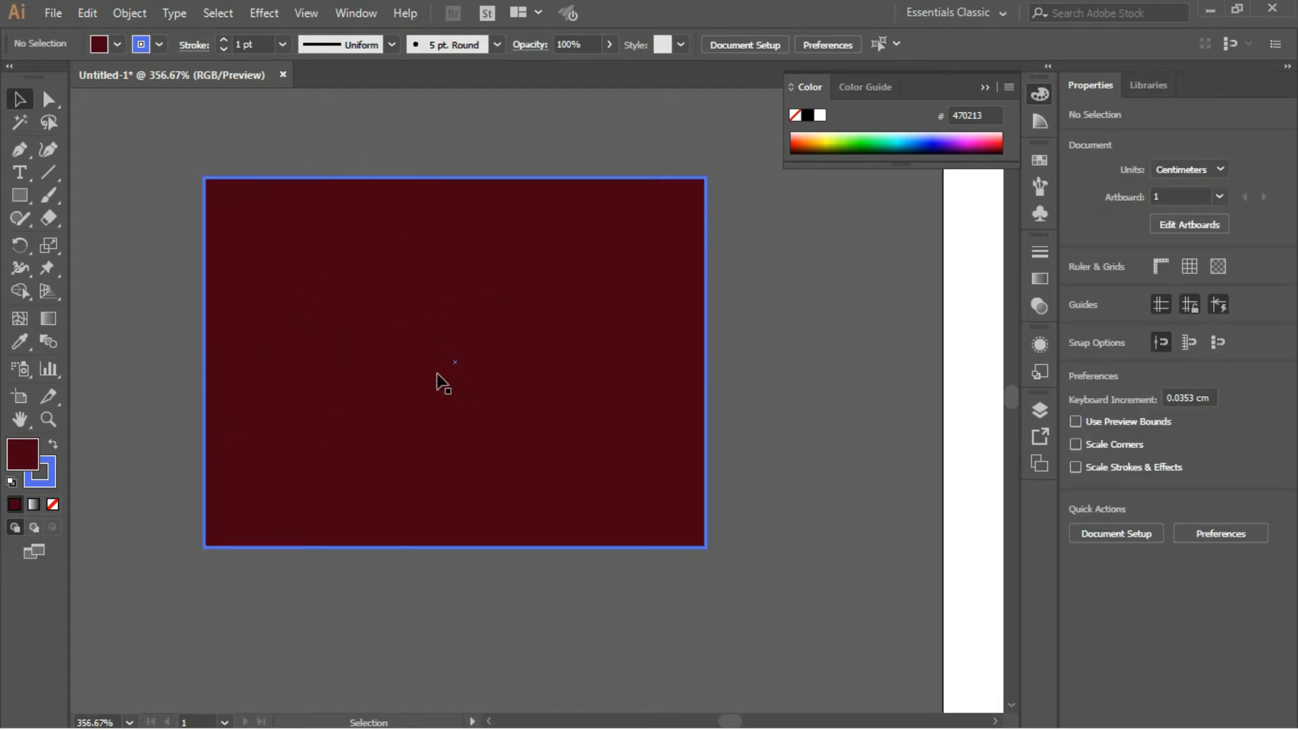
# - Fill the rectangle with the bright yellow swatch and delete the rectangle
pyautogui.moveTo(177, 134); pyautogui.dragTo(777, 590)
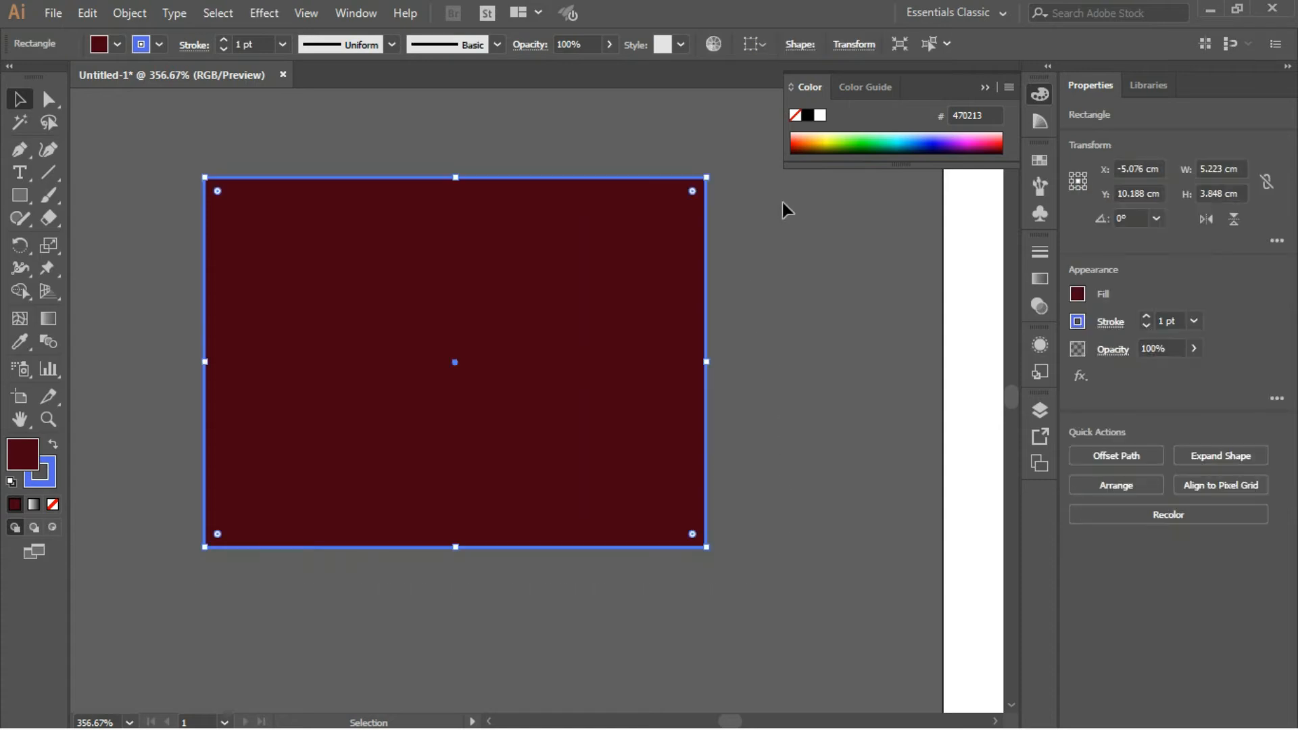
pyautogui.click(1040, 160)
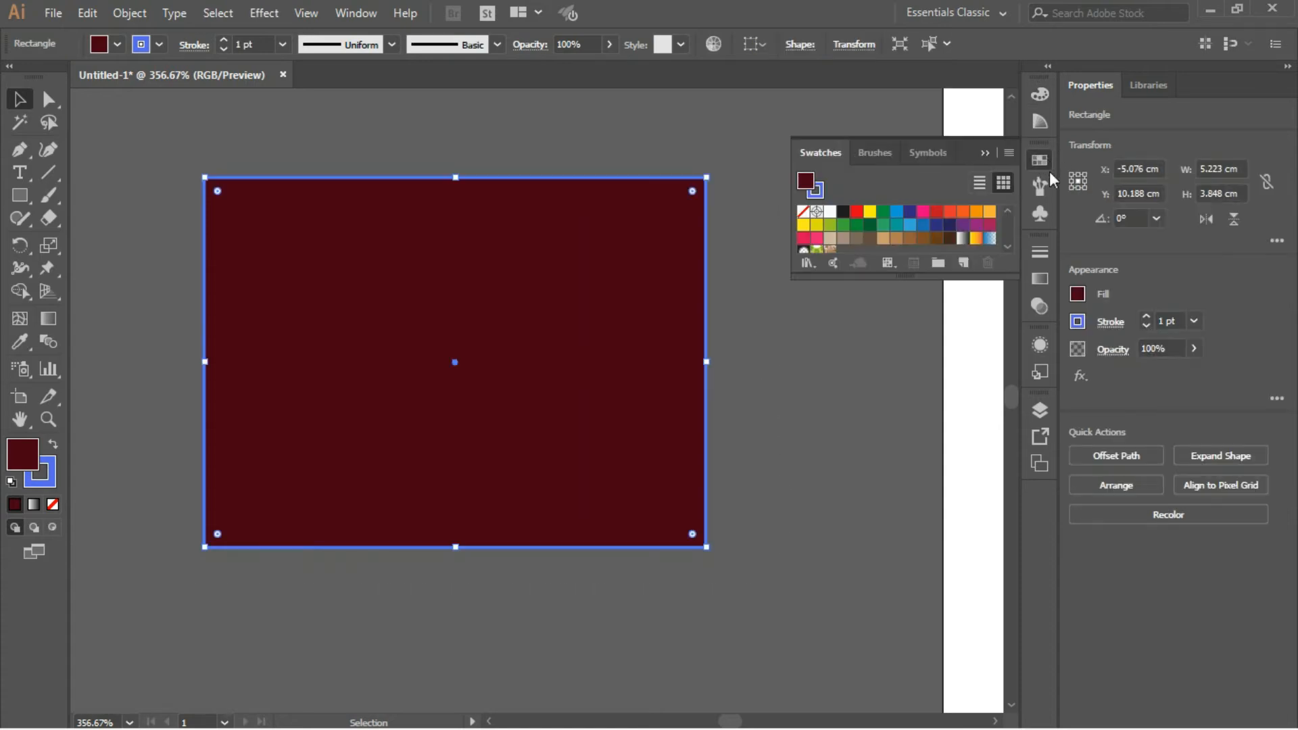
pyautogui.click(871, 214)
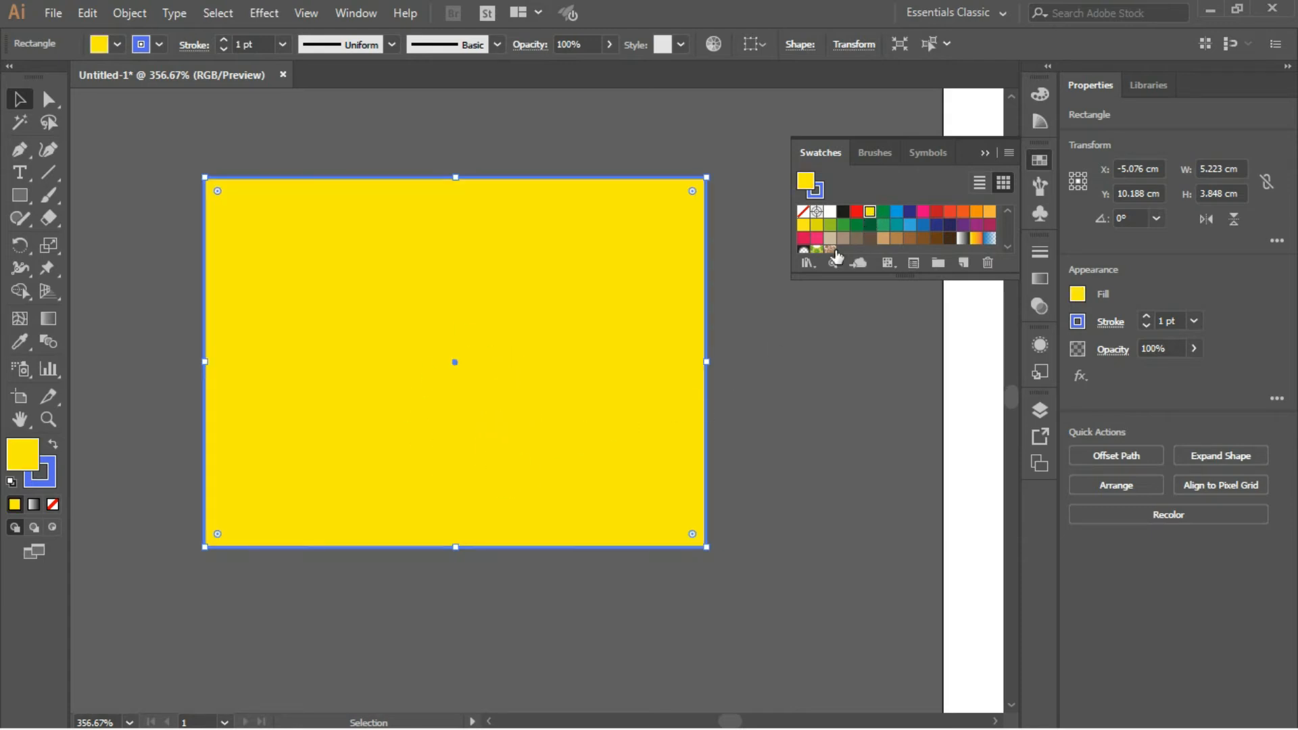
pyautogui.click(982, 150)
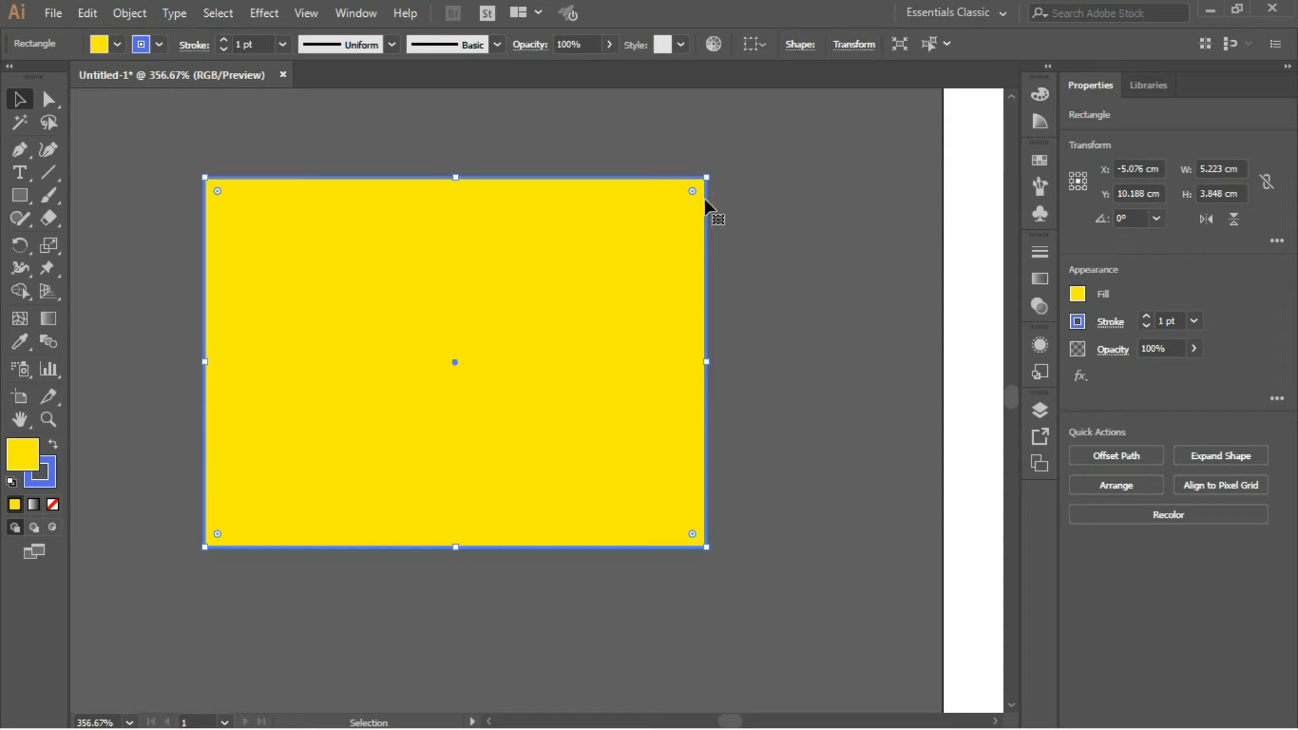
pyautogui.press('Delete')
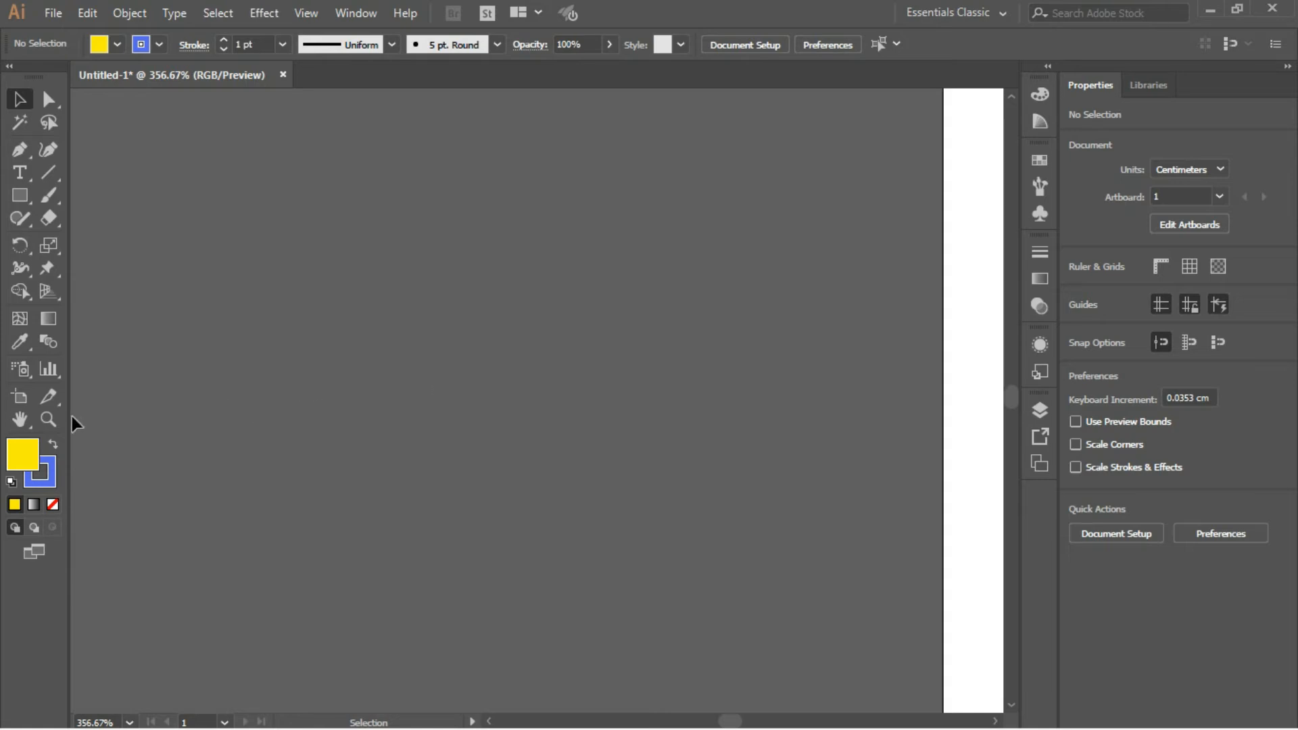
# - Zoom in on the empty artboard to 1200% and back out to 66.67% with the Zoom tool
pyautogui.click(47, 420)
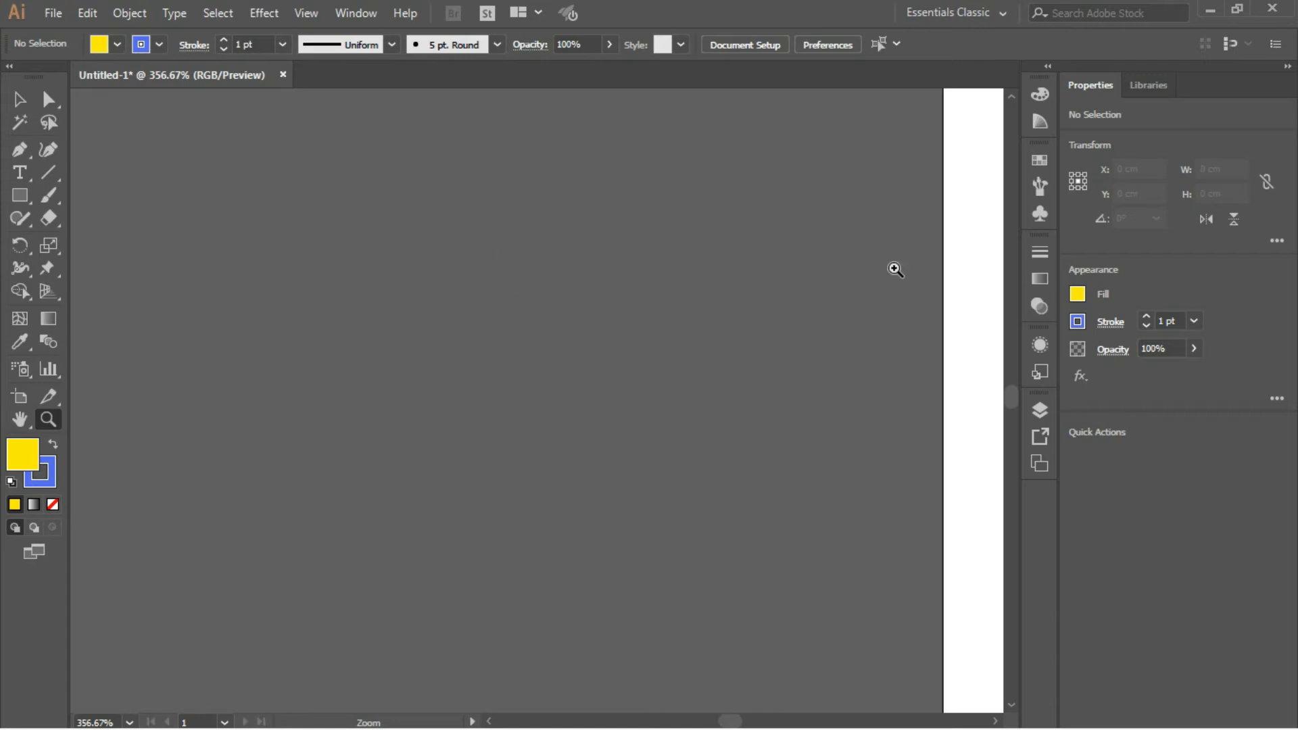
pyautogui.click(966, 305)
pyautogui.click(853, 347)
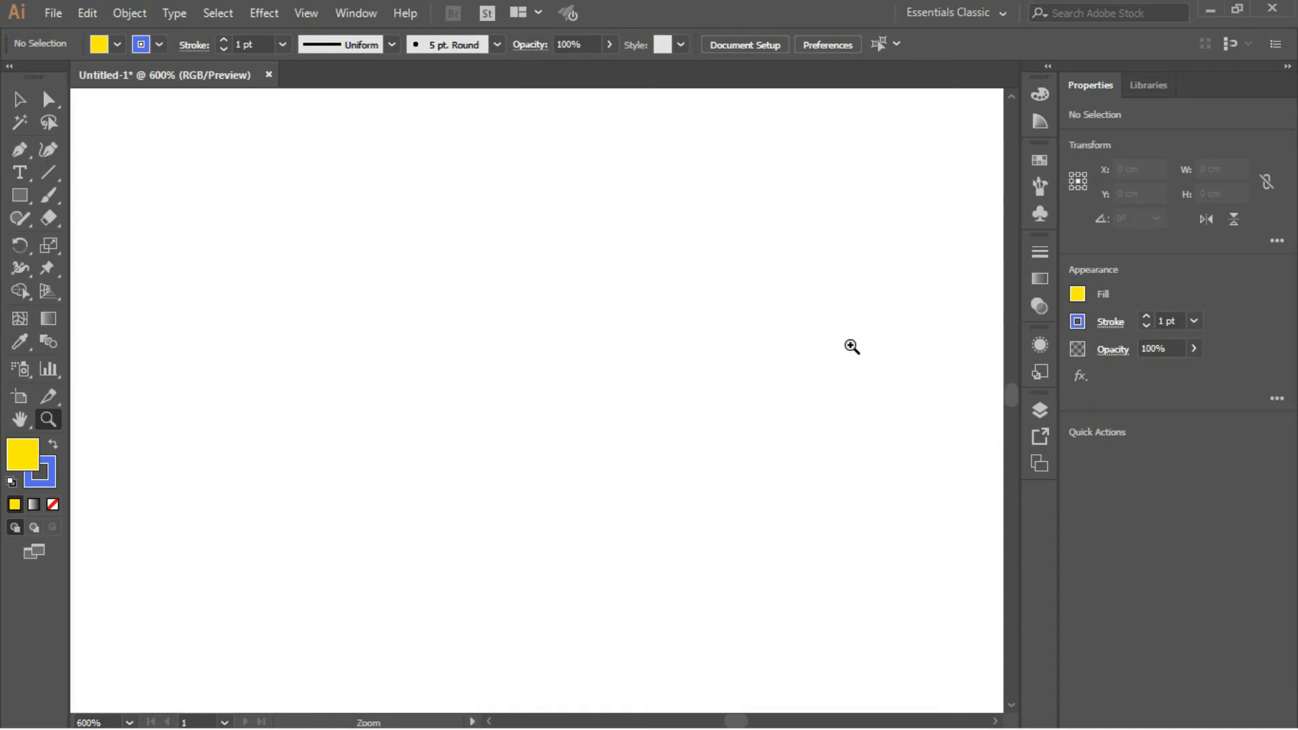
pyautogui.click(817, 358)
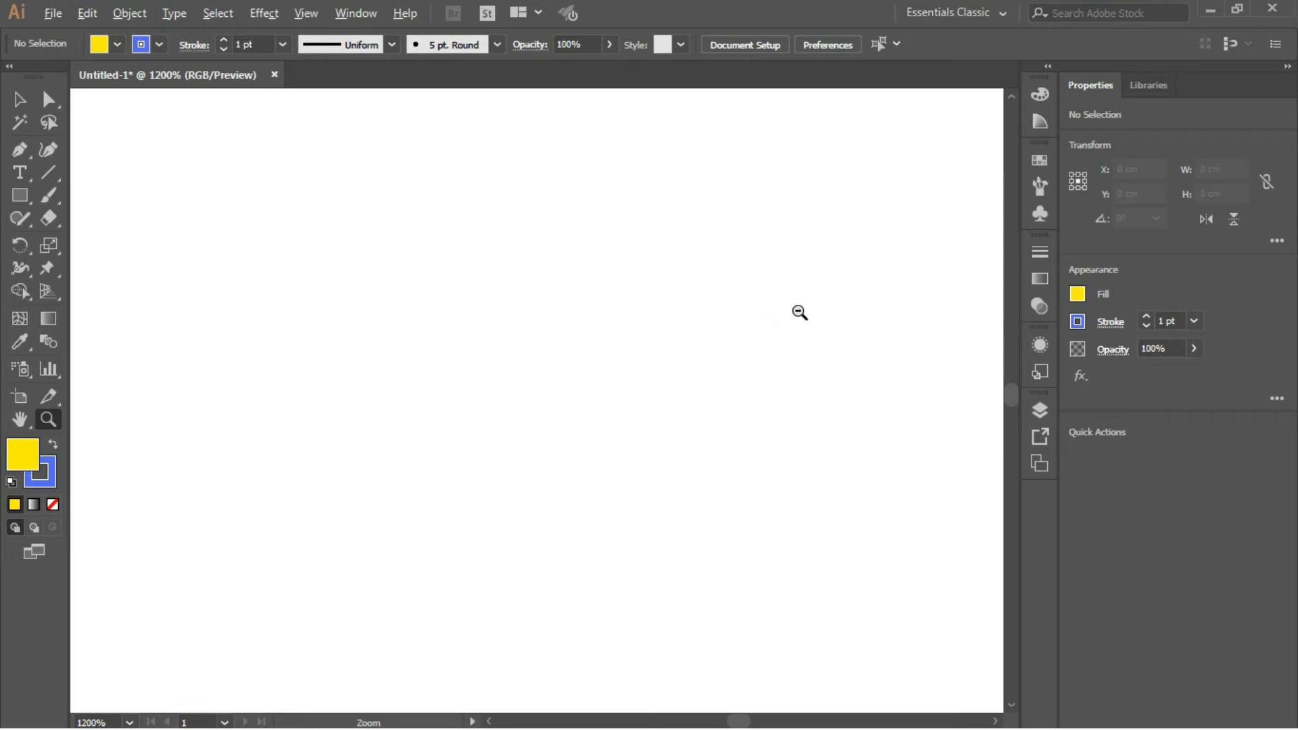
pyautogui.keyDown('alt'); pyautogui.click(795, 349); pyautogui.keyUp('alt')
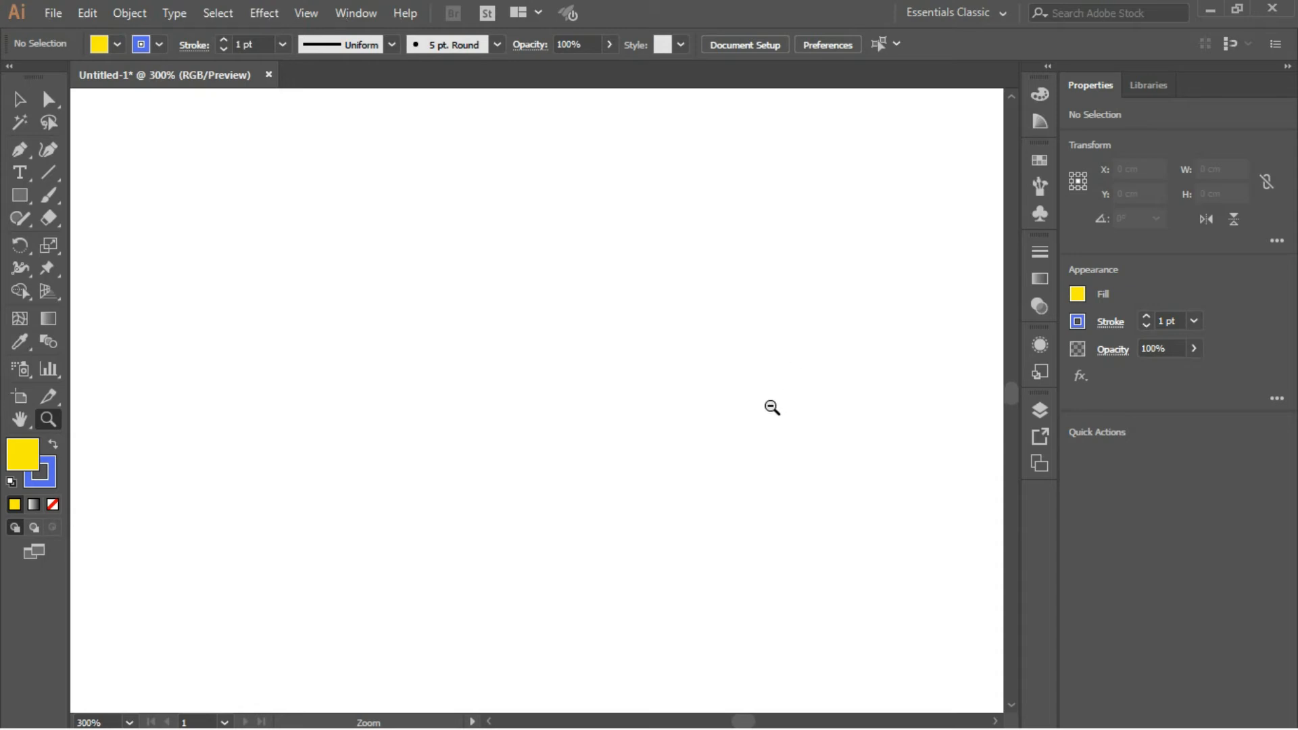
pyautogui.keyDown('alt'); pyautogui.click(762, 412); pyautogui.keyUp('alt')
pyautogui.keyDown('alt'); pyautogui.click(754, 409); pyautogui.keyUp('alt')
pyautogui.keyDown('alt'); pyautogui.click(753, 409); pyautogui.keyUp('alt')
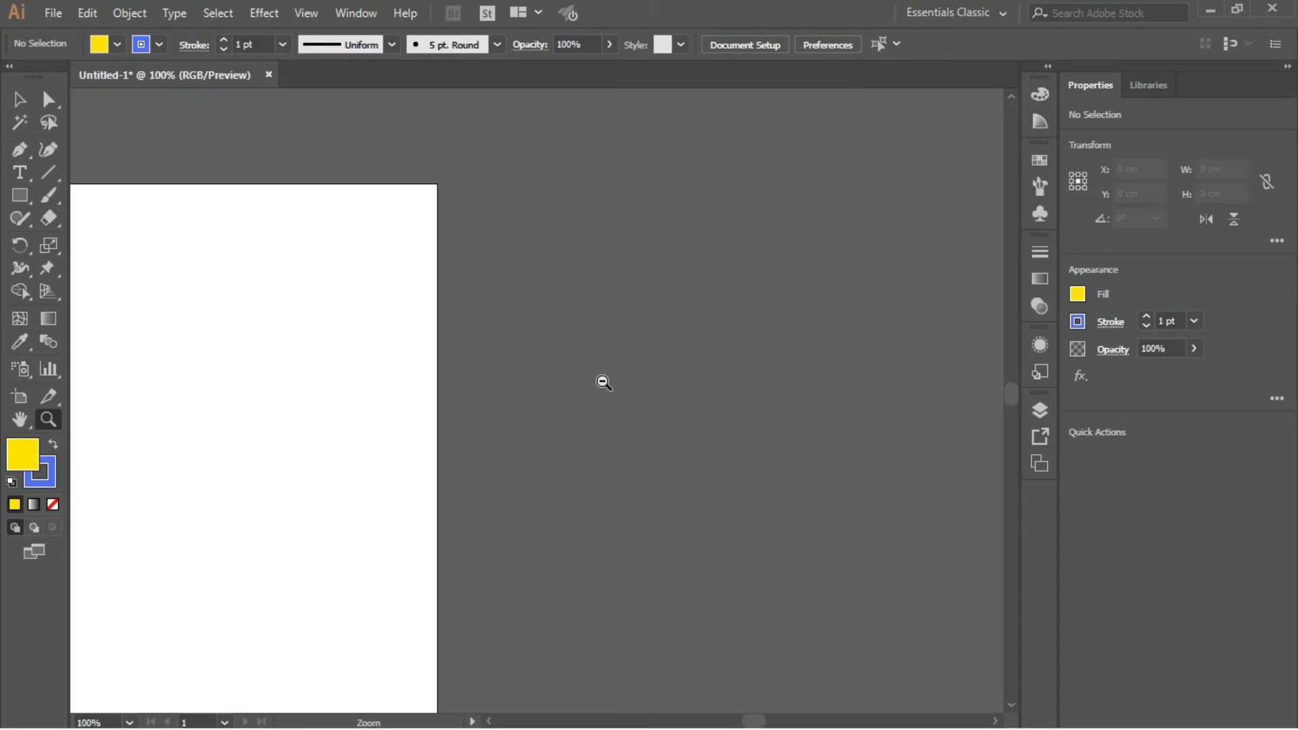
pyautogui.keyDown('alt'); pyautogui.click(371, 379); pyautogui.keyUp('alt')
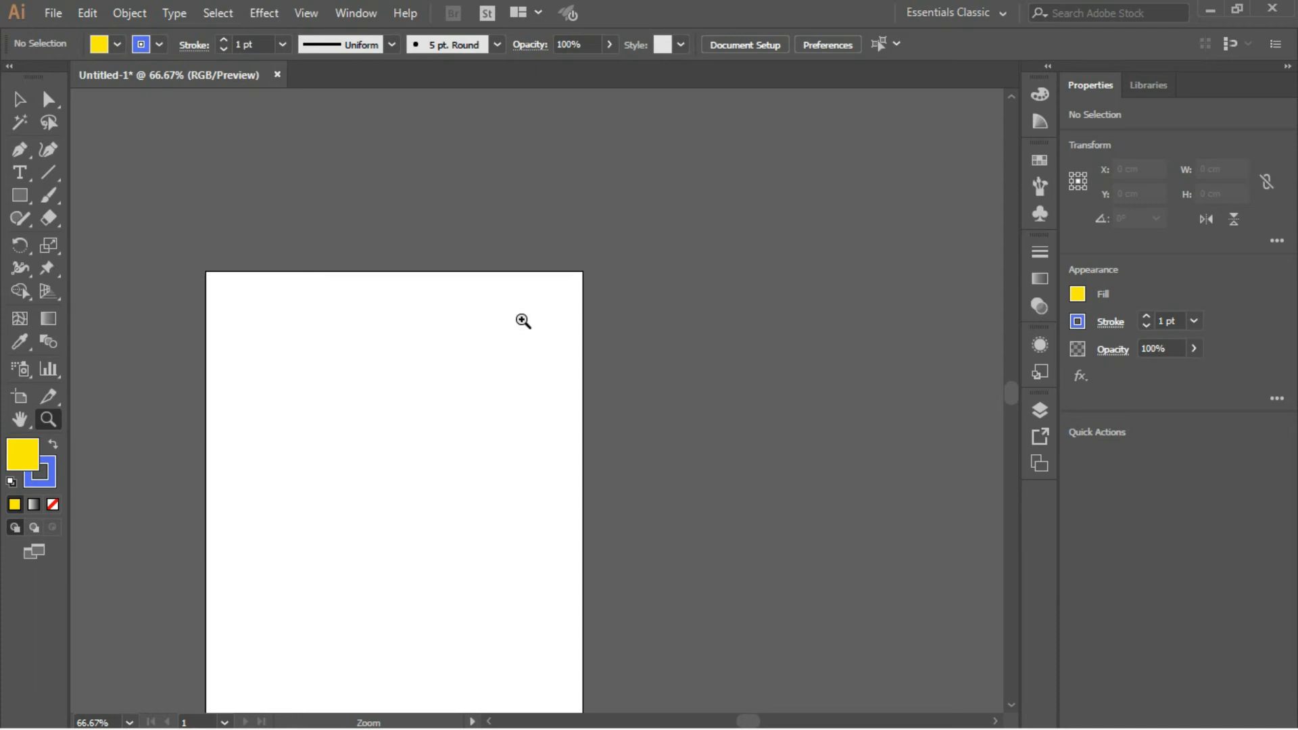
# - Pan the view with the Hand tool so that the whole artboard sits in the middle of the workspace
pyautogui.press('space')
pyautogui.moveTo(480, 352); pyautogui.dragTo(622, 215)
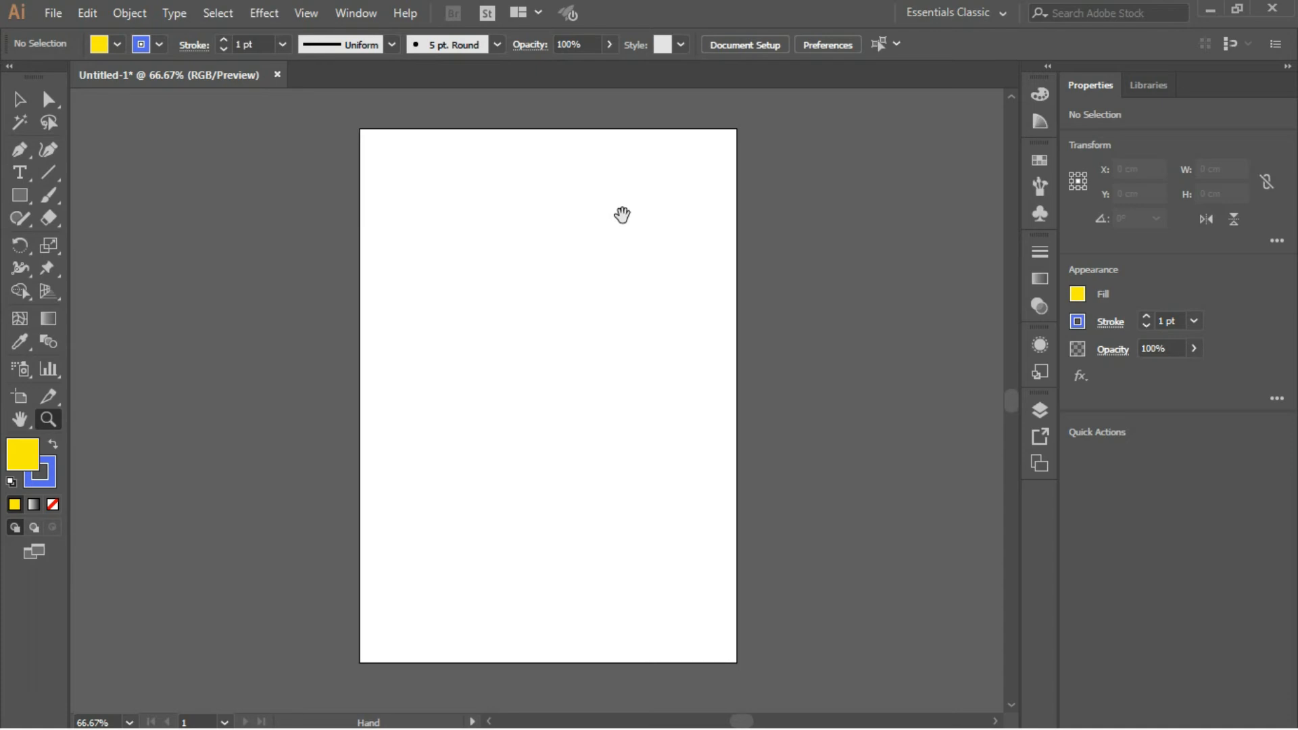
pyautogui.moveTo(562, 333); pyautogui.dragTo(593, 240)
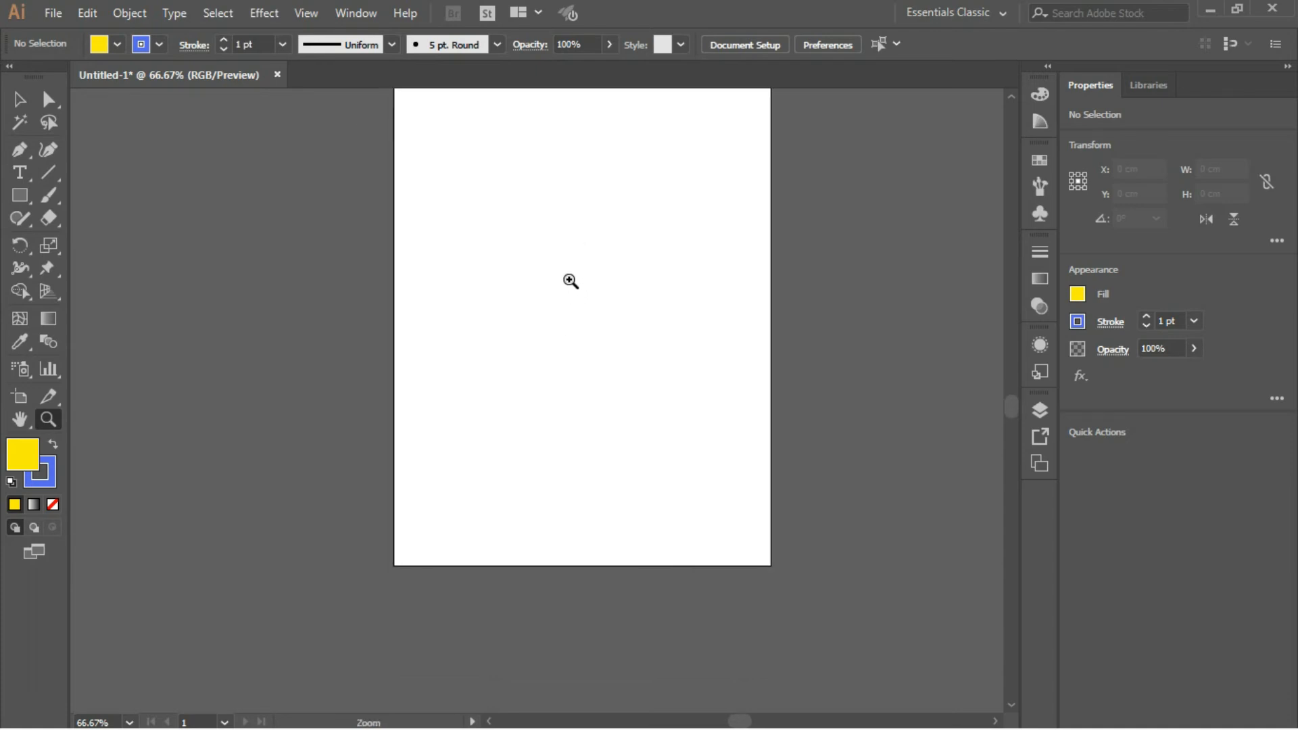
pyautogui.moveTo(569, 278); pyautogui.dragTo(574, 377)
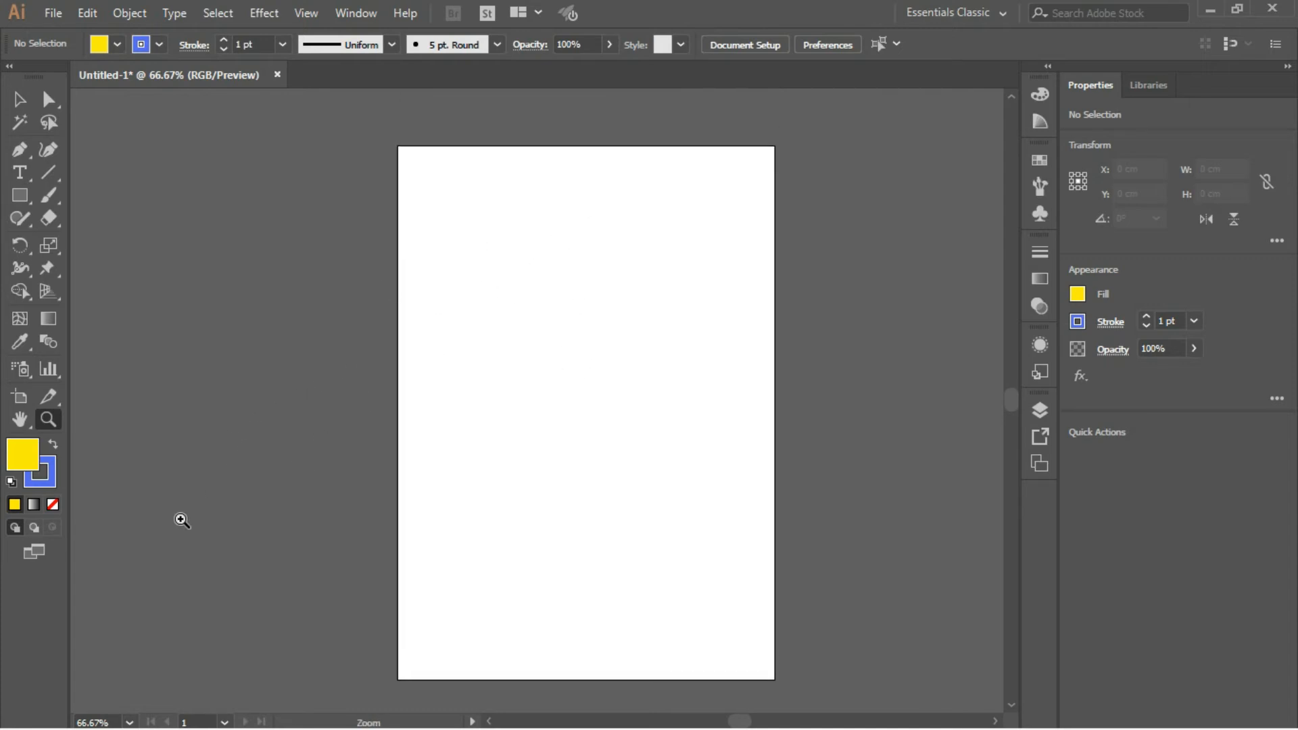
# - Set the zoom level to the 64000% preset, and fit the artboard on screen again
pyautogui.click(129, 722)
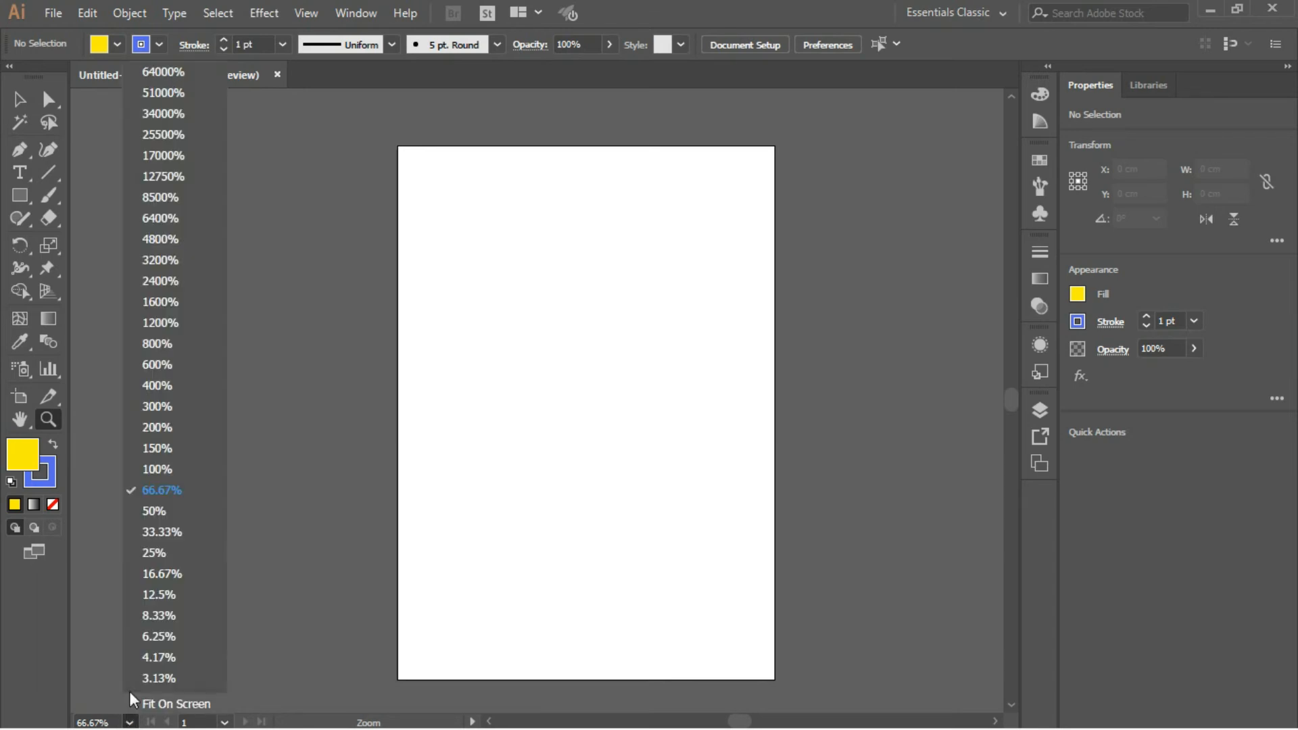
pyautogui.click(174, 70)
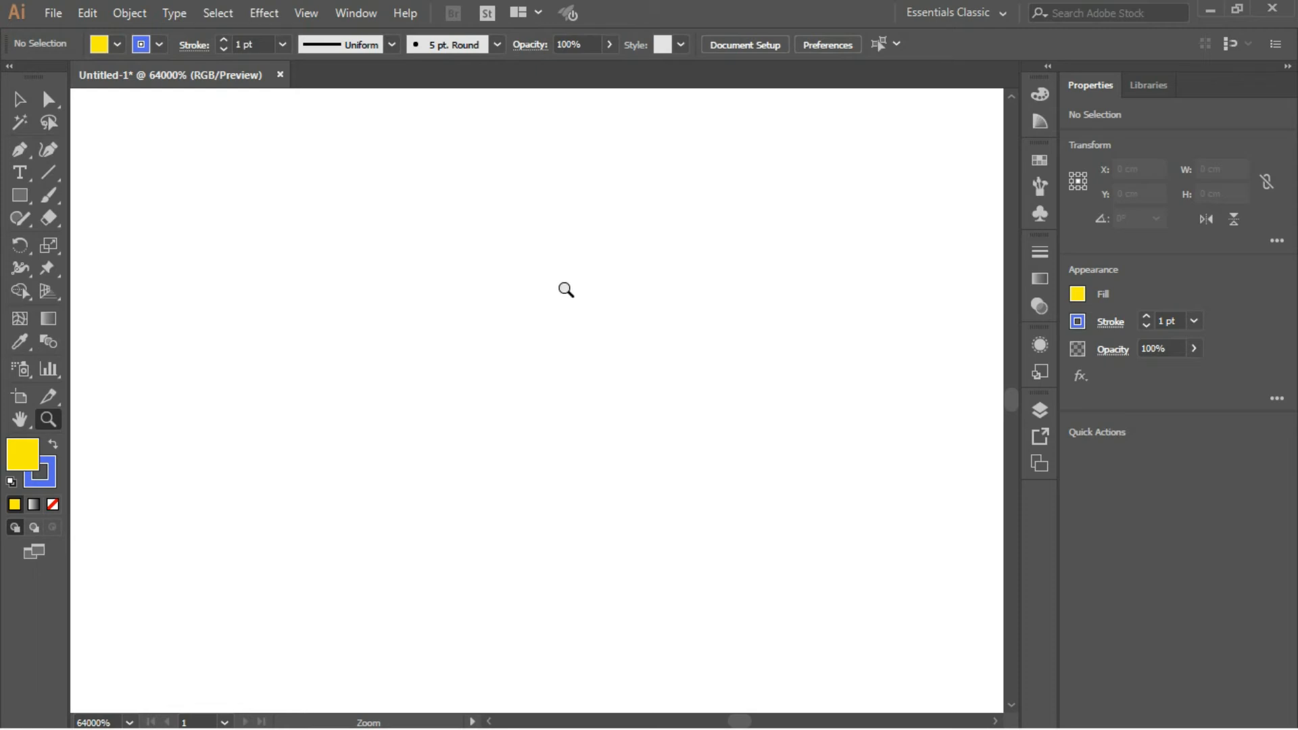
pyautogui.click(129, 722)
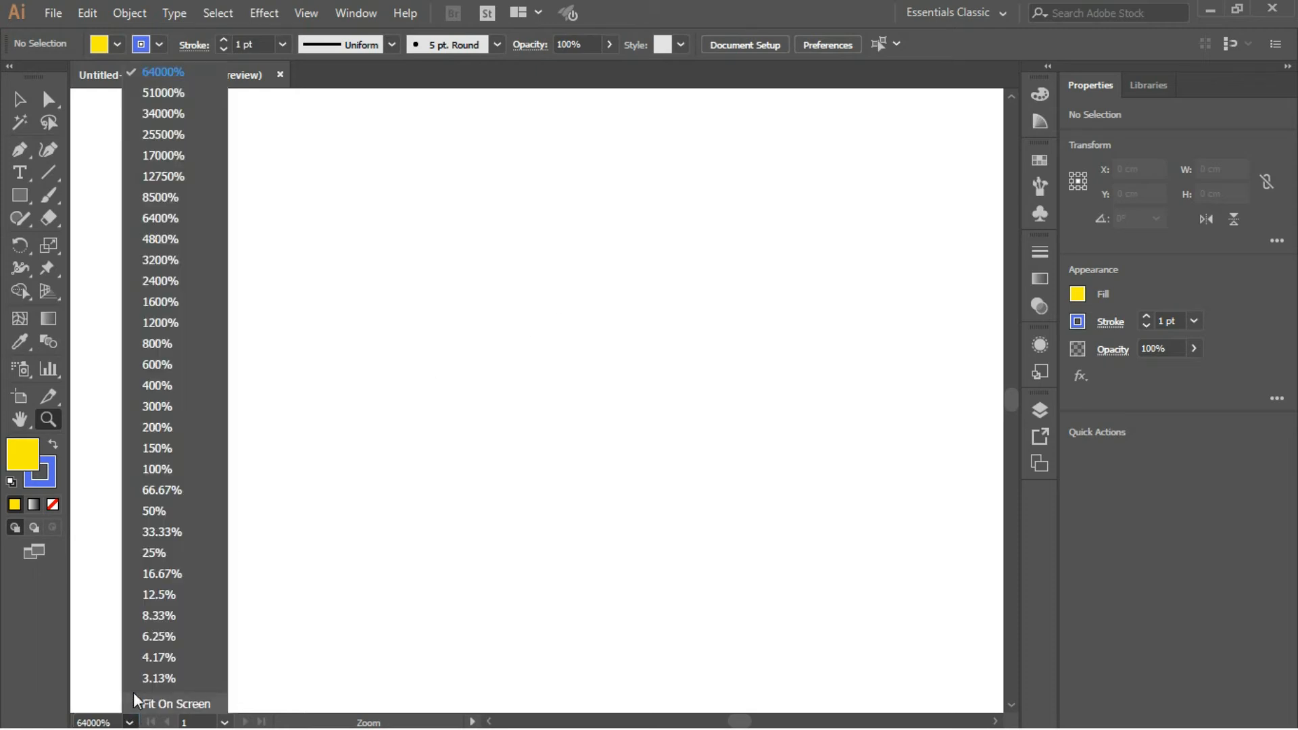
pyautogui.click(177, 704)
# - Draw a rectangle about 3 × 1.3 cm just outside the artboard's upper-left corner and fill it with the dark red swatch
pyautogui.press('v')
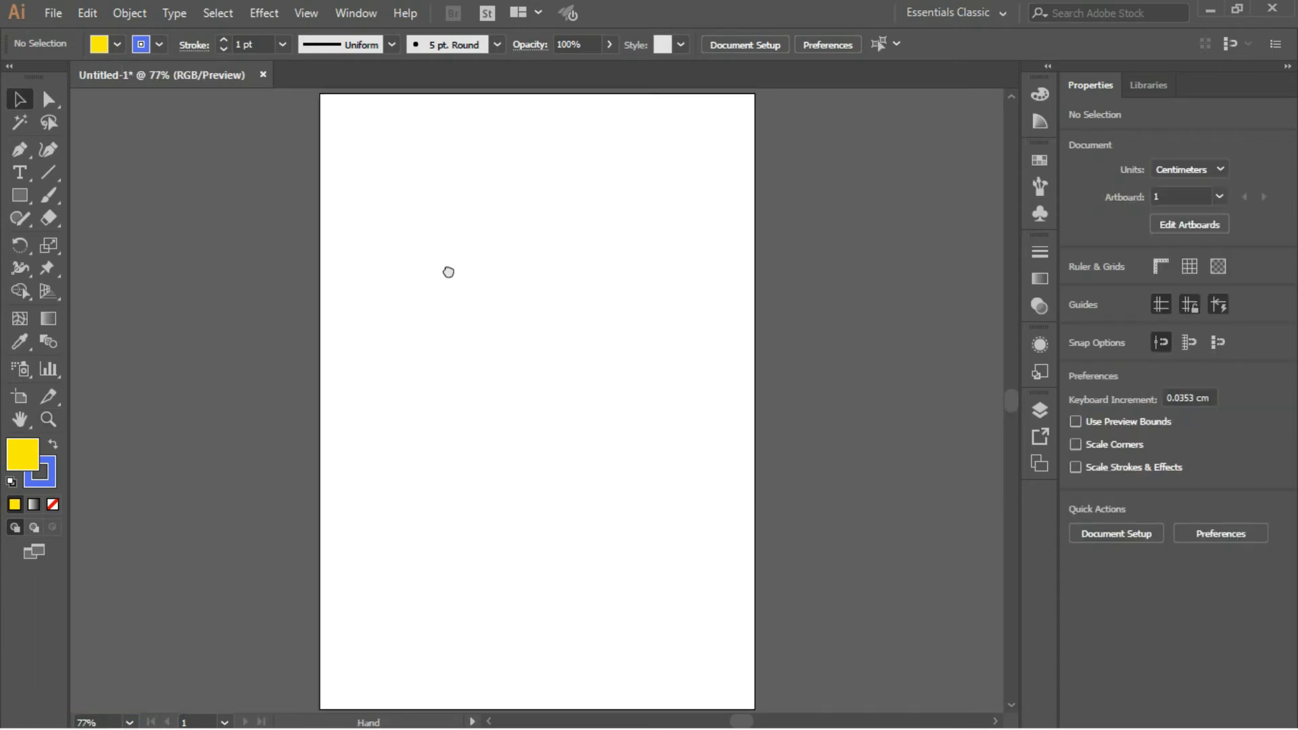
pyautogui.moveTo(448, 274); pyautogui.dragTo(449, 382)
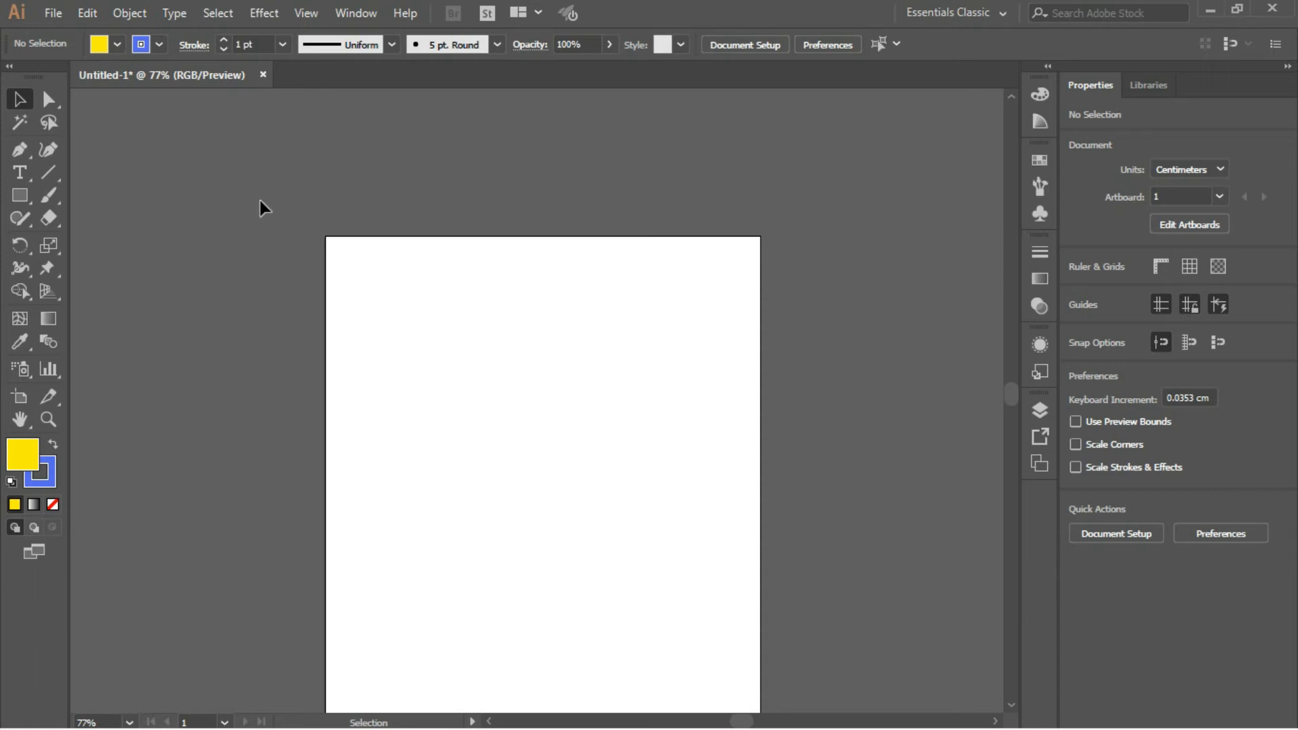
pyautogui.click(19, 198)
pyautogui.moveTo(228, 208); pyautogui.dragTo(292, 236)
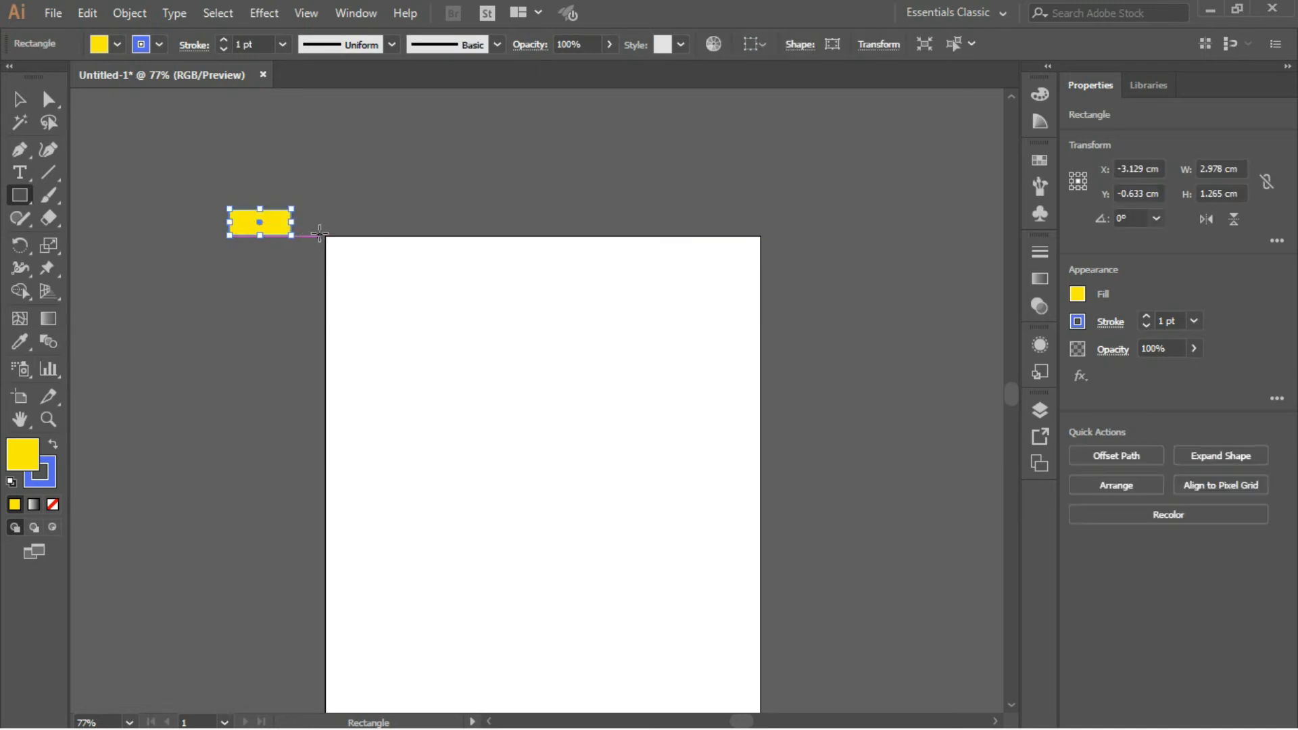
pyautogui.click(1038, 161)
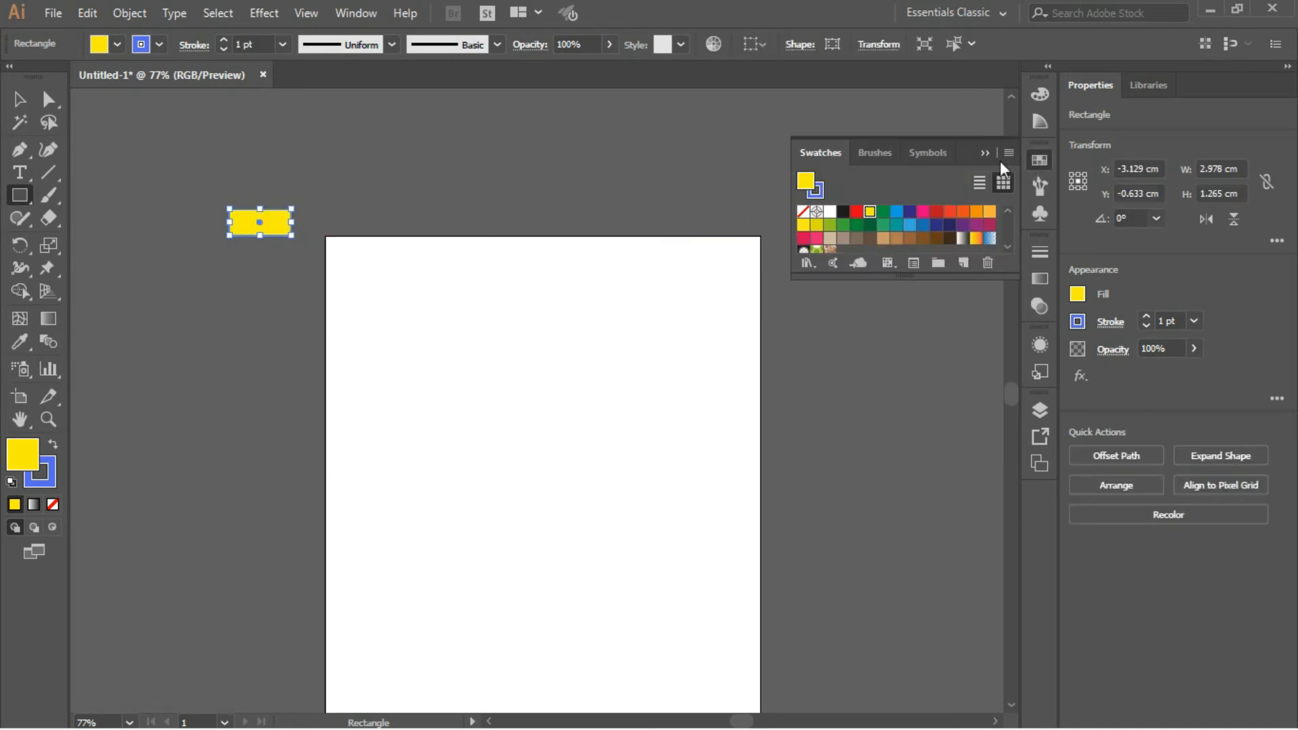
pyautogui.click(936, 214)
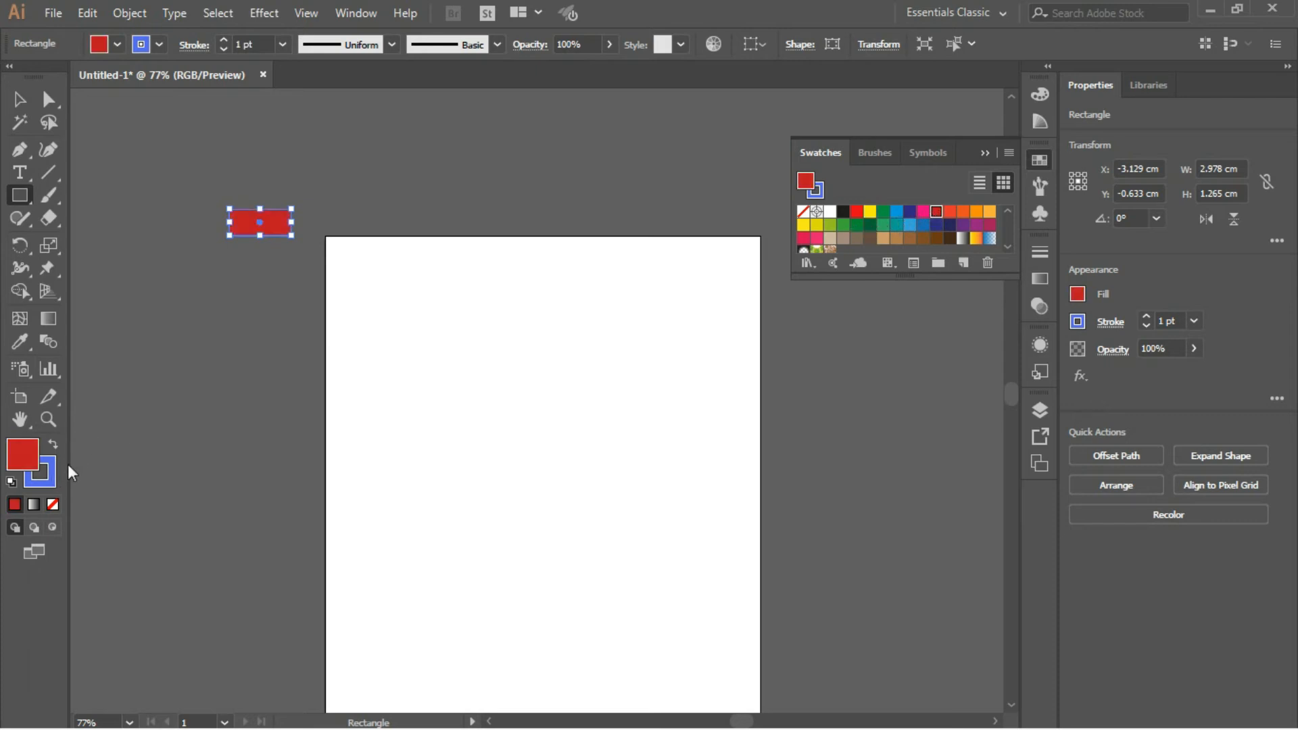
# - Remove the red rectangle's stroke and move the rectangle into the artboard's upper-left corner
pyautogui.click(46, 485)
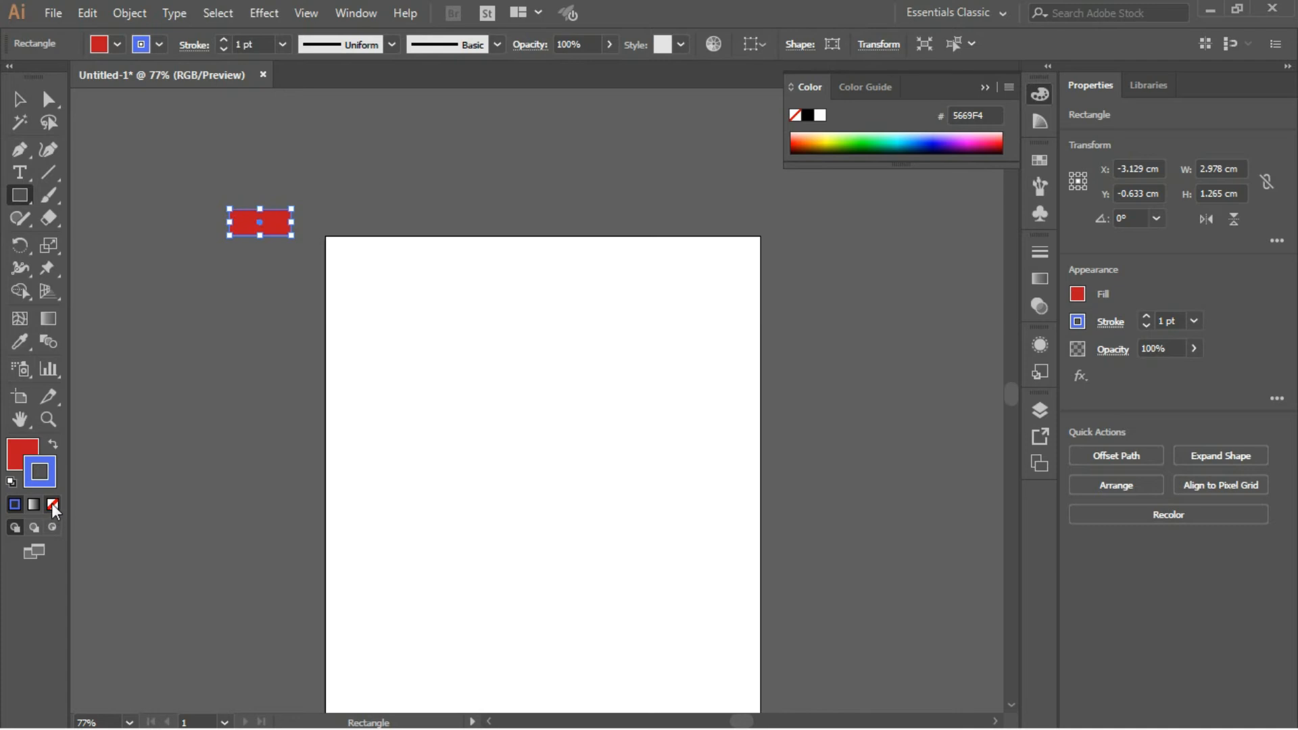
pyautogui.click(53, 504)
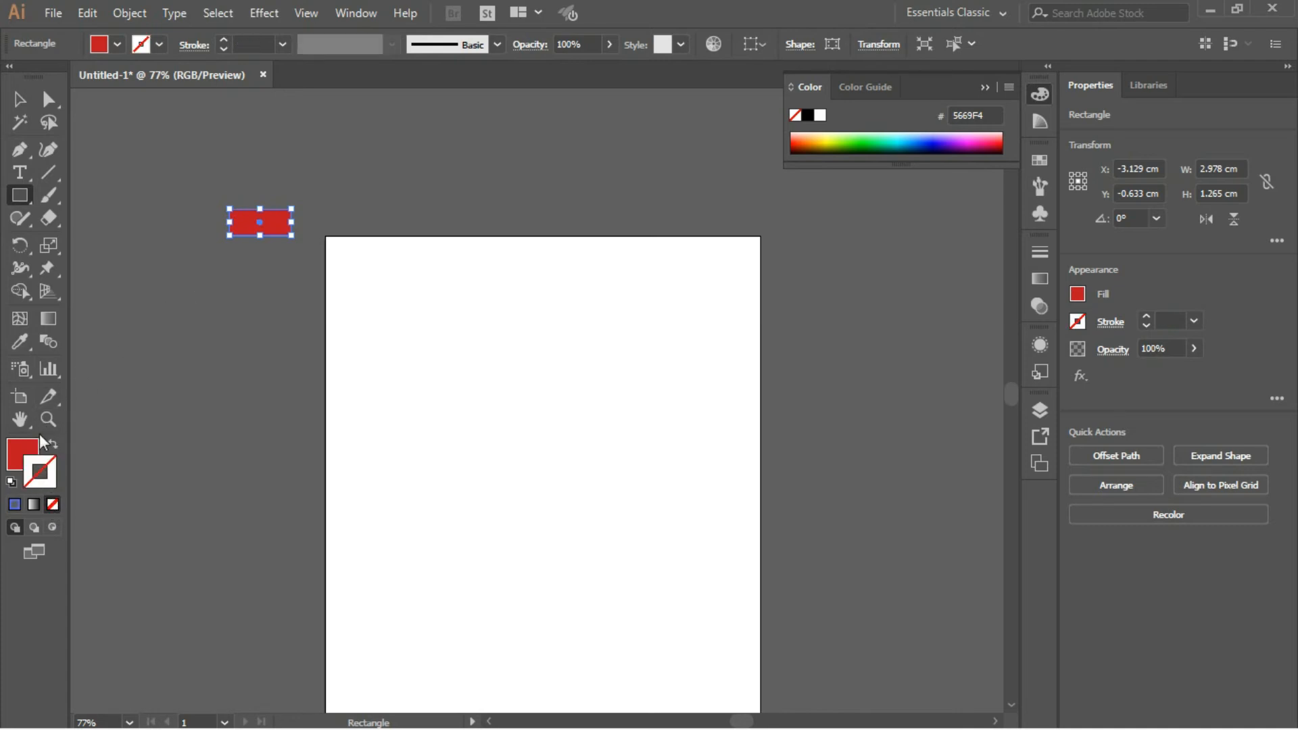
pyautogui.click(19, 457)
pyautogui.click(19, 100)
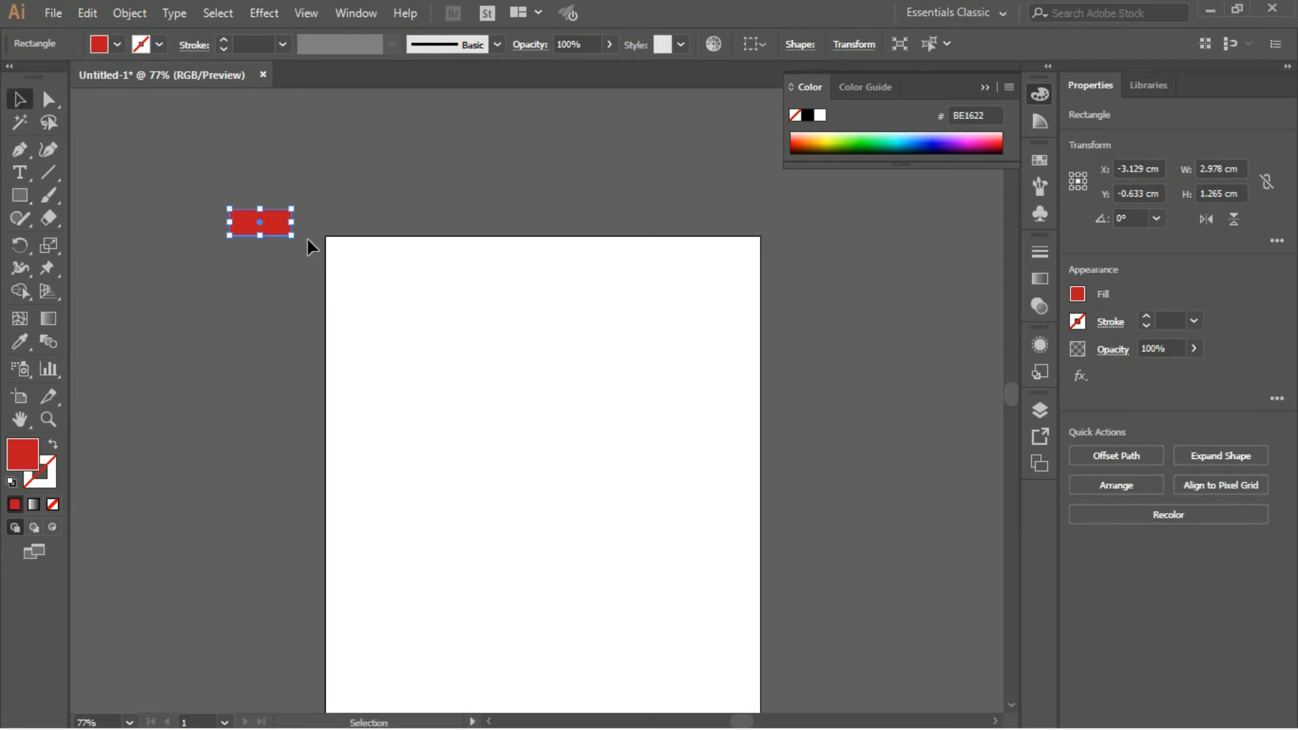
pyautogui.moveTo(277, 225); pyautogui.dragTo(367, 255)
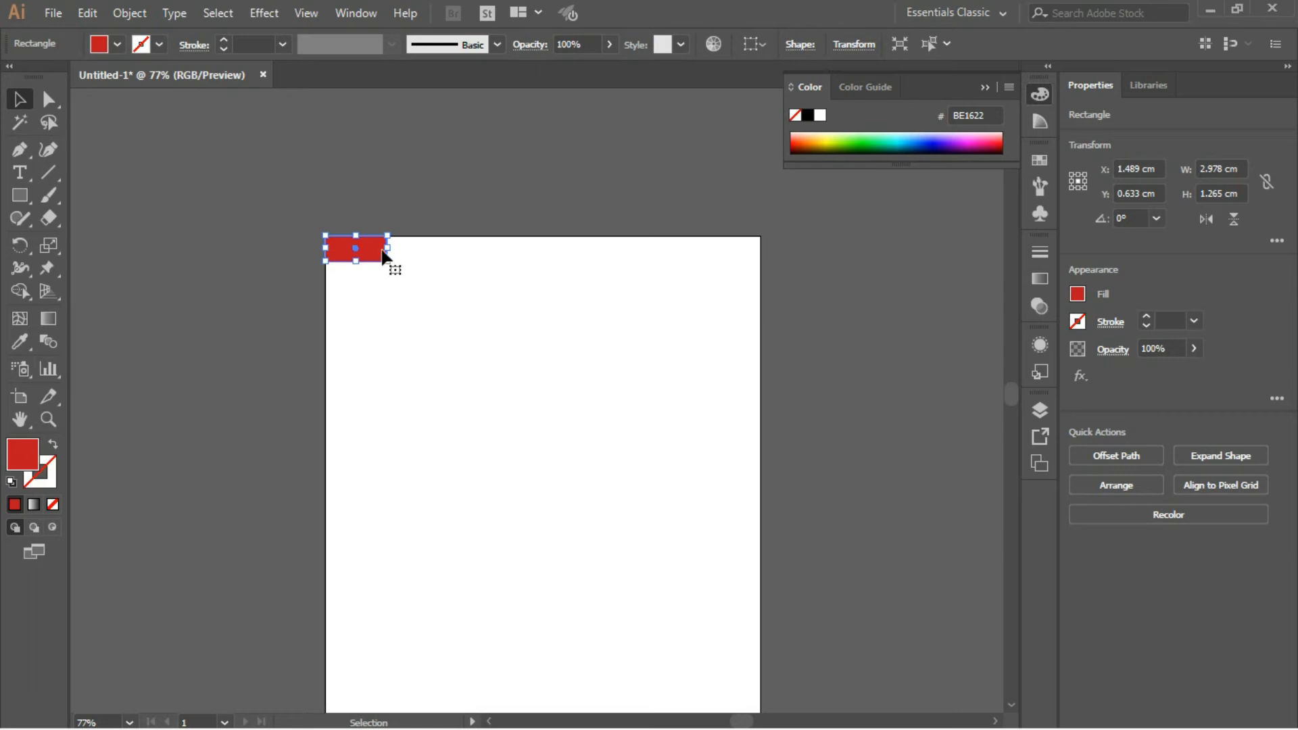
# - Paste a copy of the red rectangle, place it beside the original along the artboard's top edge, and delete it
pyautogui.press('a')
pyautogui.hotkey('ctrl', 'v')
pyautogui.press('v')
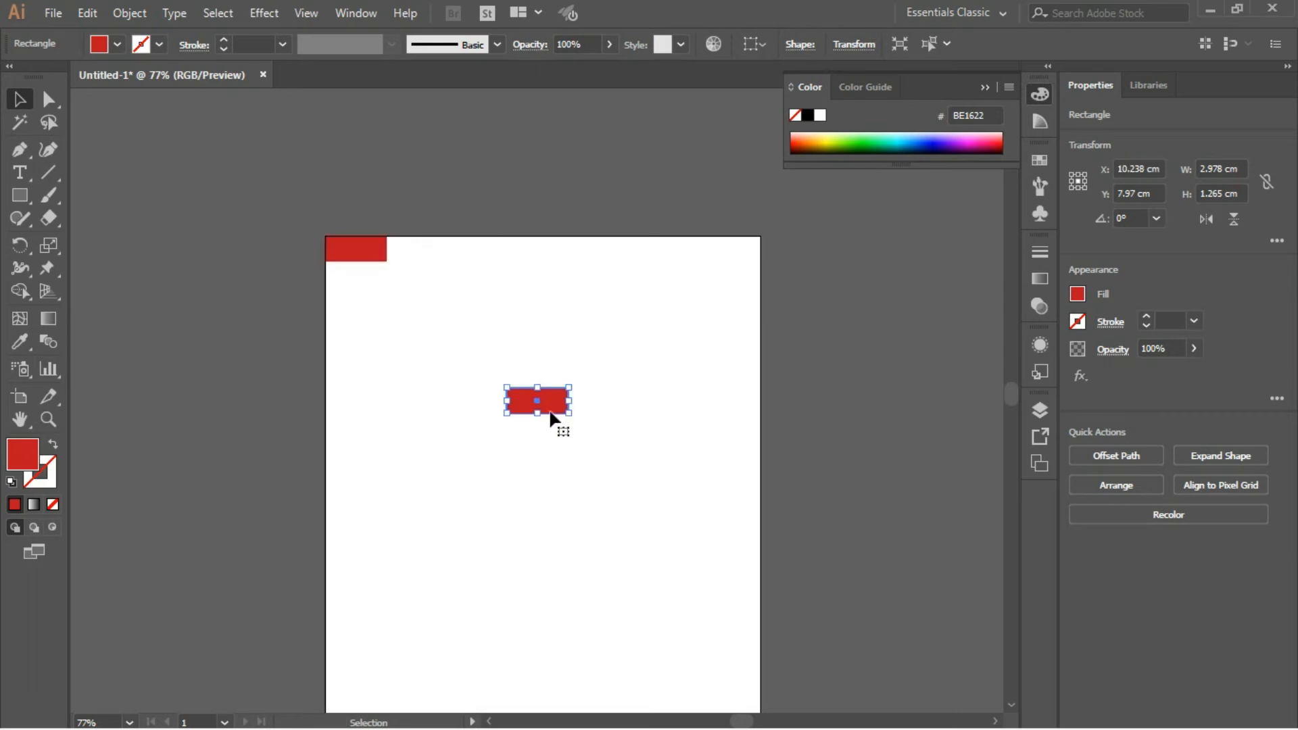
pyautogui.moveTo(553, 411); pyautogui.dragTo(447, 253)
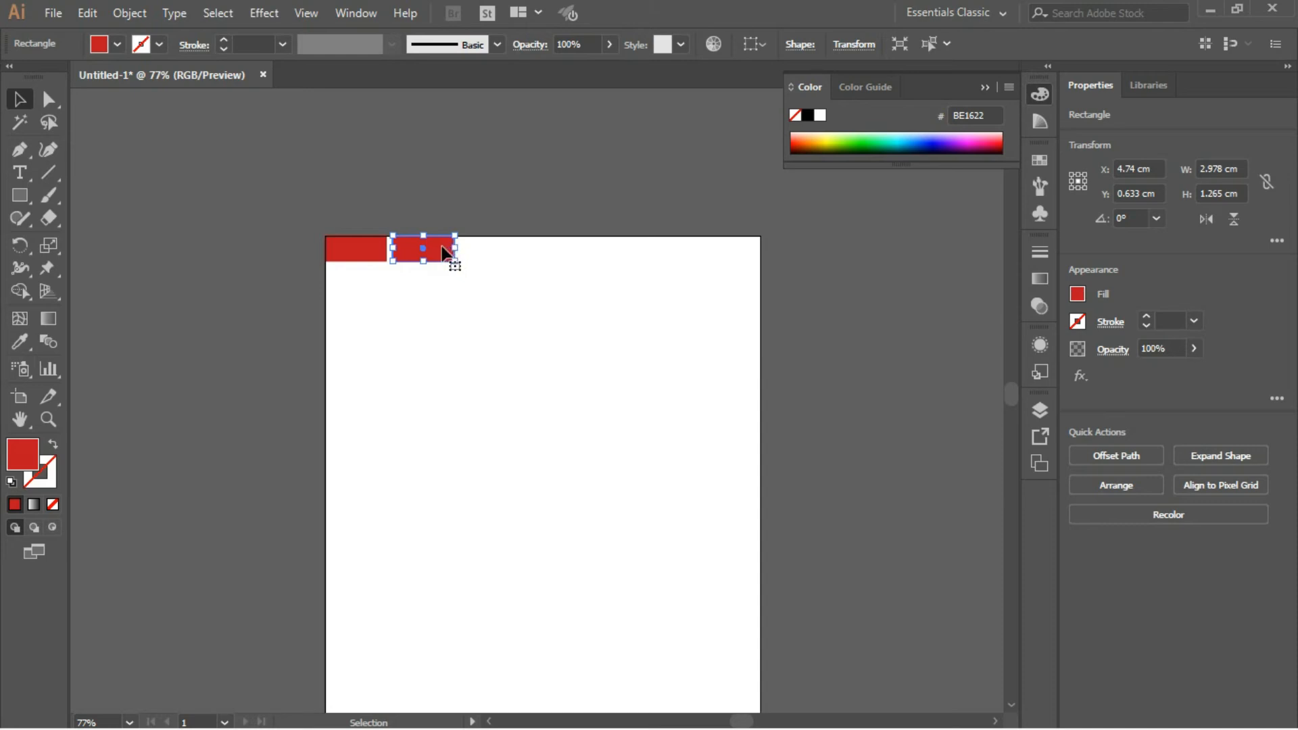
pyautogui.press('Delete')
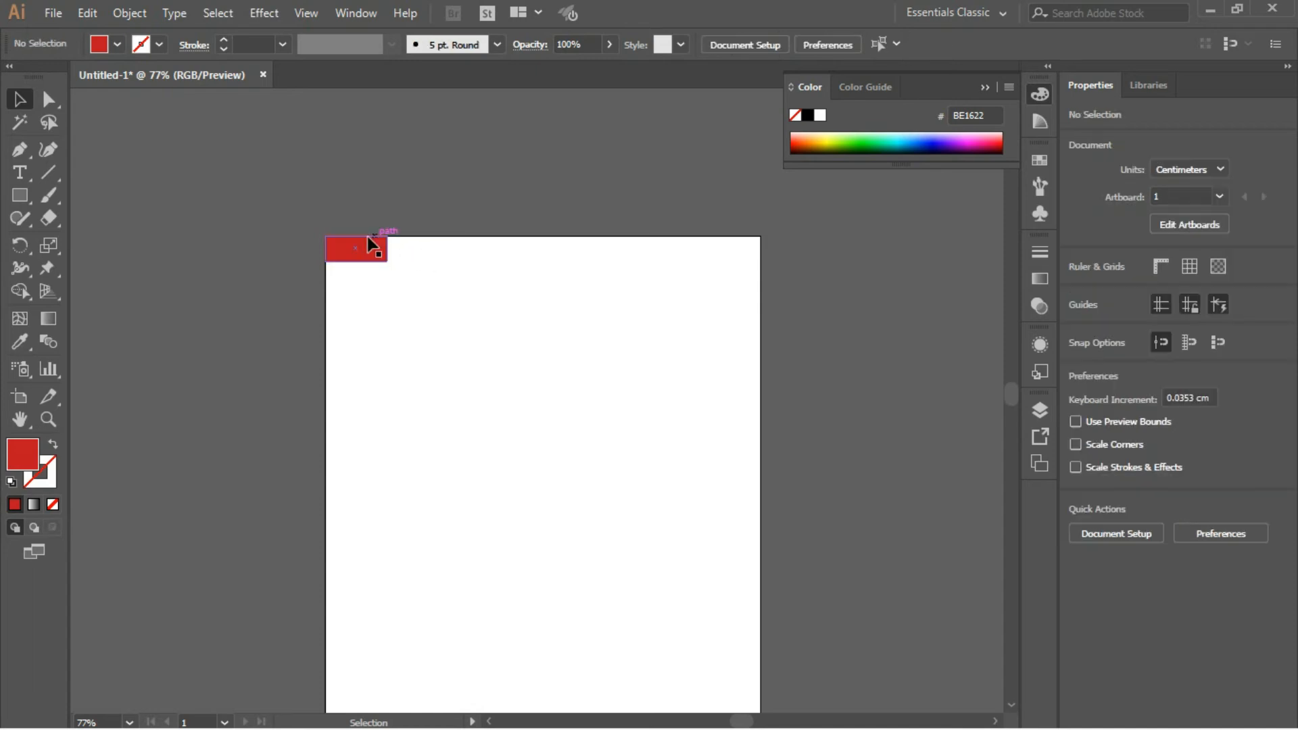
# - Duplicate the corner rectangle about 3.12 cm horizontally to the right, leaving a thin gap along the artboard's top edge
pyautogui.moveTo(405, 287); pyautogui.dragTo(404, 287)
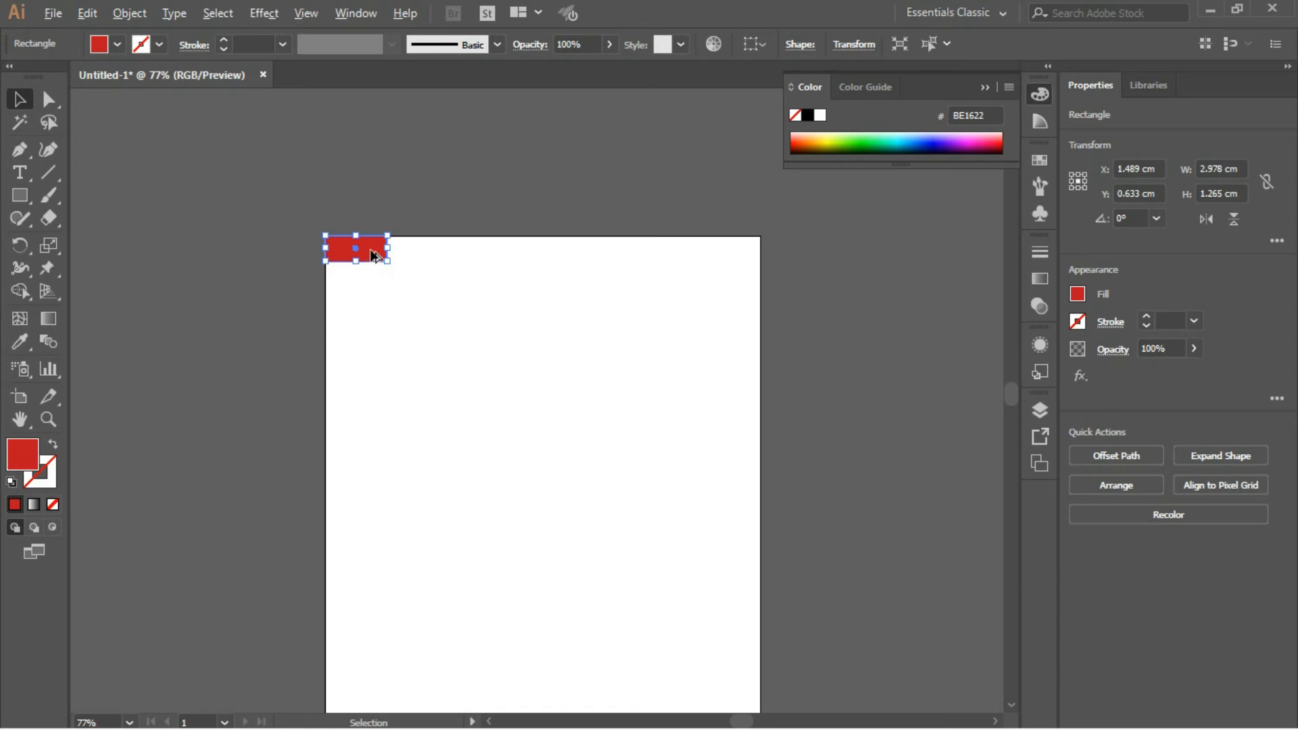
pyautogui.moveTo(371, 256); pyautogui.dragTo(386, 258)
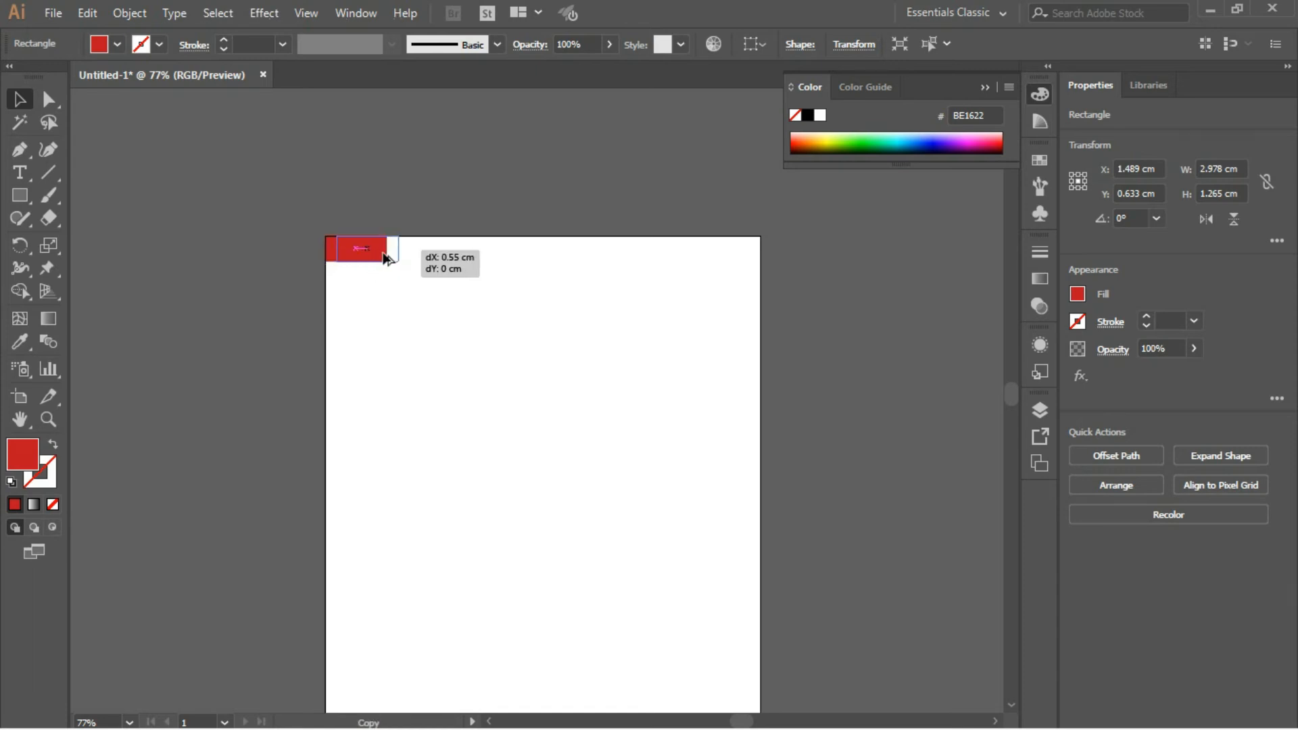
pyautogui.moveTo(385, 255); pyautogui.dragTo(414, 256)
pyautogui.moveTo(436, 260); pyautogui.dragTo(440, 260)
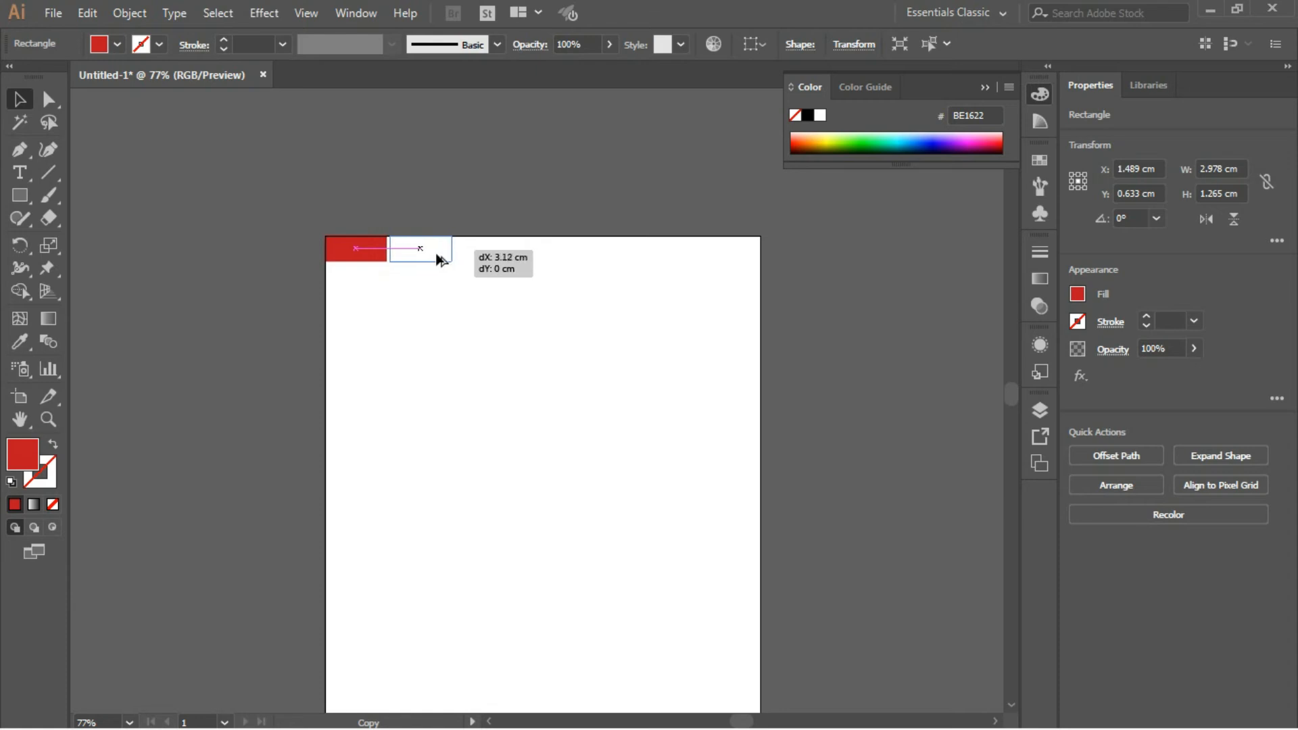
pyautogui.moveTo(440, 260); pyautogui.dragTo(440, 260)
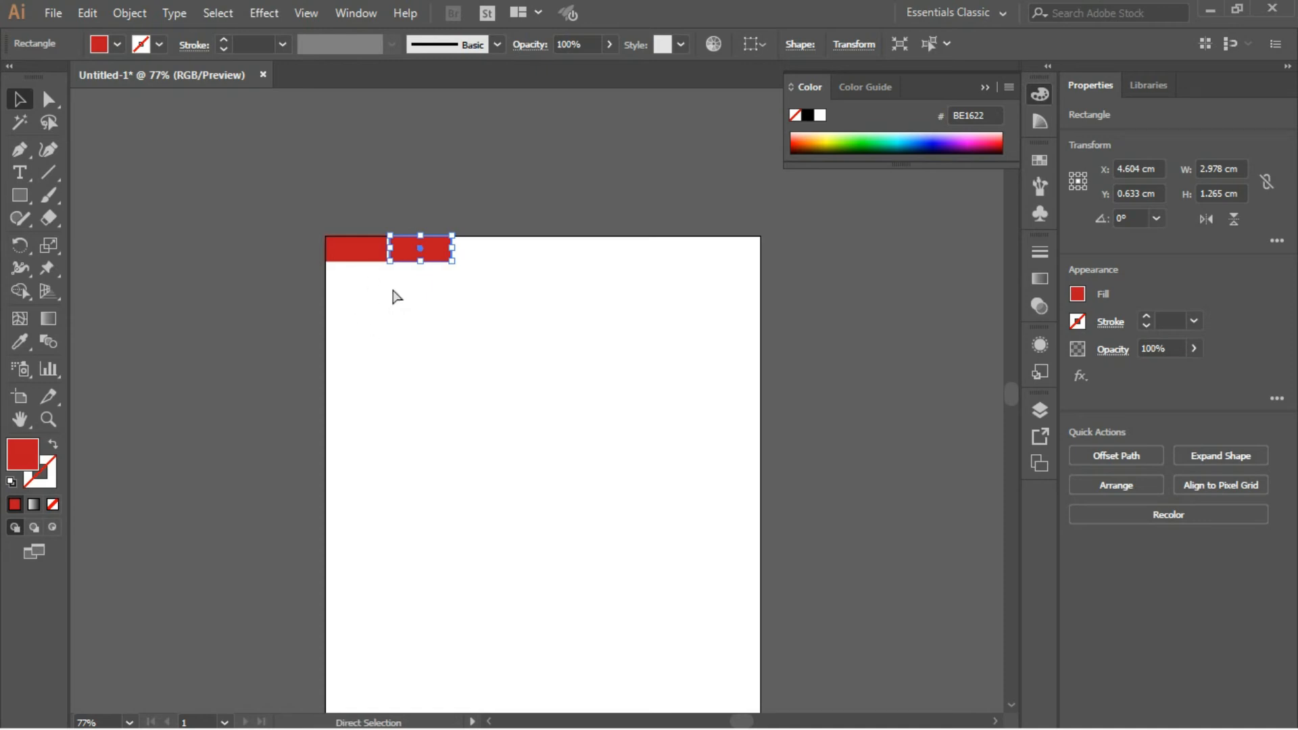
# - Repeat the duplication five times to form a row of seven rectangles, and shift the whole row about 1.5 cm to the left
pyautogui.hotkey('ctrl', 'd')
pyautogui.hotkey('ctrl', 'd')
pyautogui.press('a')
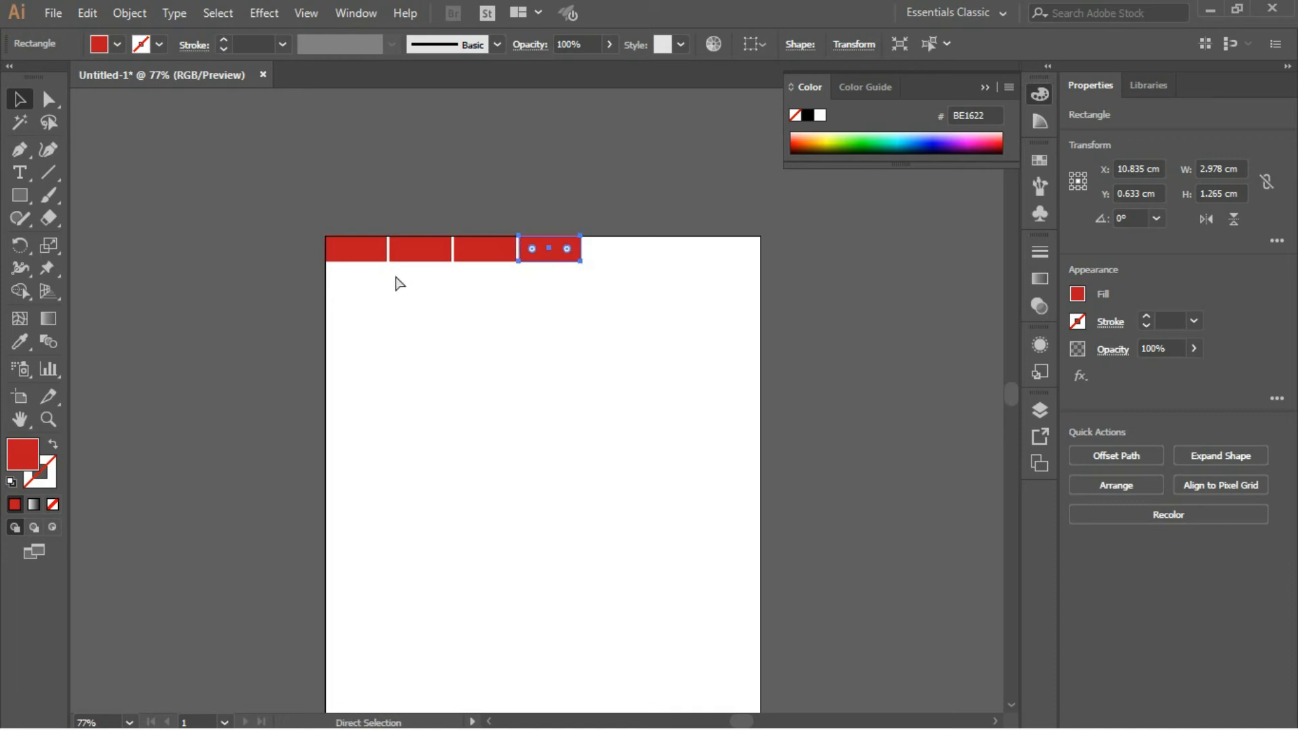
pyautogui.hotkey('ctrl', 'd')
pyautogui.hotkey('ctrl', 'd')
pyautogui.hotkey('ctrl', 'd')
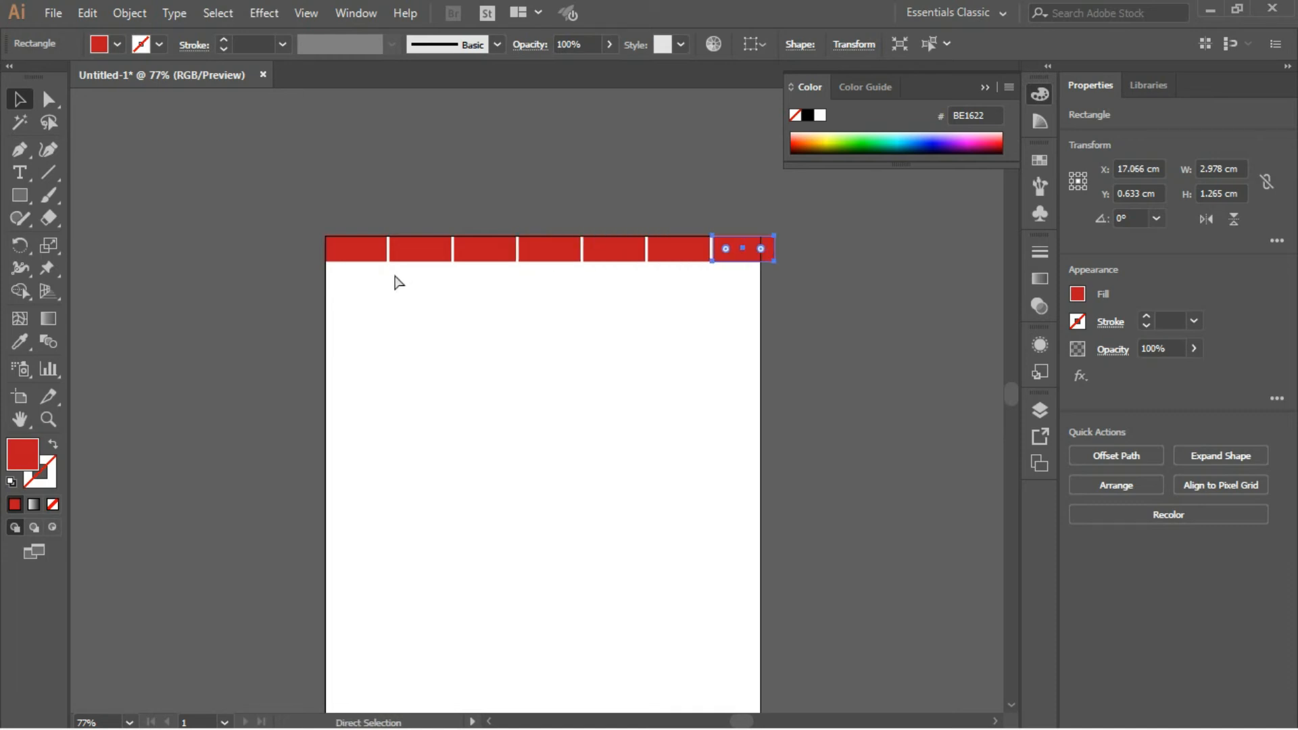
pyautogui.press('v')
pyautogui.moveTo(295, 210); pyautogui.dragTo(761, 290)
pyautogui.moveTo(575, 256); pyautogui.dragTo(539, 262)
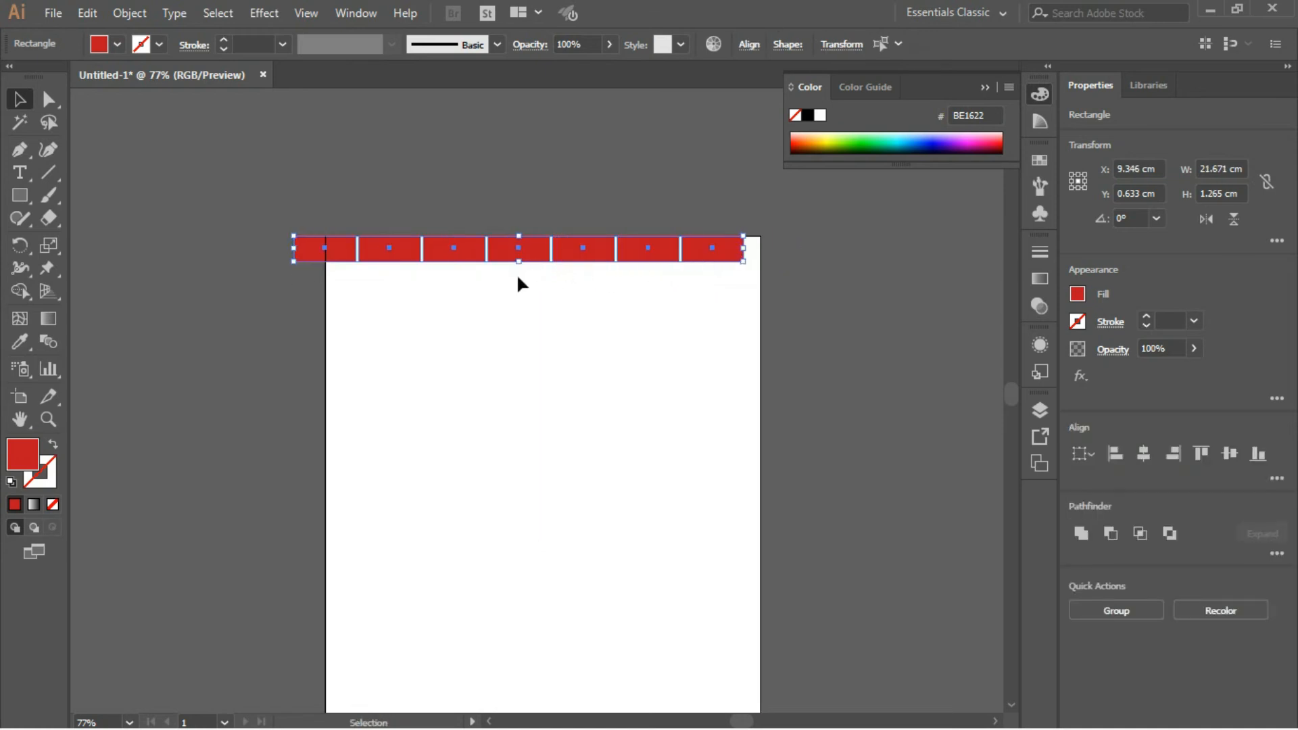
# - Draw a rectangle about 3 × 2.2 cm to the left of the artboard and move it diagonally down and right
pyautogui.moveTo(22, 198); pyautogui.dragTo(69, 200)
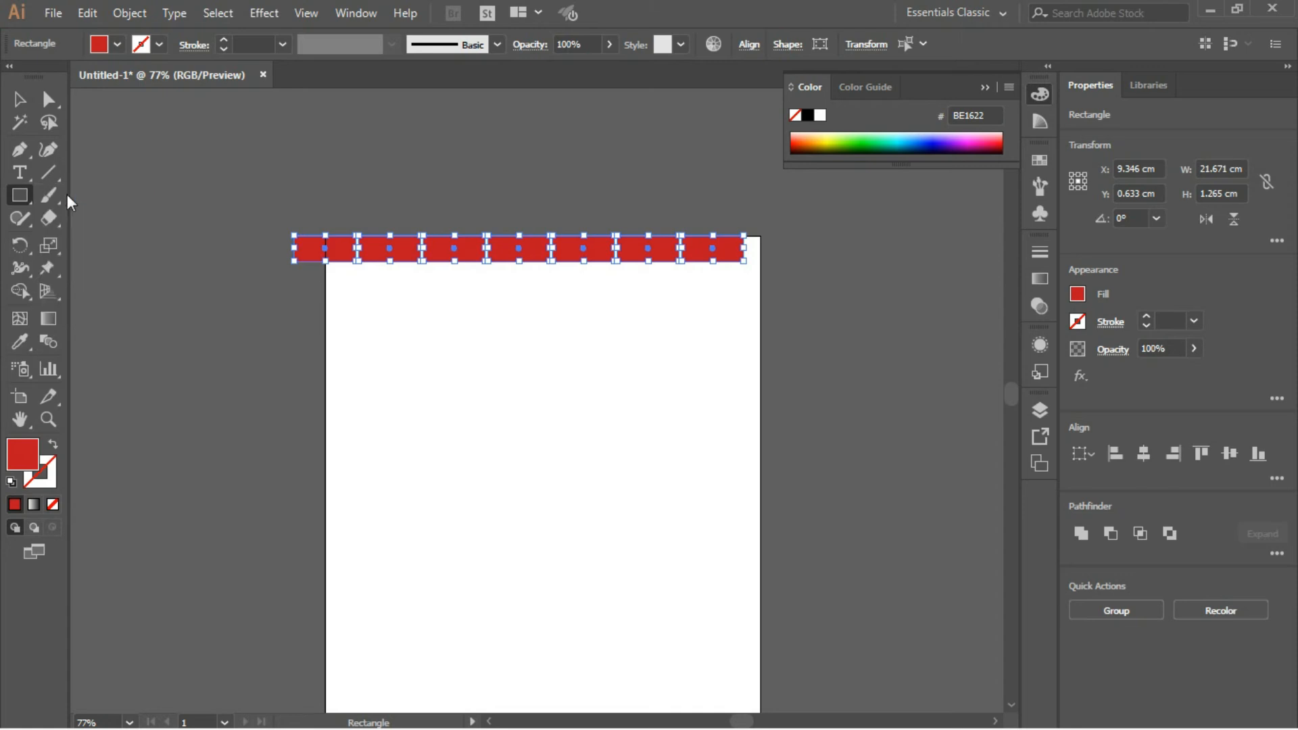
pyautogui.moveTo(122, 248); pyautogui.dragTo(182, 292)
pyautogui.click(19, 99)
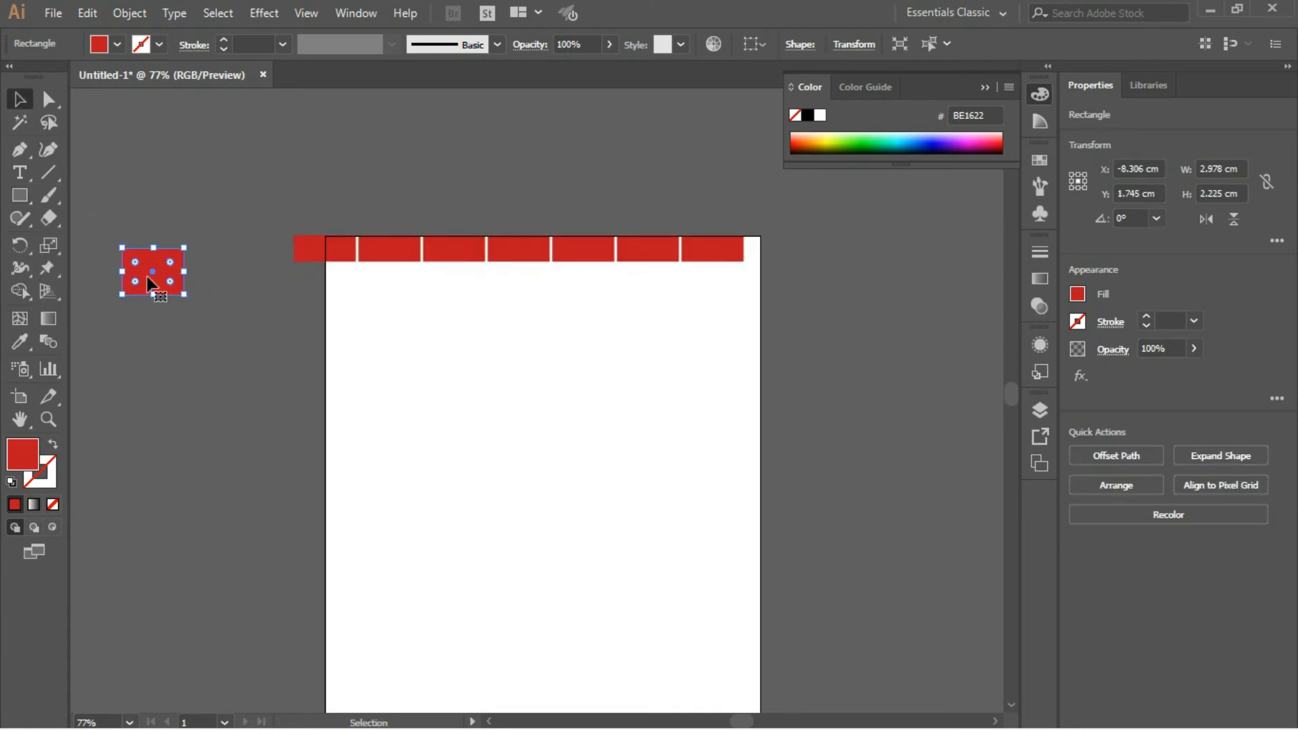
pyautogui.moveTo(160, 288); pyautogui.dragTo(211, 355)
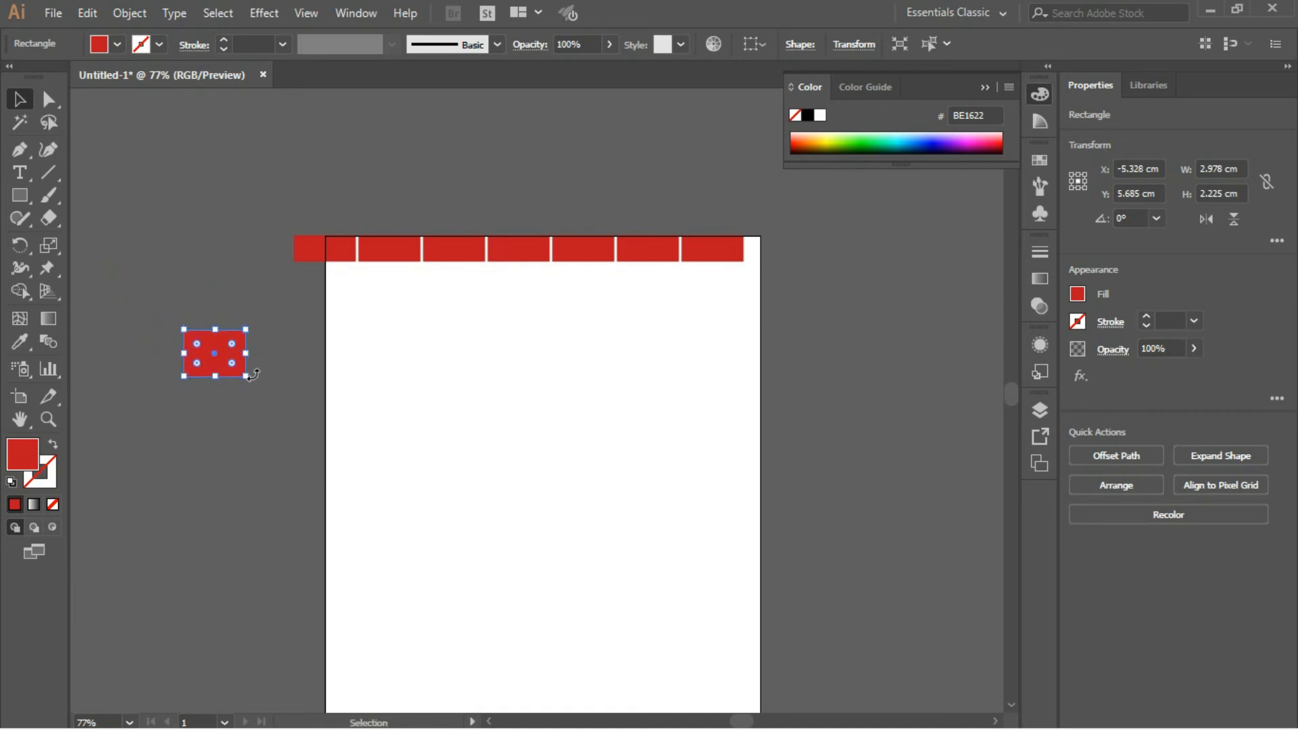
# - Repeat the diagonal move of the separate rectangle three times with Transform Again, and delete the rectangle
pyautogui.press('a')
pyautogui.hotkey('ctrl', 'd')
pyautogui.hotkey('ctrl', 'd')
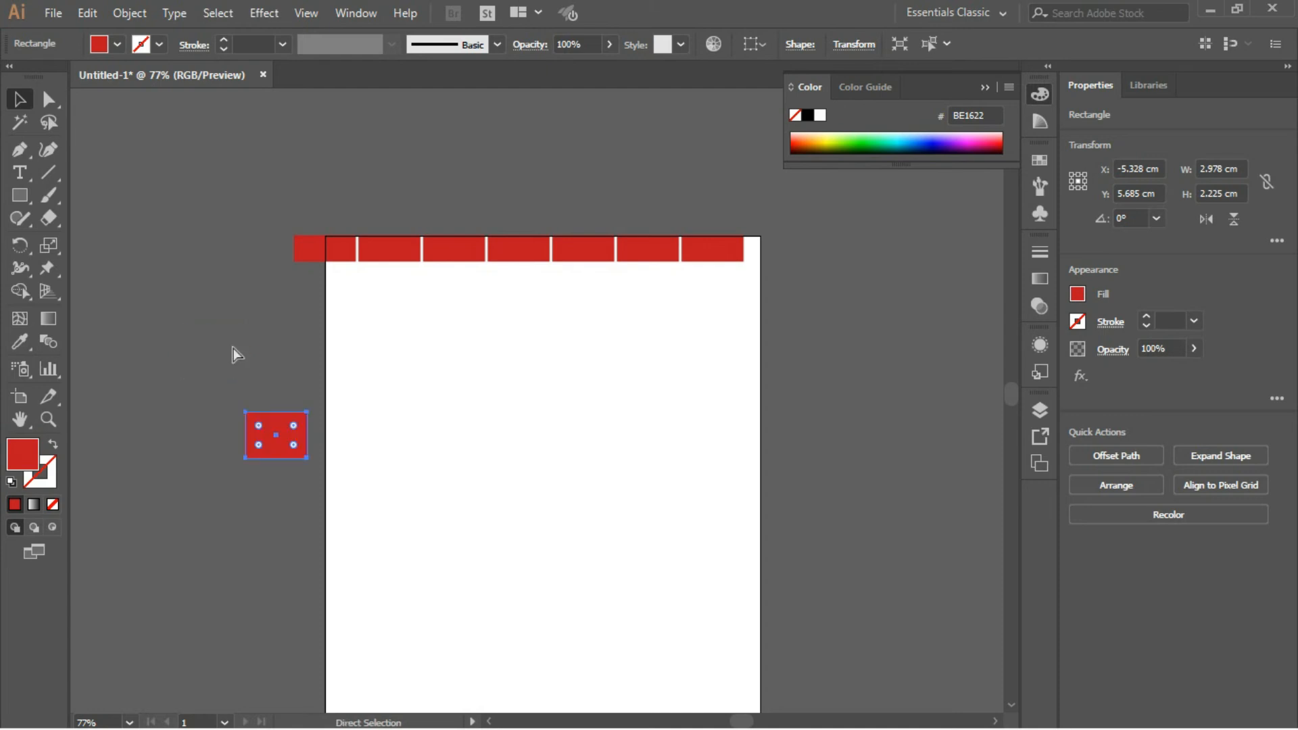
pyautogui.press('v')
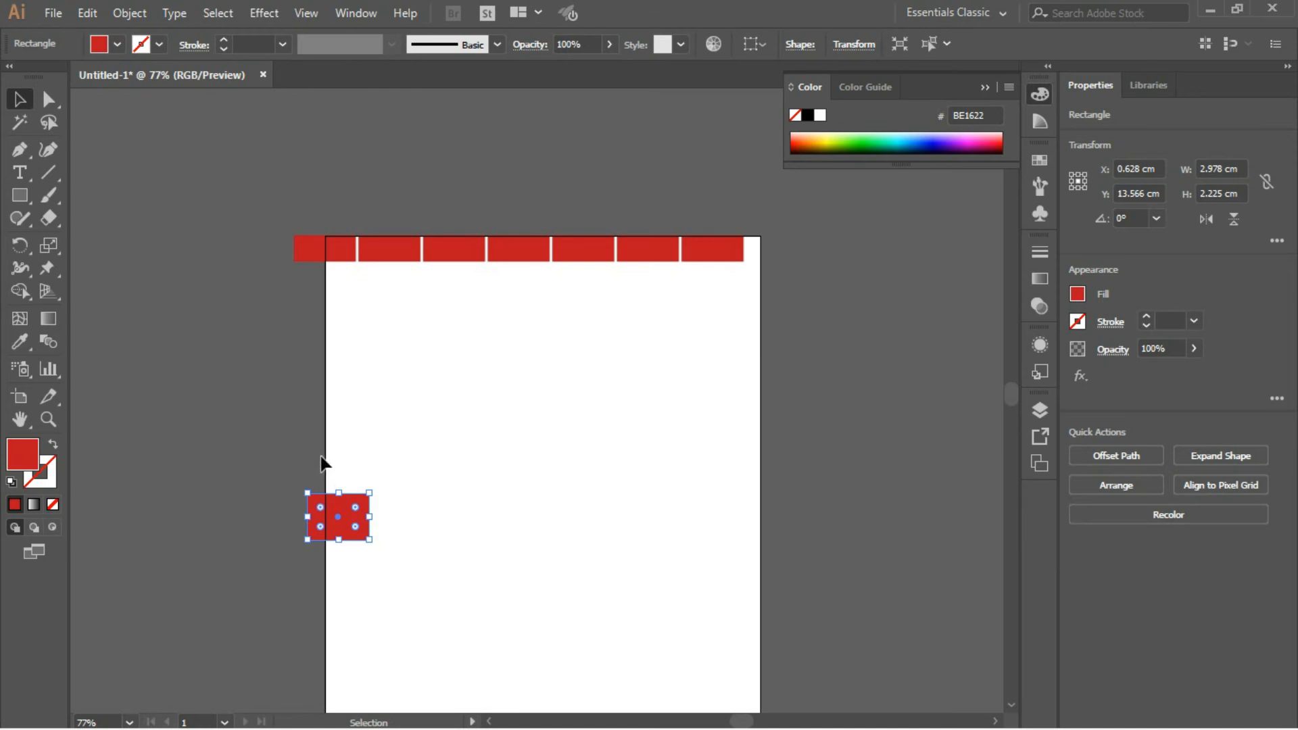
pyautogui.press('ctrl')
pyautogui.hotkey('ctrl', 'd')
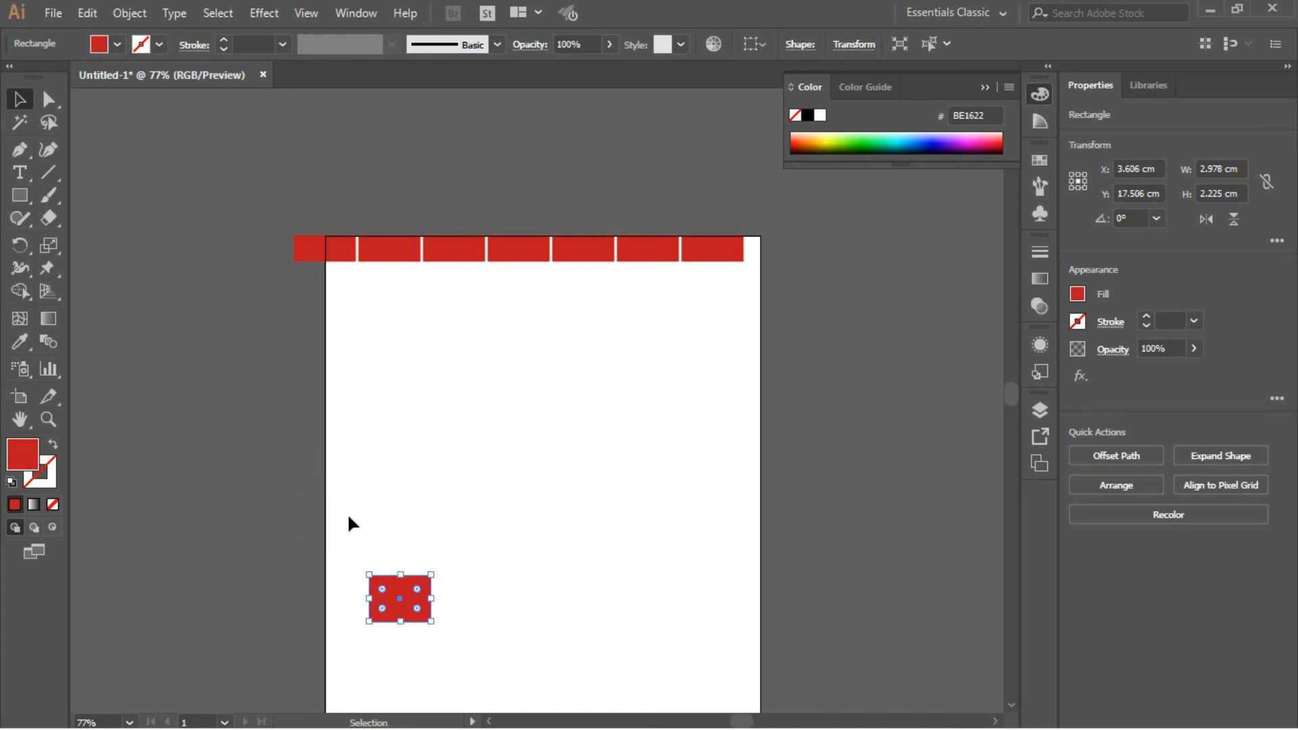
pyautogui.moveTo(349, 562); pyautogui.dragTo(485, 667)
pyautogui.press('Delete')
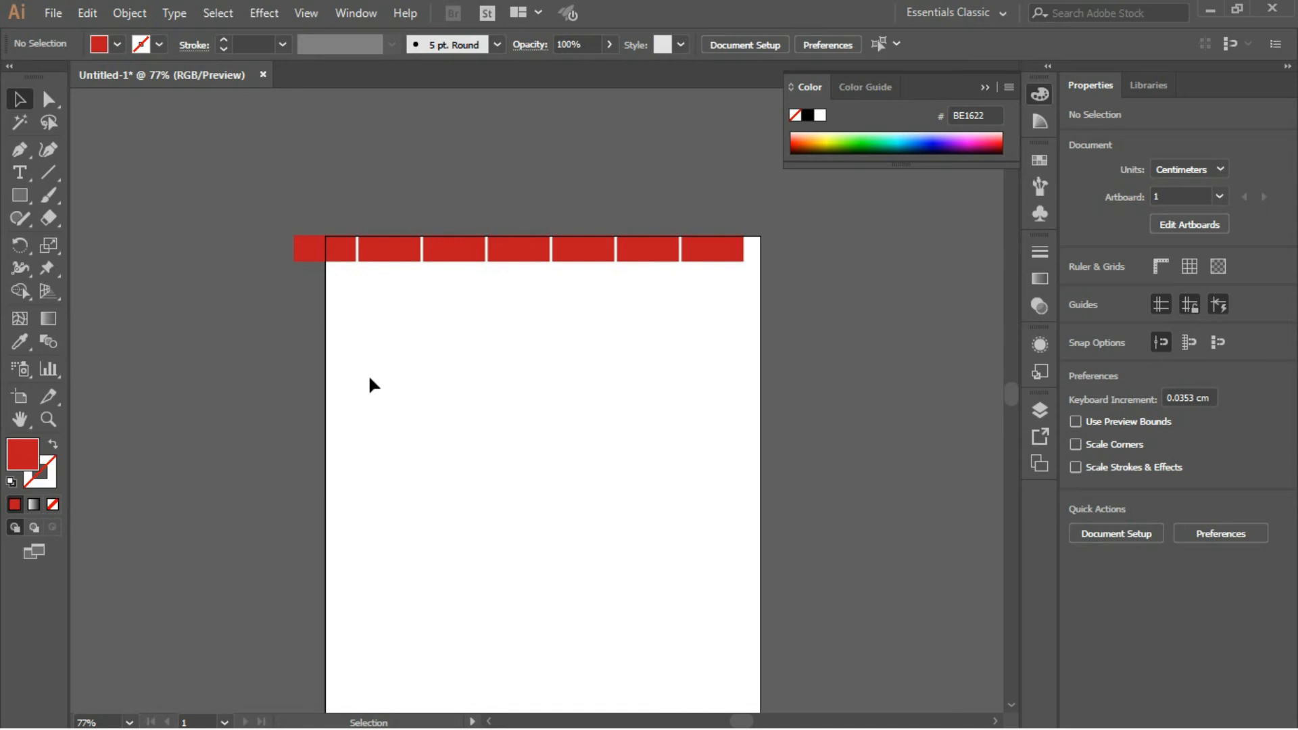
# - Widen the row of seven rectangles to about 23.25 cm and position it so it overhangs both sides of the artboard
pyautogui.moveTo(266, 217); pyautogui.dragTo(744, 296)
pyautogui.moveTo(714, 252); pyautogui.dragTo(736, 252)
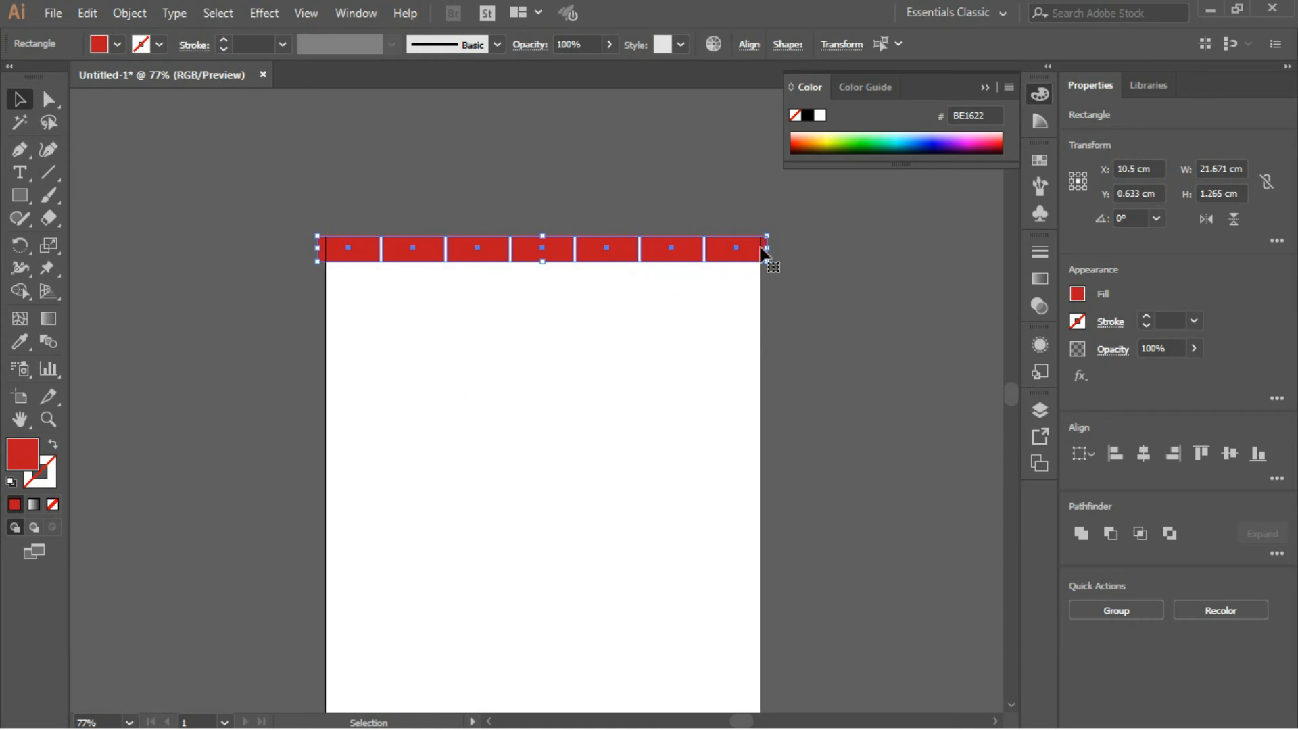
pyautogui.moveTo(768, 248); pyautogui.dragTo(802, 250)
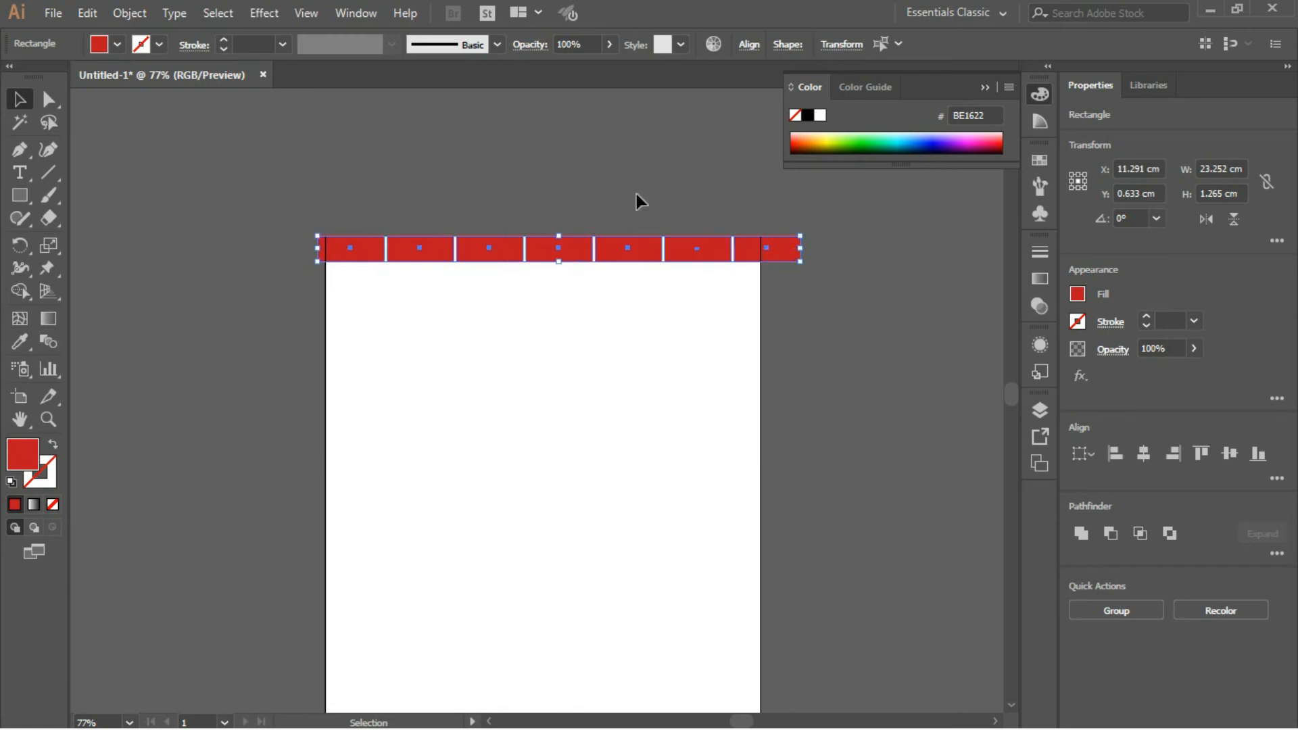
pyautogui.moveTo(262, 203); pyautogui.dragTo(819, 292)
pyautogui.moveTo(643, 254); pyautogui.dragTo(631, 258)
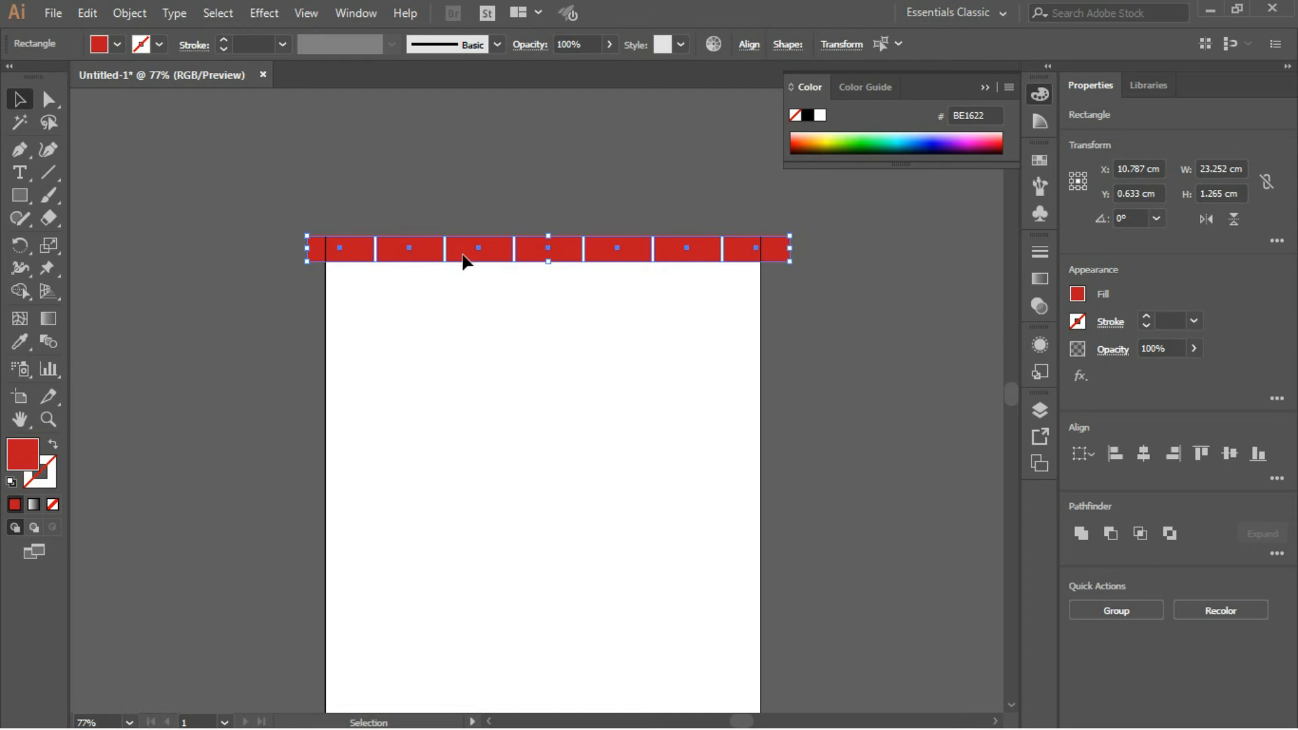
# - Duplicate the row about 1.47 cm straight down and repeat the copy with Transform Again to fill most of the artboard's height
pyautogui.moveTo(463, 254); pyautogui.dragTo(463, 283)
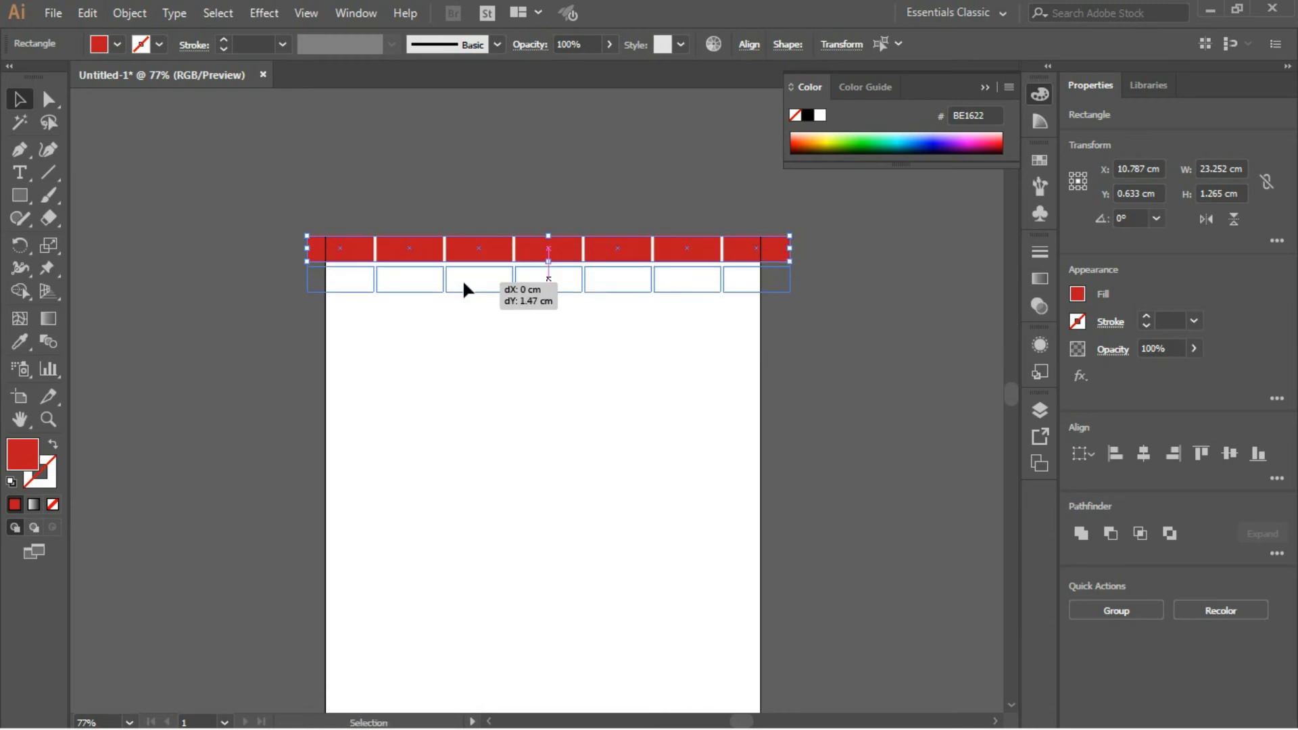
pyautogui.moveTo(463, 279); pyautogui.dragTo(463, 279)
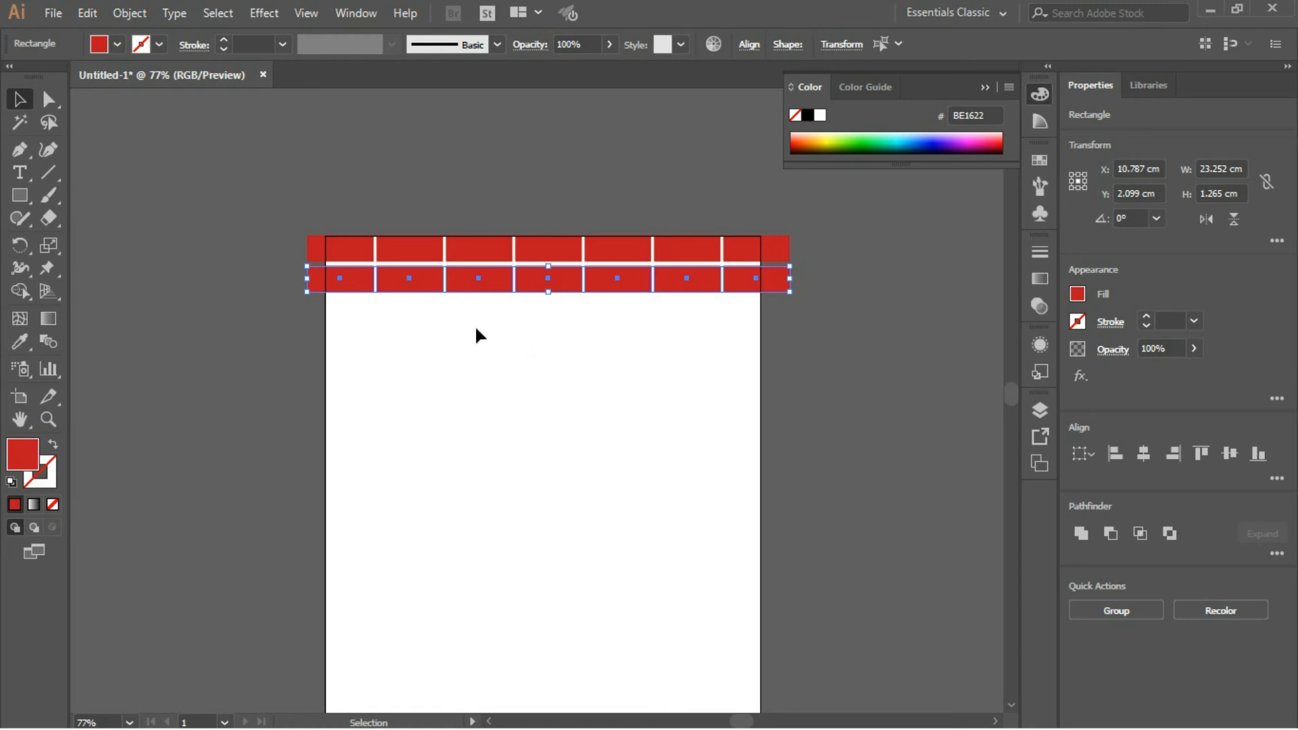
pyautogui.hotkey('ctrl', 'd')
pyautogui.hotkey('ctrl', 'd')
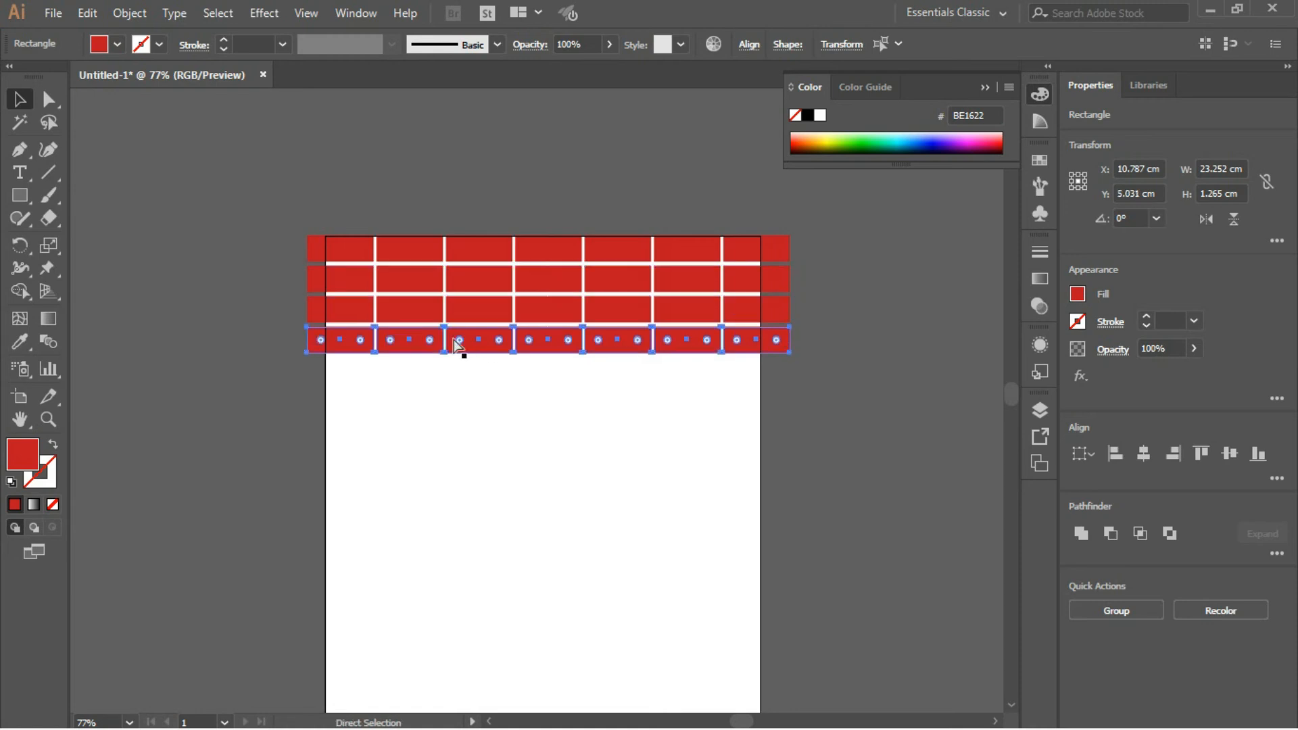
pyautogui.hotkey('ctrl', 'd')
pyautogui.hotkey('ctrl', 'd')
pyautogui.hotkey('ctrl', 'd')
pyautogui.hotkey('ctrl', 'd')
pyautogui.hotkey('ctrl', 'd')
pyautogui.hotkey('ctrl', 'd')
pyautogui.hotkey('ctrl', 'd')
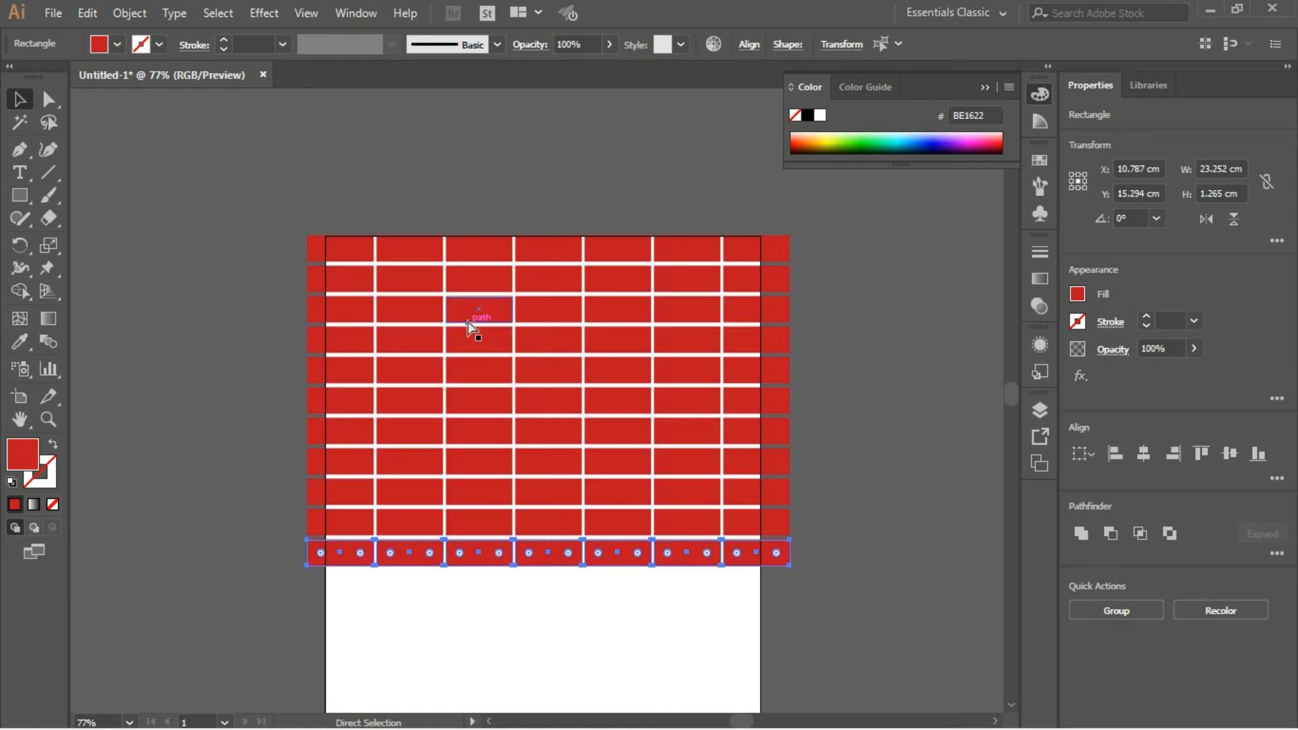
pyautogui.hotkey('ctrl', 'd')
pyautogui.hotkey('ctrl', 'd')
pyautogui.hotkey('ctrl', 'd')
pyautogui.hotkey('ctrl', 'd')
pyautogui.hotkey('ctrl', 'd')
pyautogui.hotkey('ctrl', 'd')
pyautogui.hotkey('ctrl', 'd')
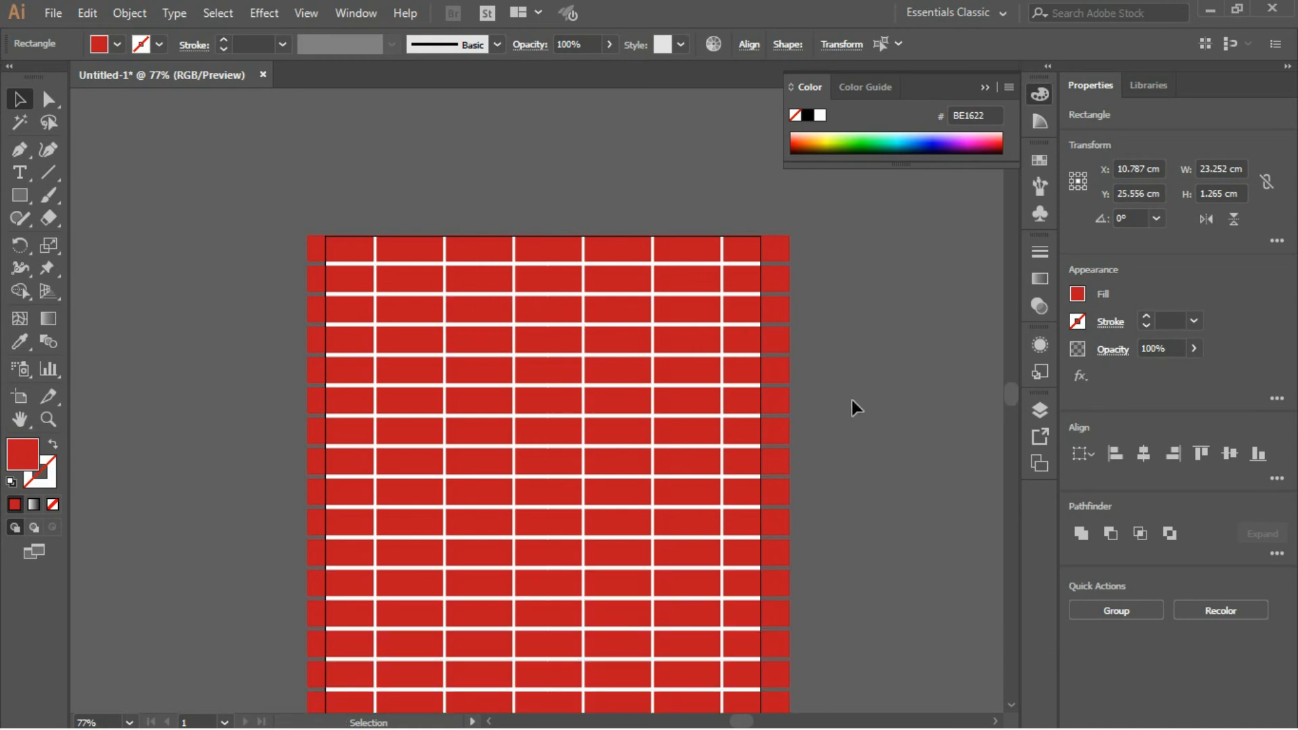
# - Continue repeating the row copies until they extend past the artboard's bottom edge, and deselect everything
pyautogui.press('space')
pyautogui.moveTo(852, 400); pyautogui.dragTo(843, 217)
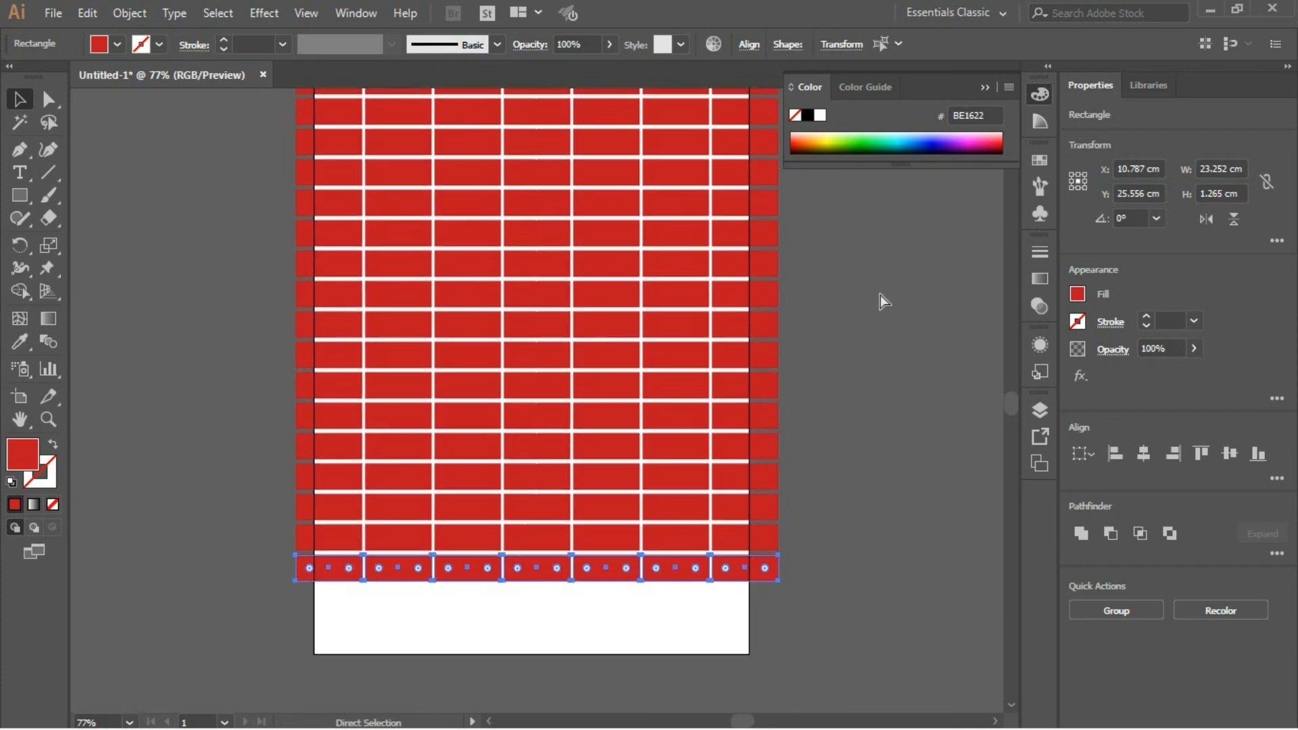
pyautogui.hotkey('ctrl', 'd')
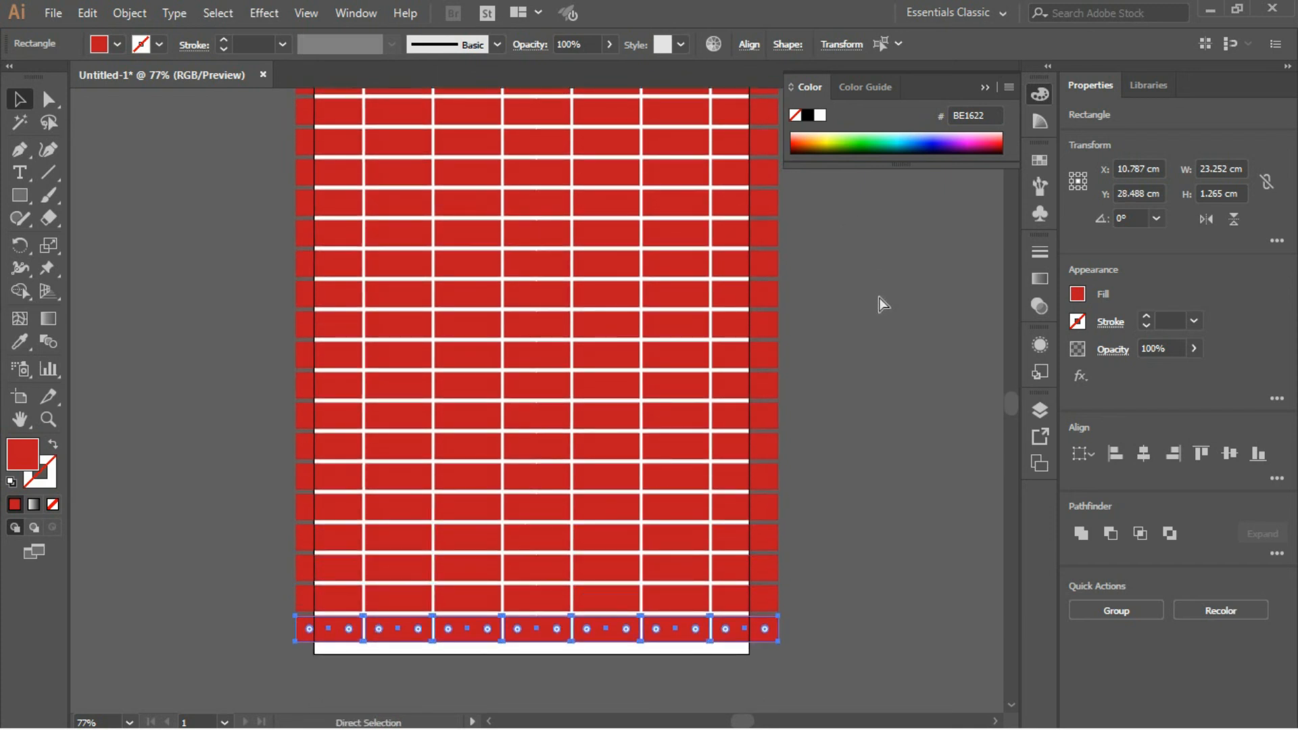
pyautogui.hotkey('ctrl', 'd')
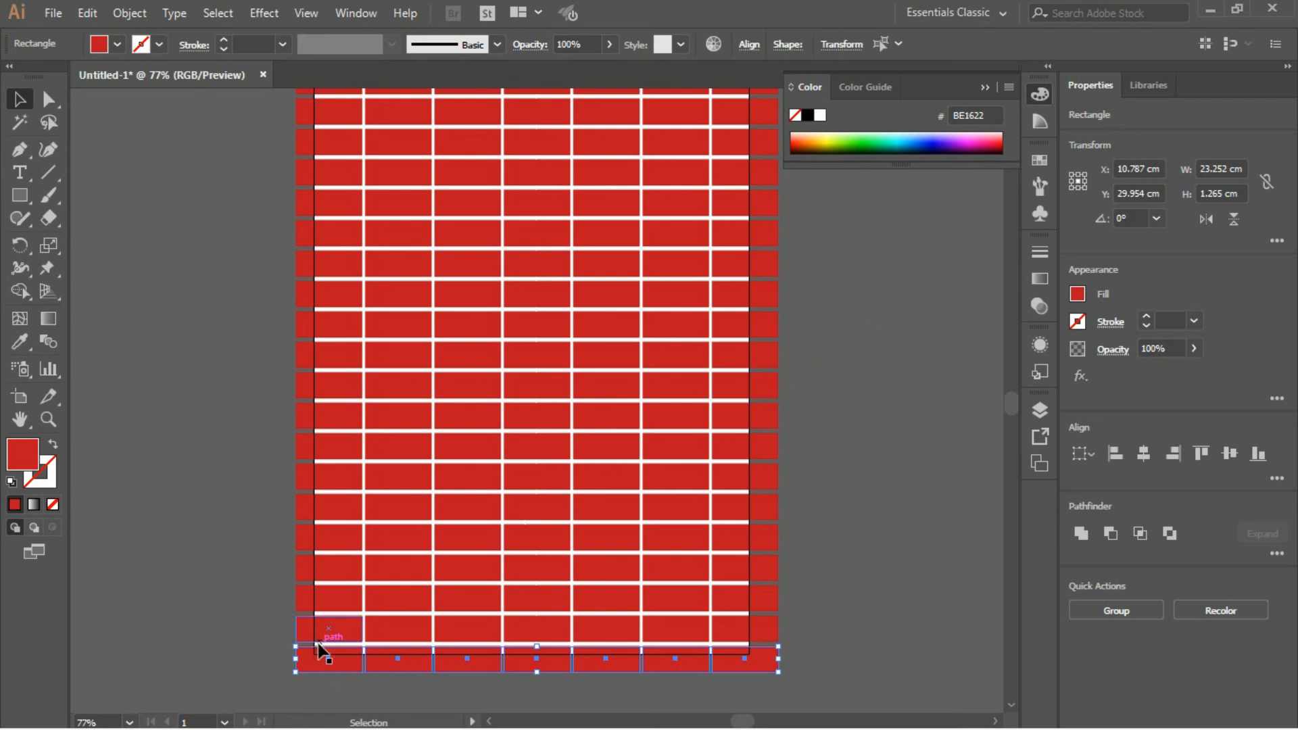
pyautogui.click(267, 627)
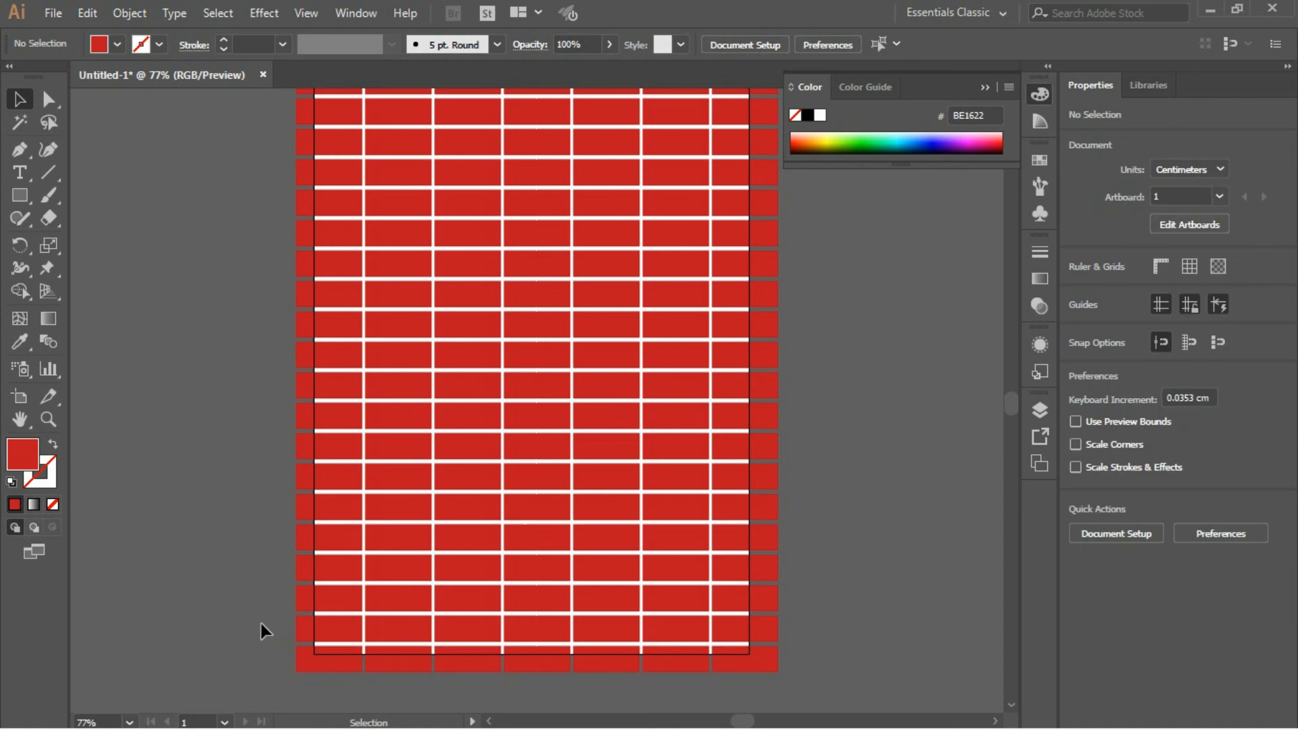
pyautogui.moveTo(261, 623); pyautogui.dragTo(779, 628)
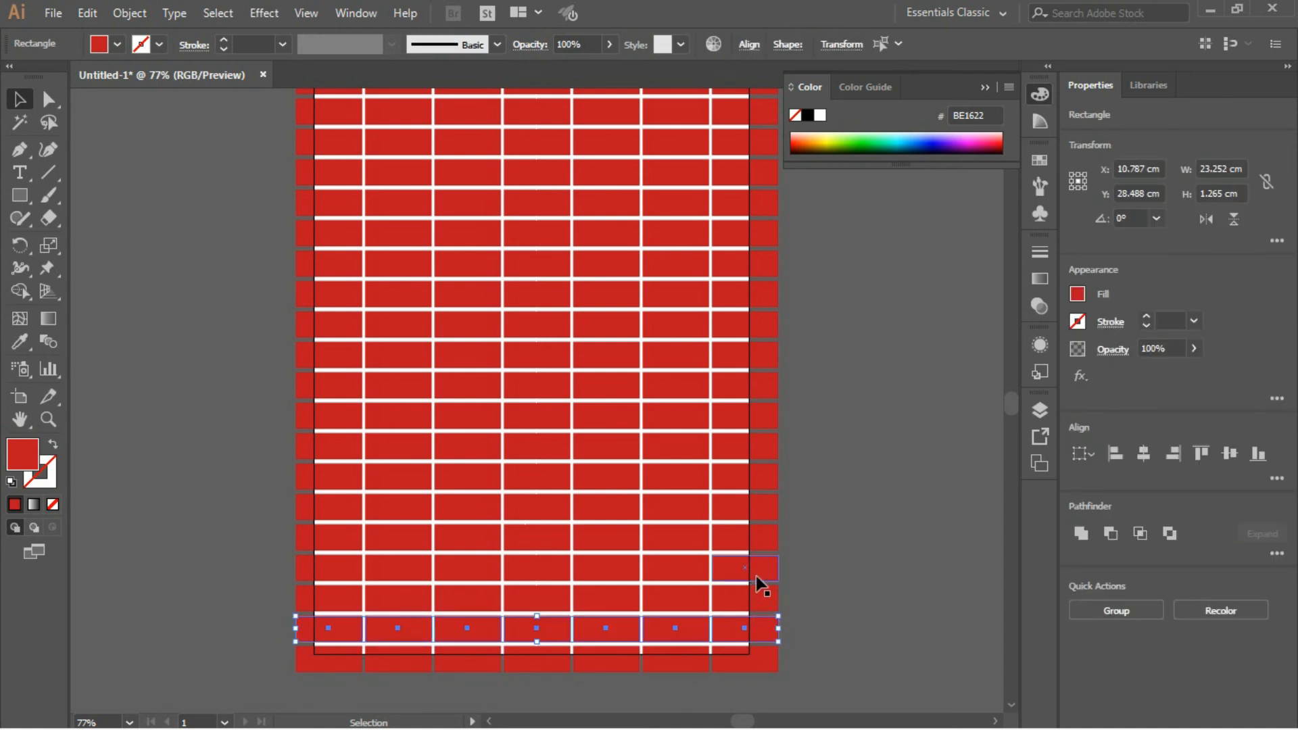
pyautogui.click(835, 525)
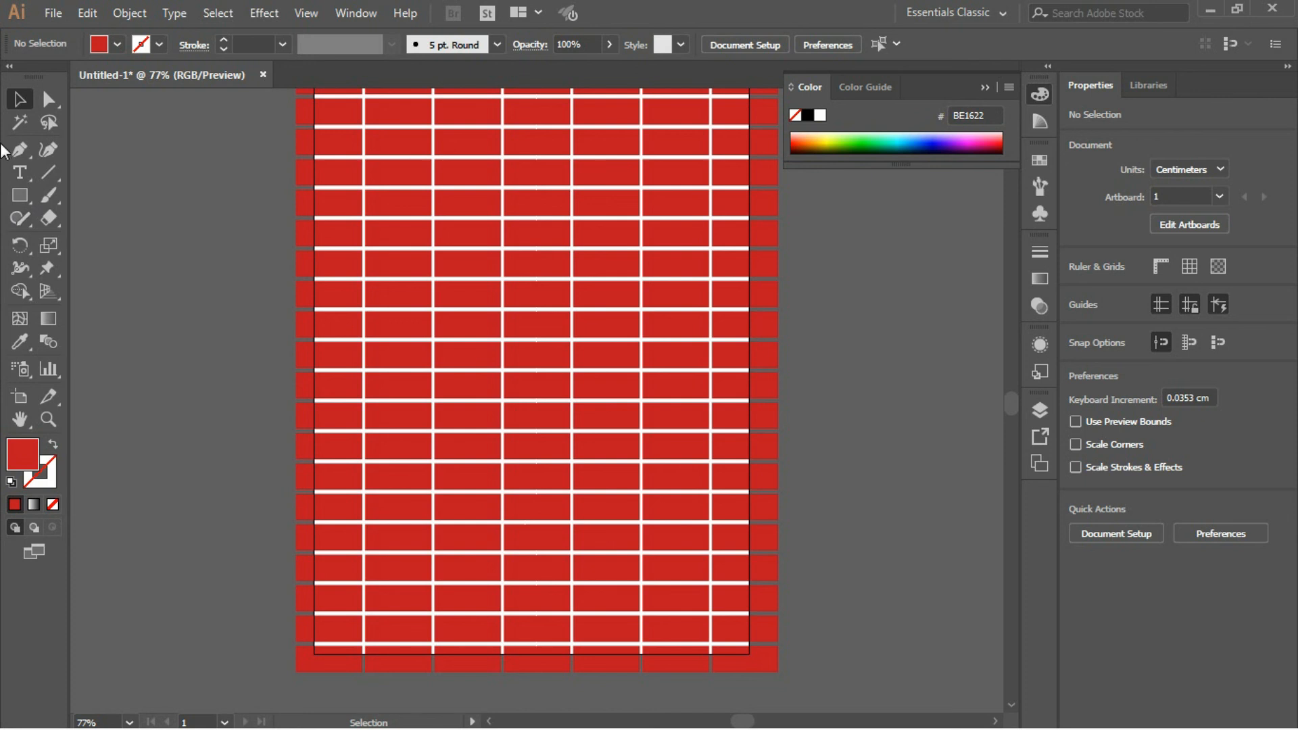
# - Draw a rectangle about 2.75 × 3.13 cm beside the artboard, scatter four copies around it and deselect
pyautogui.click(20, 195)
pyautogui.moveTo(117, 246)
pyautogui.mouseDown()
pyautogui.moveTo(175, 310)
pyautogui.moveTo(157, 388)
pyautogui.moveTo(254, 377)
pyautogui.moveTo(209, 254)
pyautogui.moveTo(210, 211)
pyautogui.moveTo(171, 162)
pyautogui.moveTo(144, 159)
pyautogui.mouseUp()
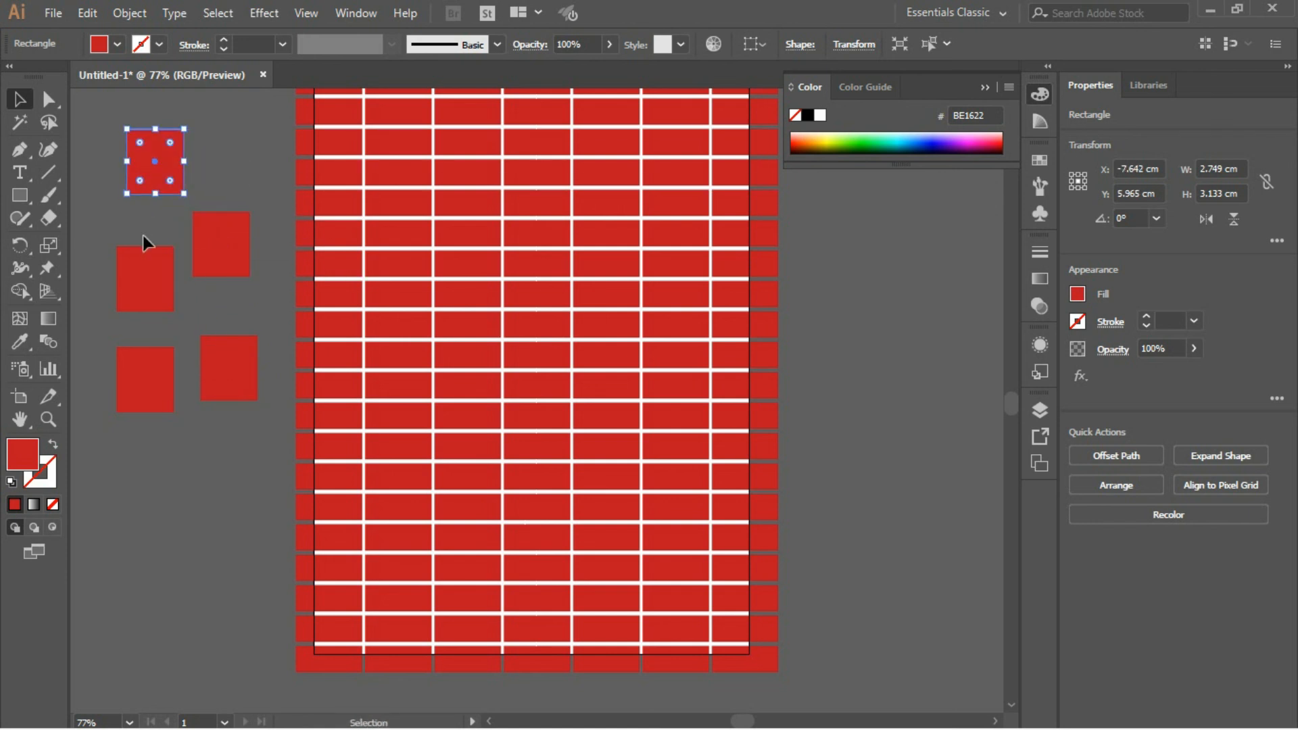
pyautogui.click(177, 461)
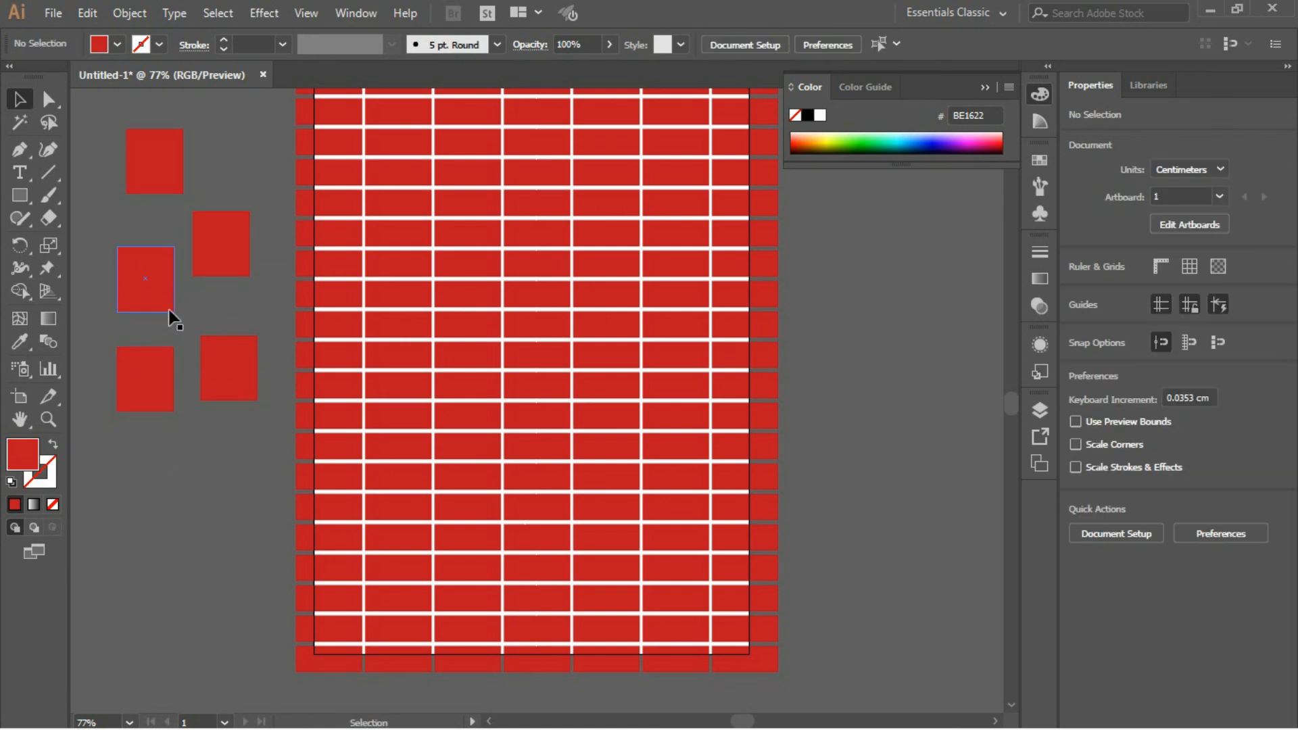
# - Move one loose rectangle slightly up, select others individually, select all five with a marquee, and clear the selection
pyautogui.moveTo(224, 366); pyautogui.dragTo(224, 356)
pyautogui.click(155, 277)
pyautogui.click(211, 250)
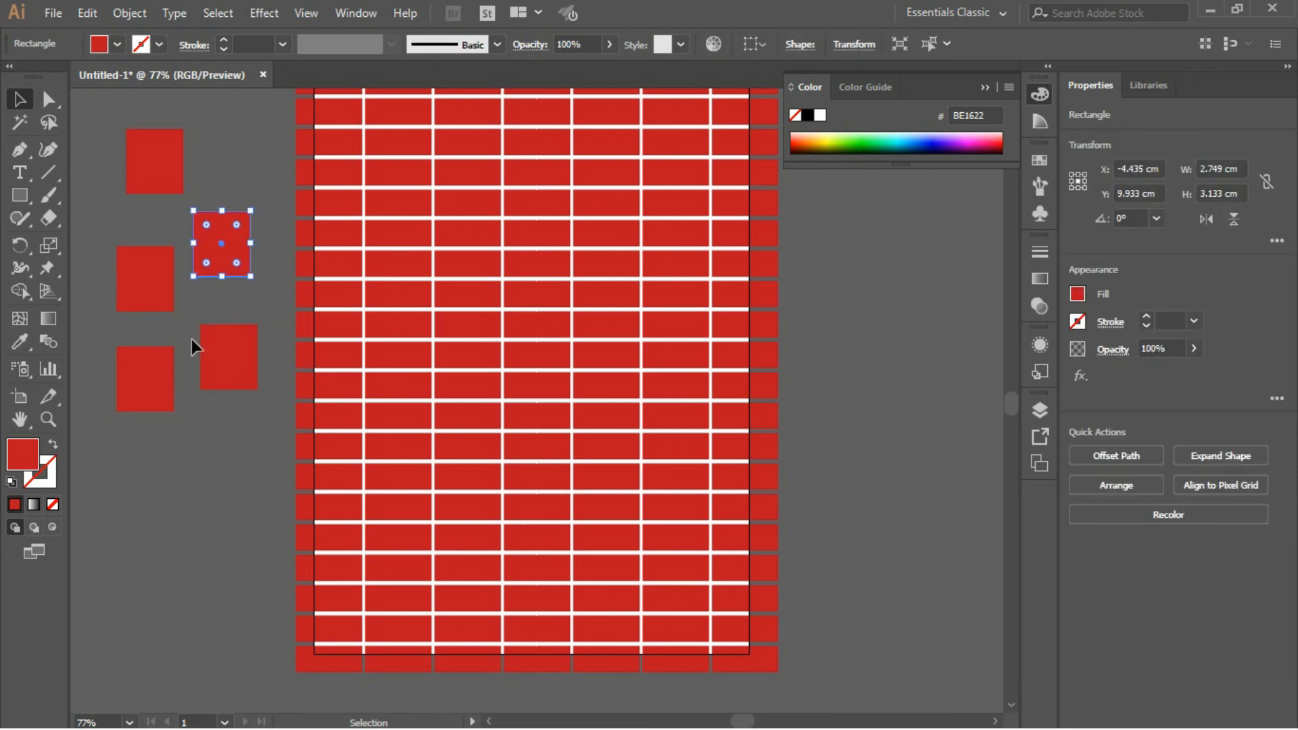
pyautogui.moveTo(216, 426); pyautogui.dragTo(131, 165)
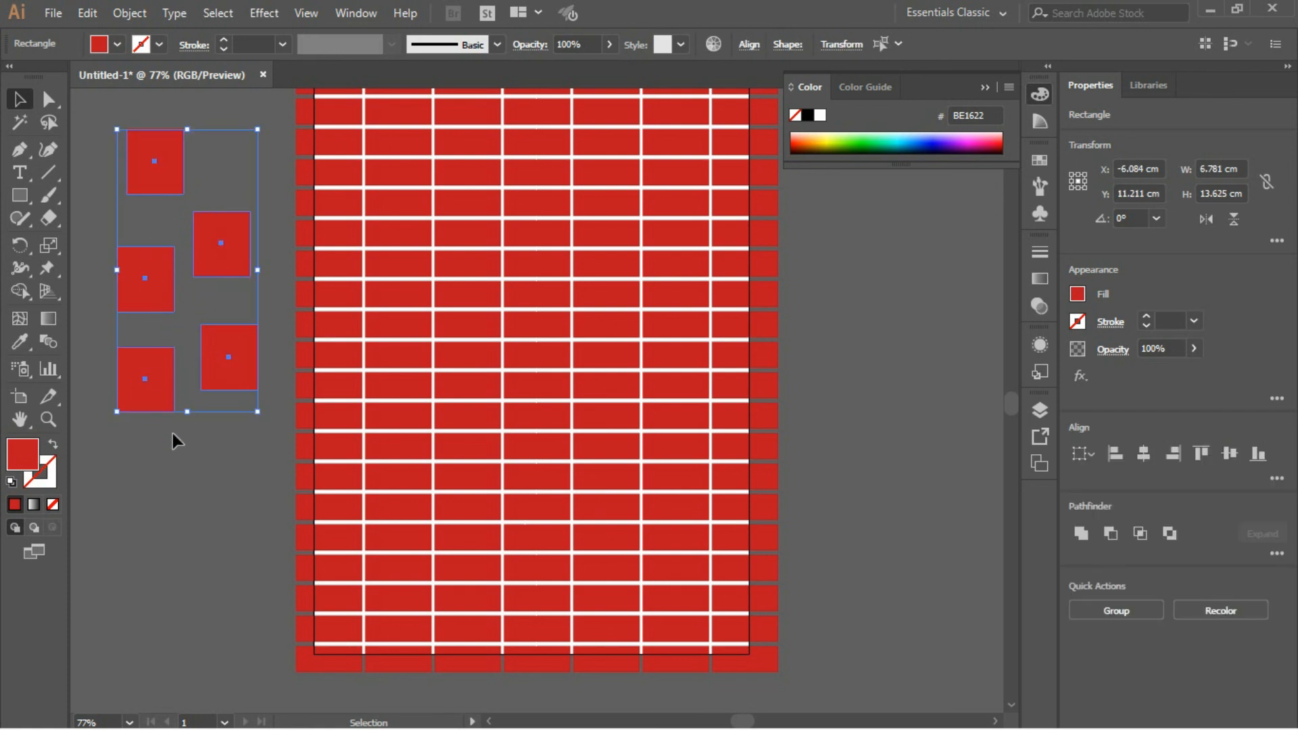
pyautogui.click(191, 473)
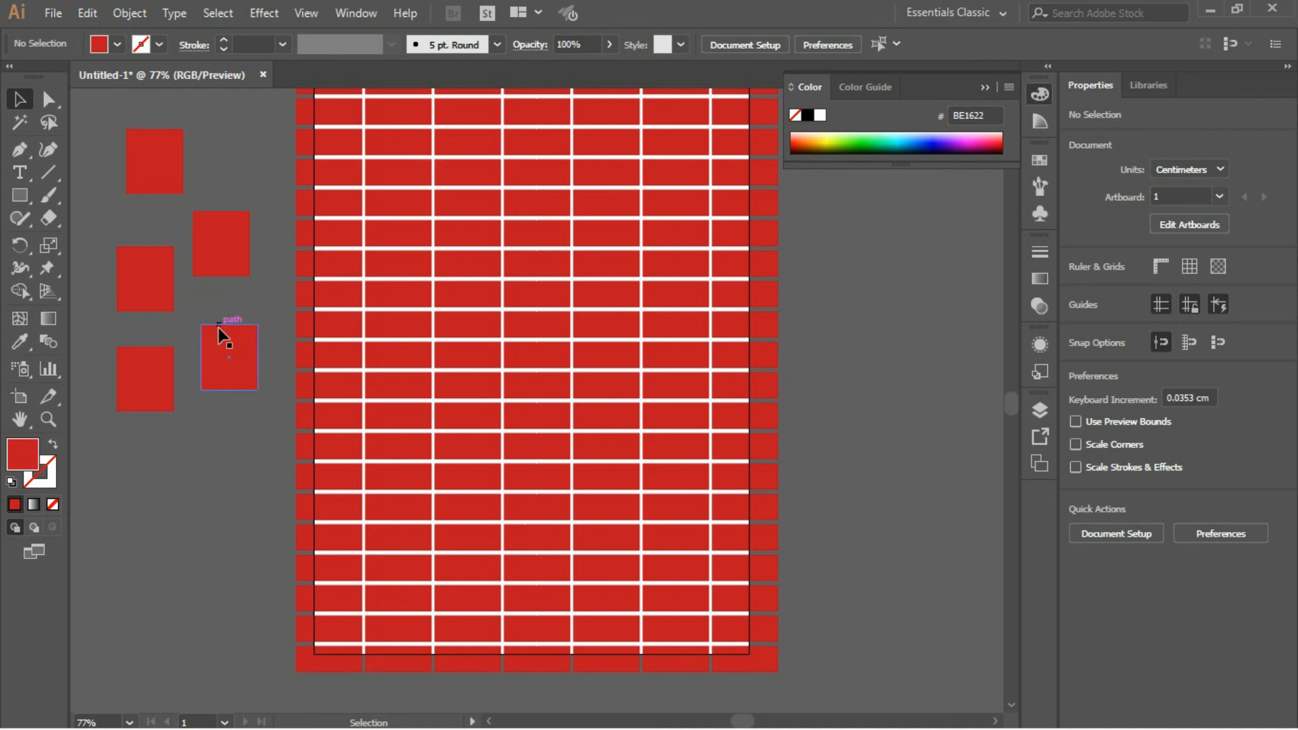
# - Select three of the five loose rectangles together and move them below the other two
pyautogui.click(226, 370)
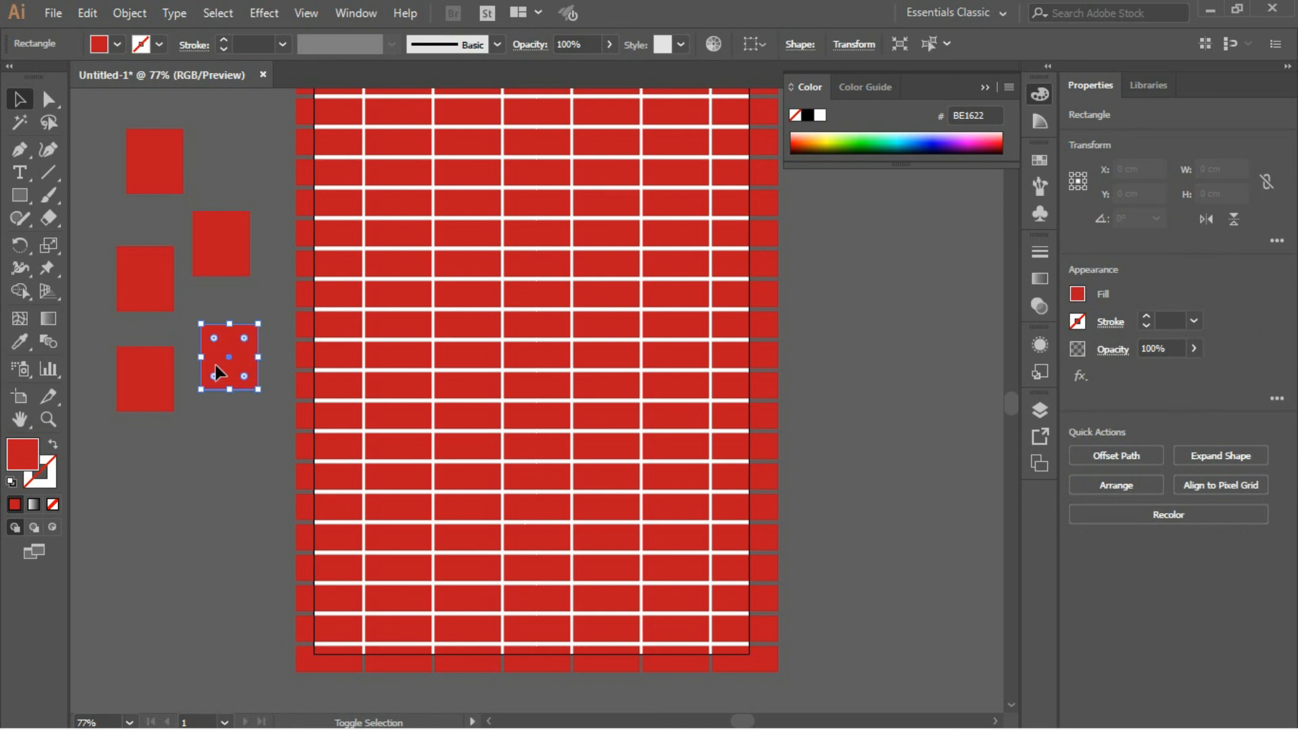
pyautogui.keyDown('shift'); pyautogui.click(156, 282); pyautogui.keyUp('shift')
pyautogui.keyDown('shift'); pyautogui.click(223, 265); pyautogui.keyUp('shift')
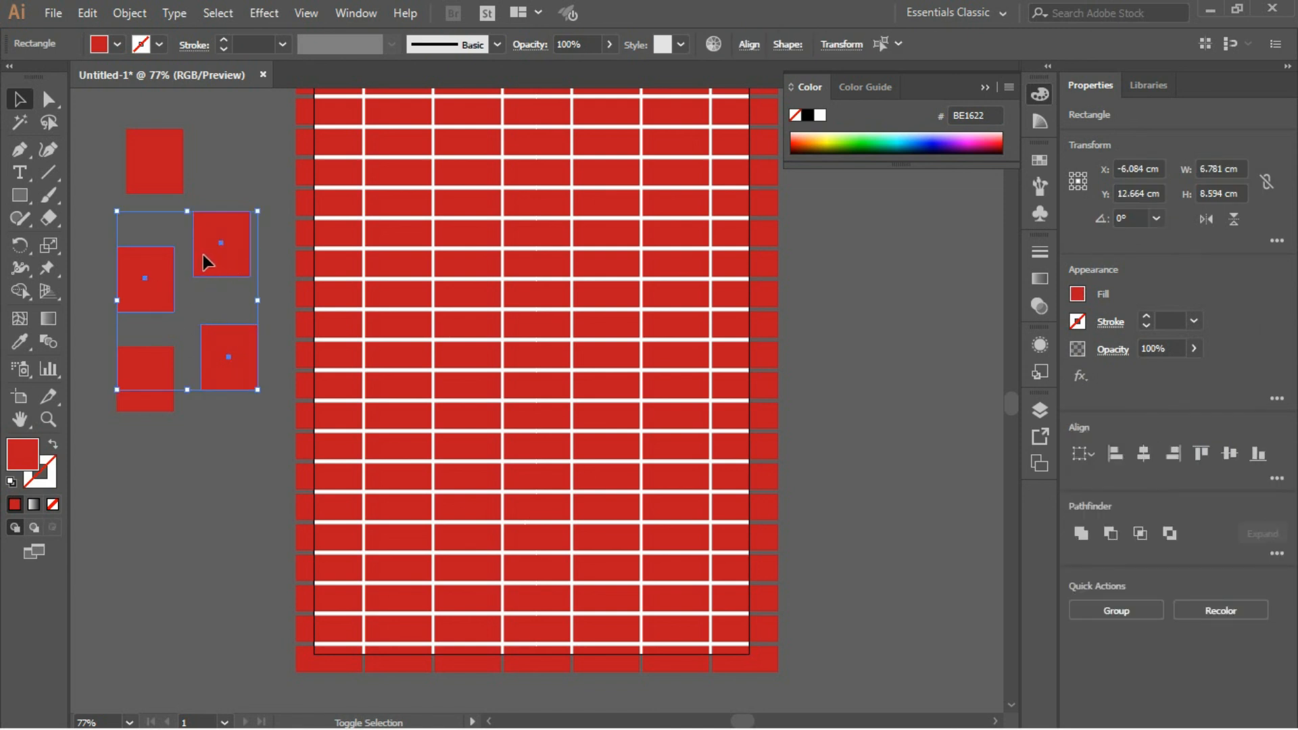
pyautogui.keyDown('shift'); pyautogui.click(212, 242); pyautogui.keyUp('shift')
pyautogui.moveTo(211, 247); pyautogui.dragTo(193, 482)
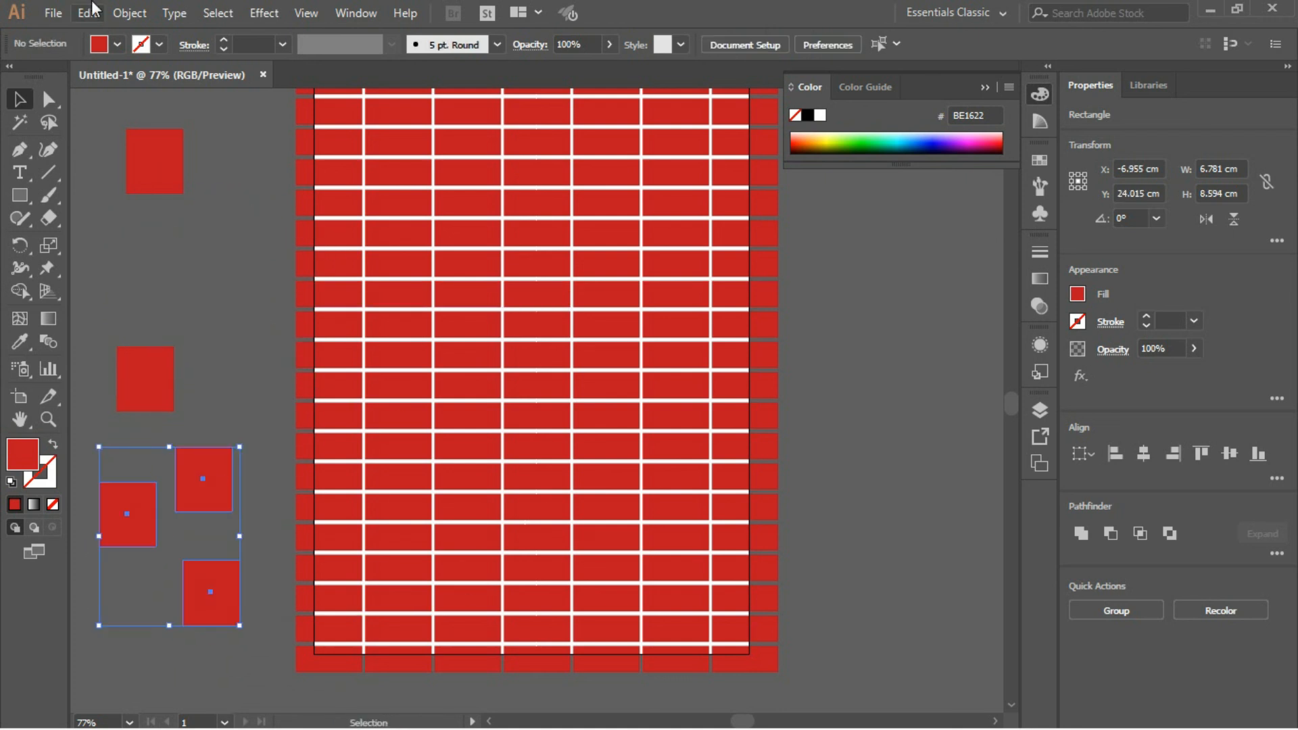
# - Delete the three moved rectangles and the two remaining loose ones beside the artboard
pyautogui.press('Delete')
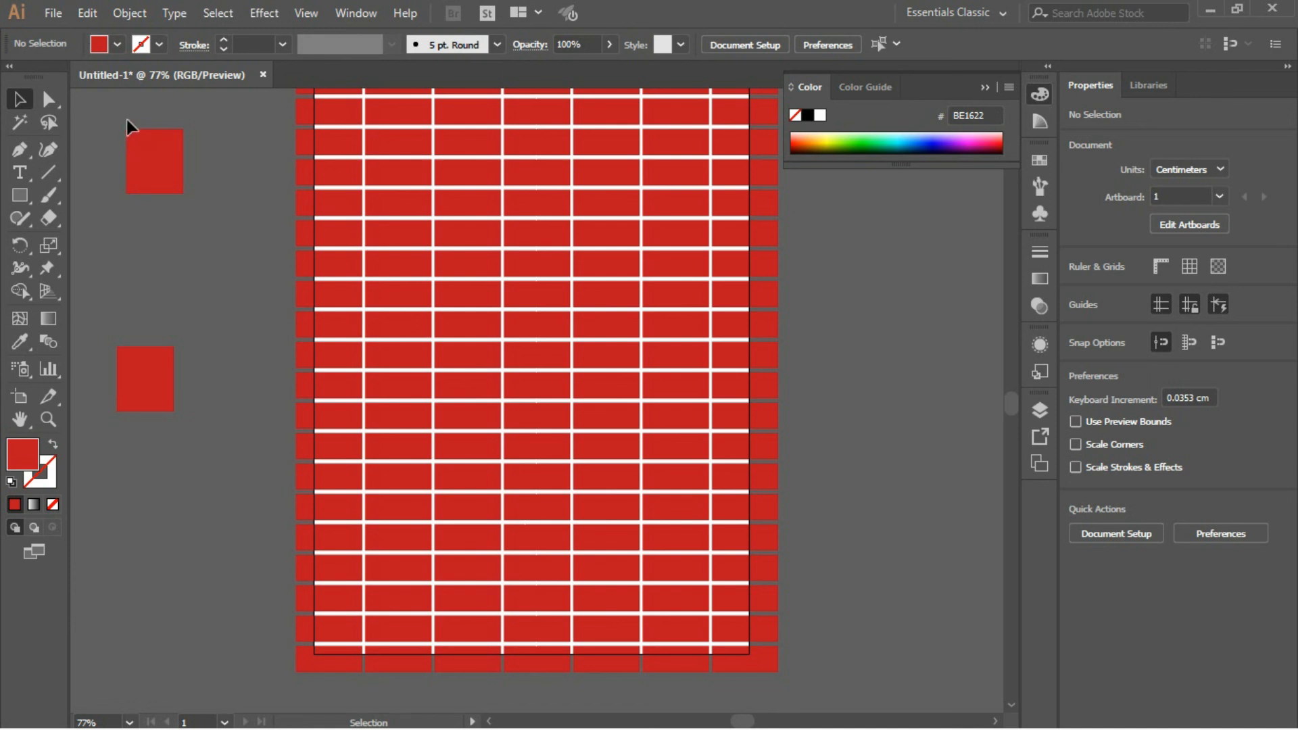
pyautogui.moveTo(109, 108); pyautogui.dragTo(189, 435)
pyautogui.press('Delete')
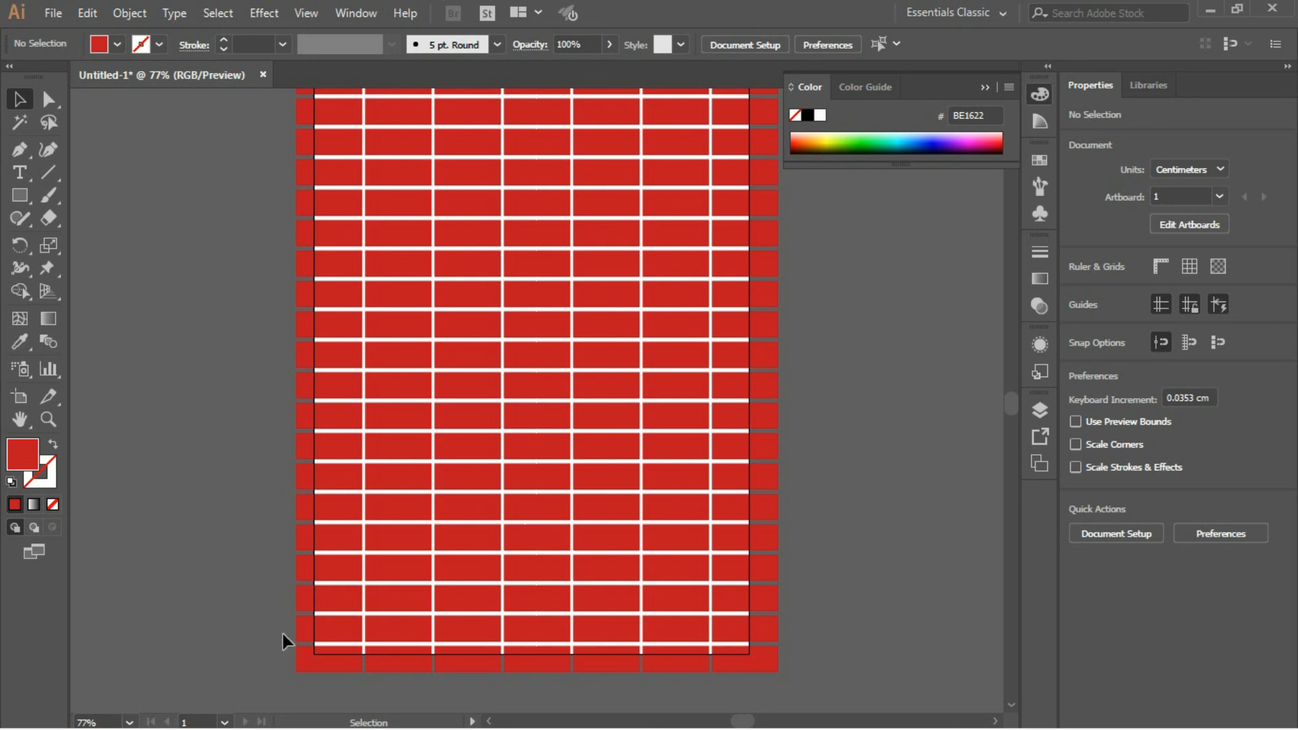
# - Select every second row of bricks in the lower half of the pattern, starting with the second row from the bottom
pyautogui.moveTo(264, 627); pyautogui.dragTo(677, 616)
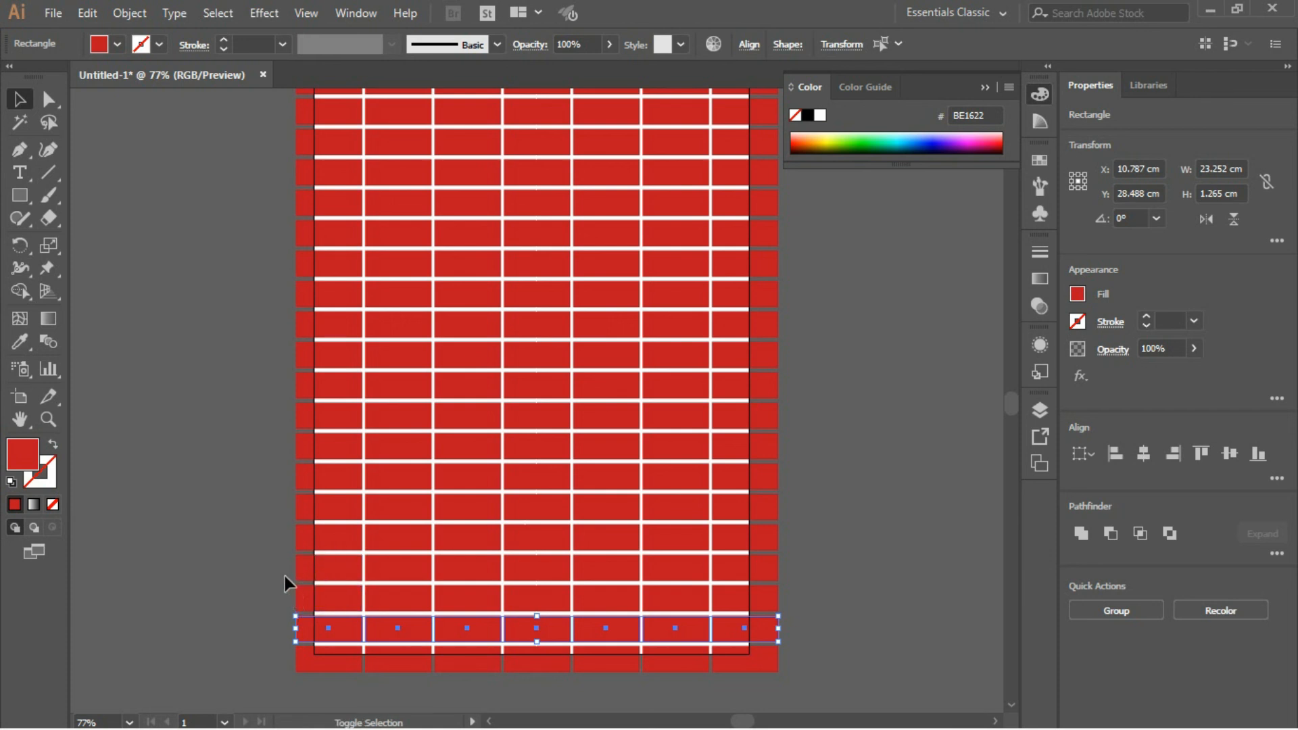
pyautogui.moveTo(274, 569); pyautogui.dragTo(801, 579)
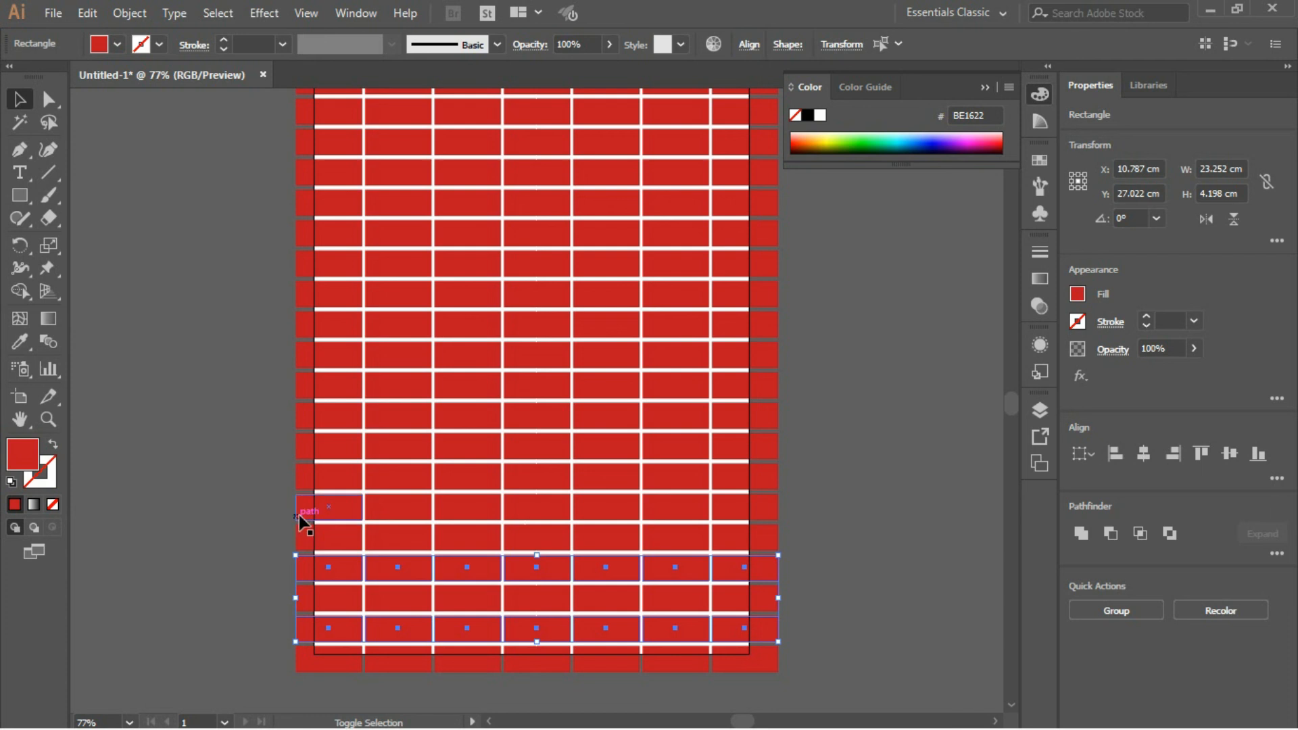
pyautogui.moveTo(269, 501); pyautogui.dragTo(365, 513)
pyautogui.moveTo(572, 526); pyautogui.dragTo(789, 525)
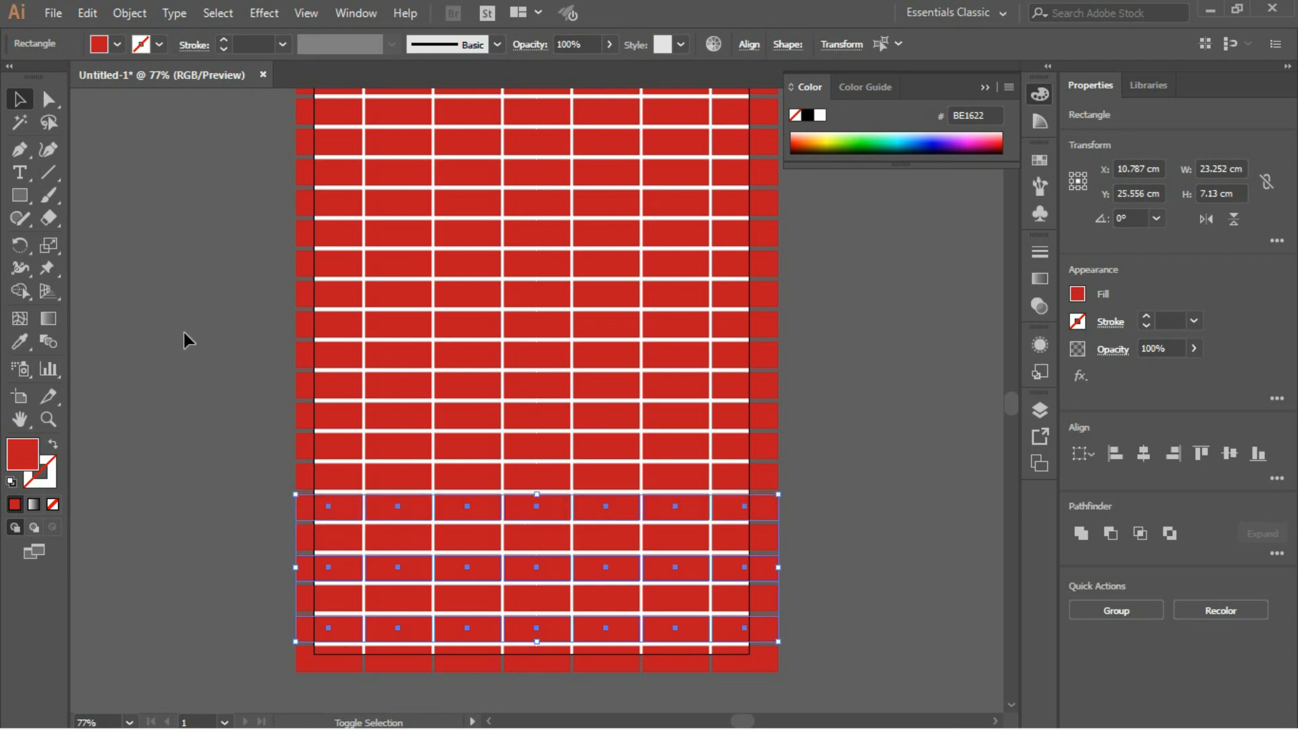
pyautogui.moveTo(278, 445); pyautogui.dragTo(785, 444)
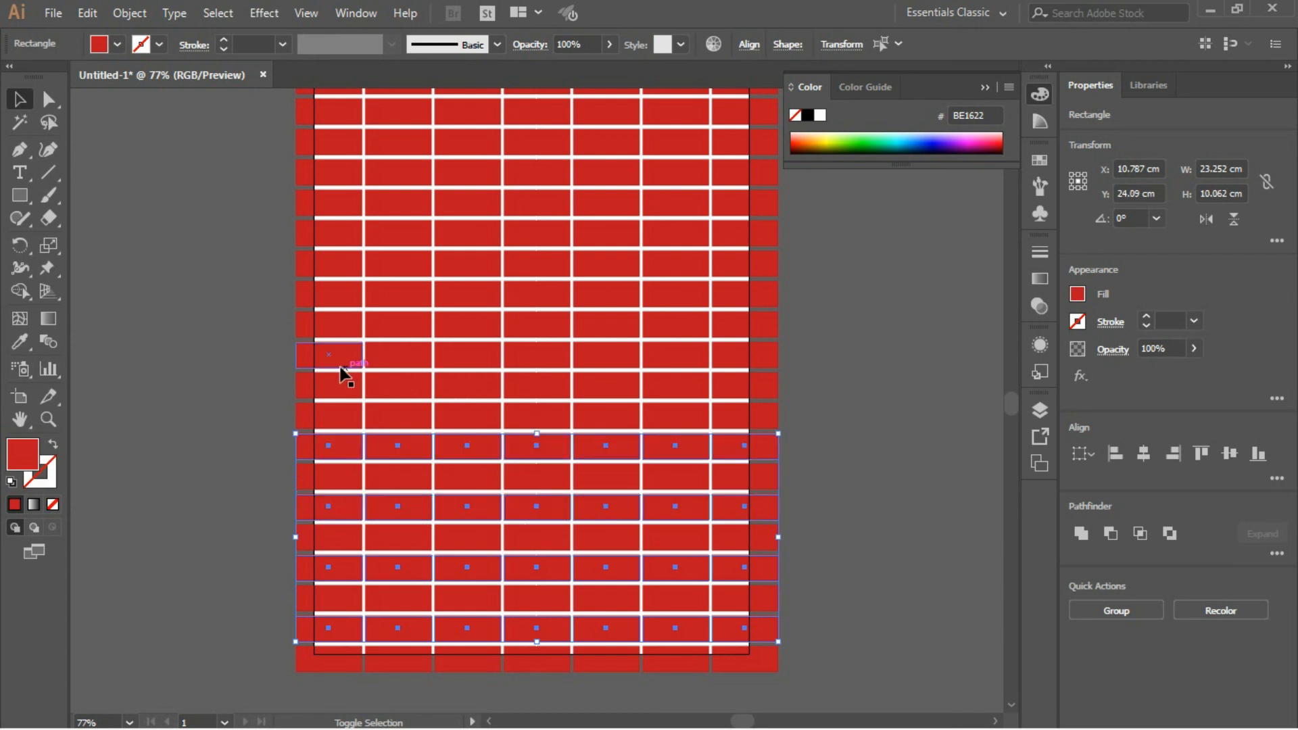
pyautogui.moveTo(269, 384); pyautogui.dragTo(786, 387)
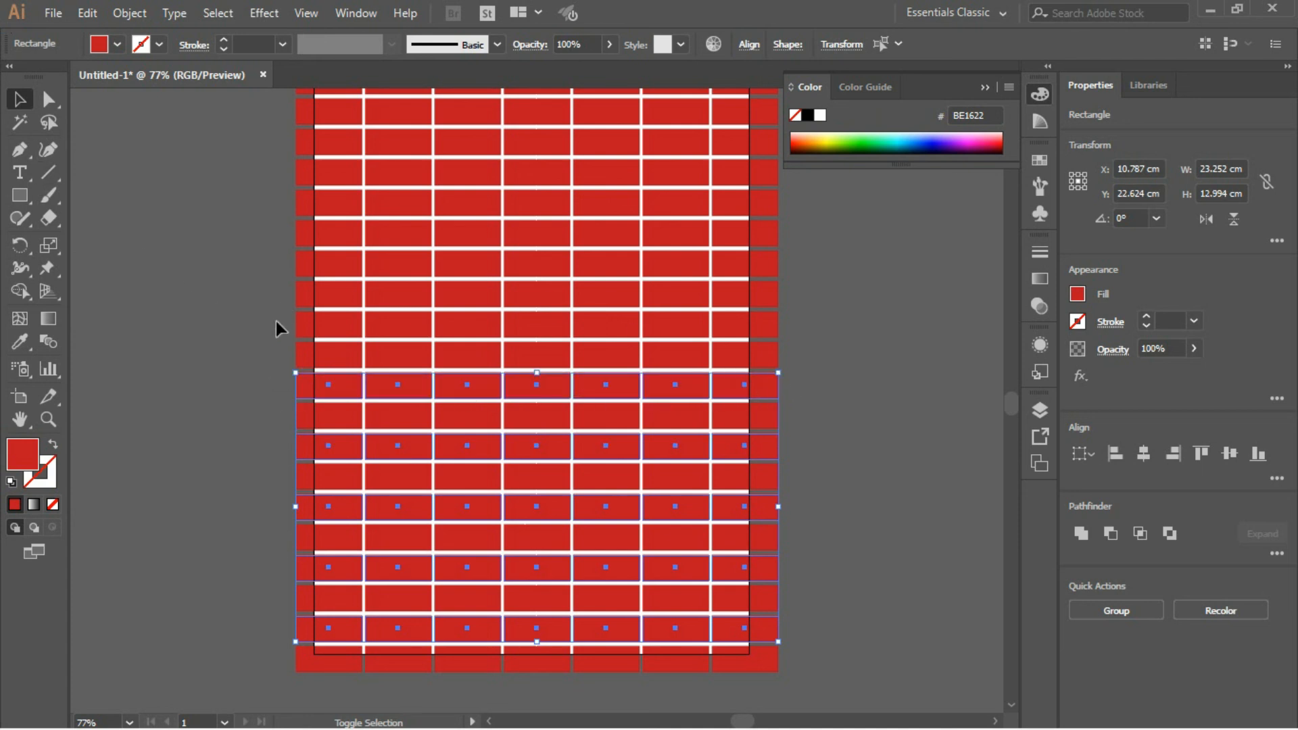
# - Extend the selection with every second row of bricks up to the second row from the top
pyautogui.moveTo(270, 322); pyautogui.dragTo(771, 325)
pyautogui.moveTo(263, 256); pyautogui.dragTo(790, 270)
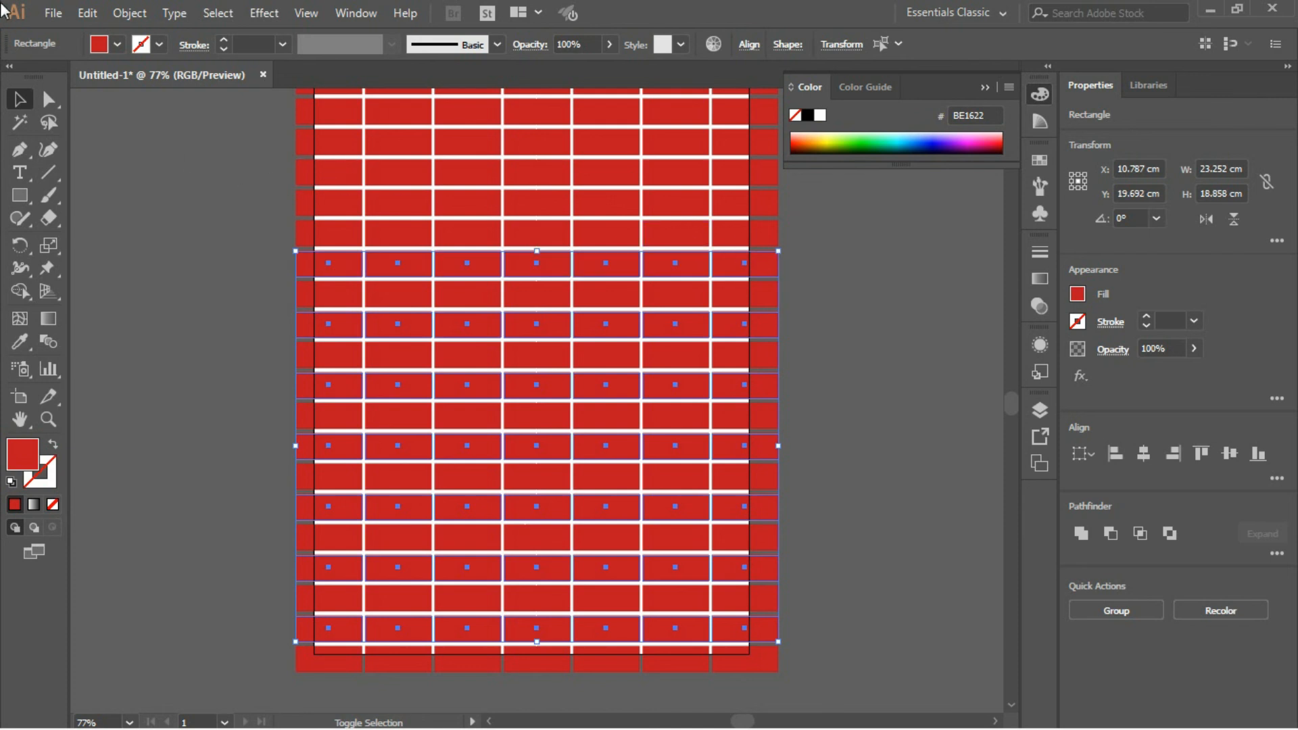
pyautogui.moveTo(270, 200); pyautogui.dragTo(790, 212)
pyautogui.moveTo(351, 150); pyautogui.dragTo(777, 145)
pyautogui.moveTo(219, 177); pyautogui.dragTo(203, 179)
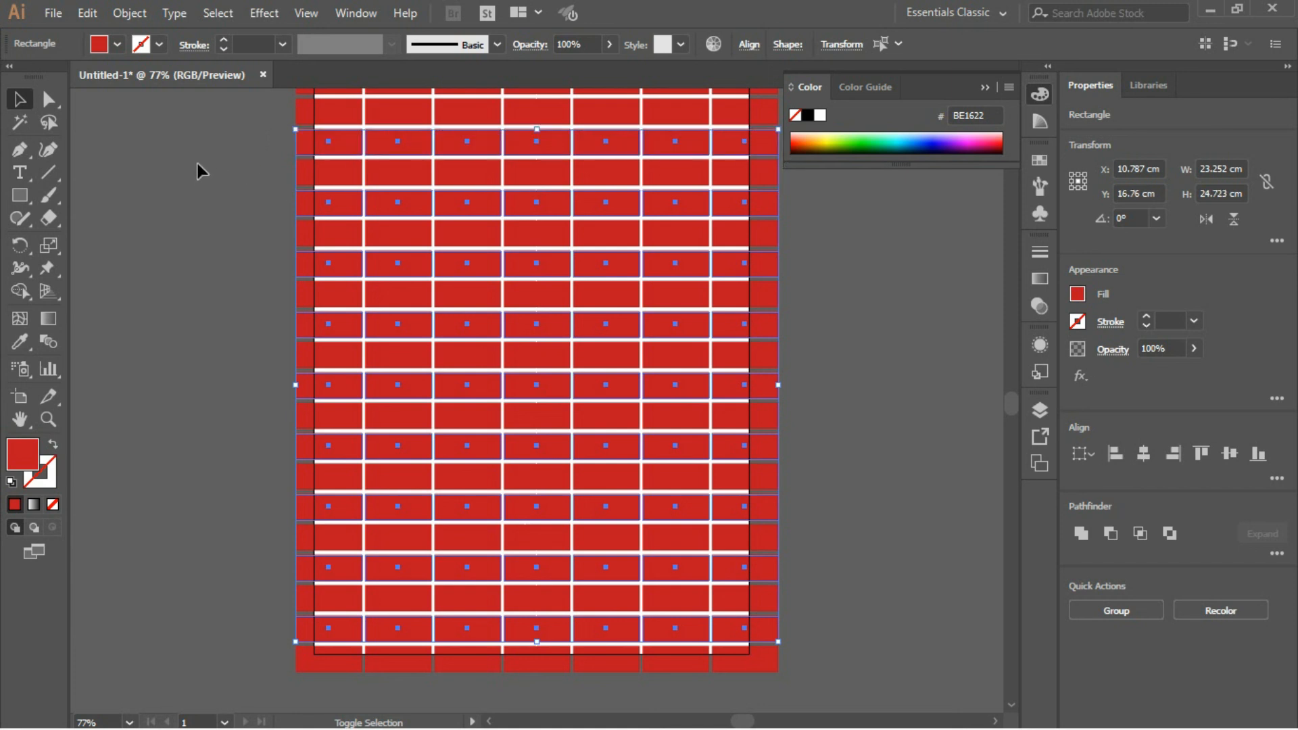
pyautogui.press('space')
pyautogui.moveTo(206, 175); pyautogui.dragTo(197, 271)
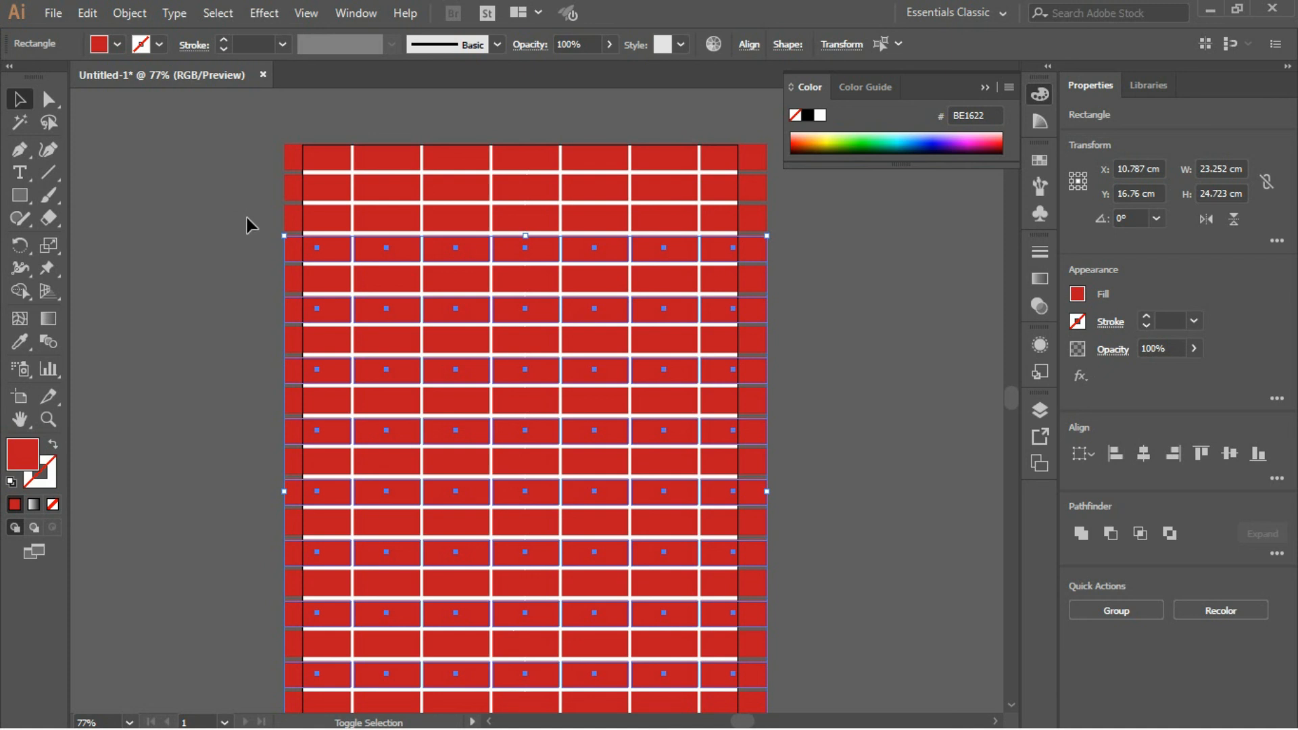
pyautogui.moveTo(262, 188); pyautogui.dragTo(785, 185)
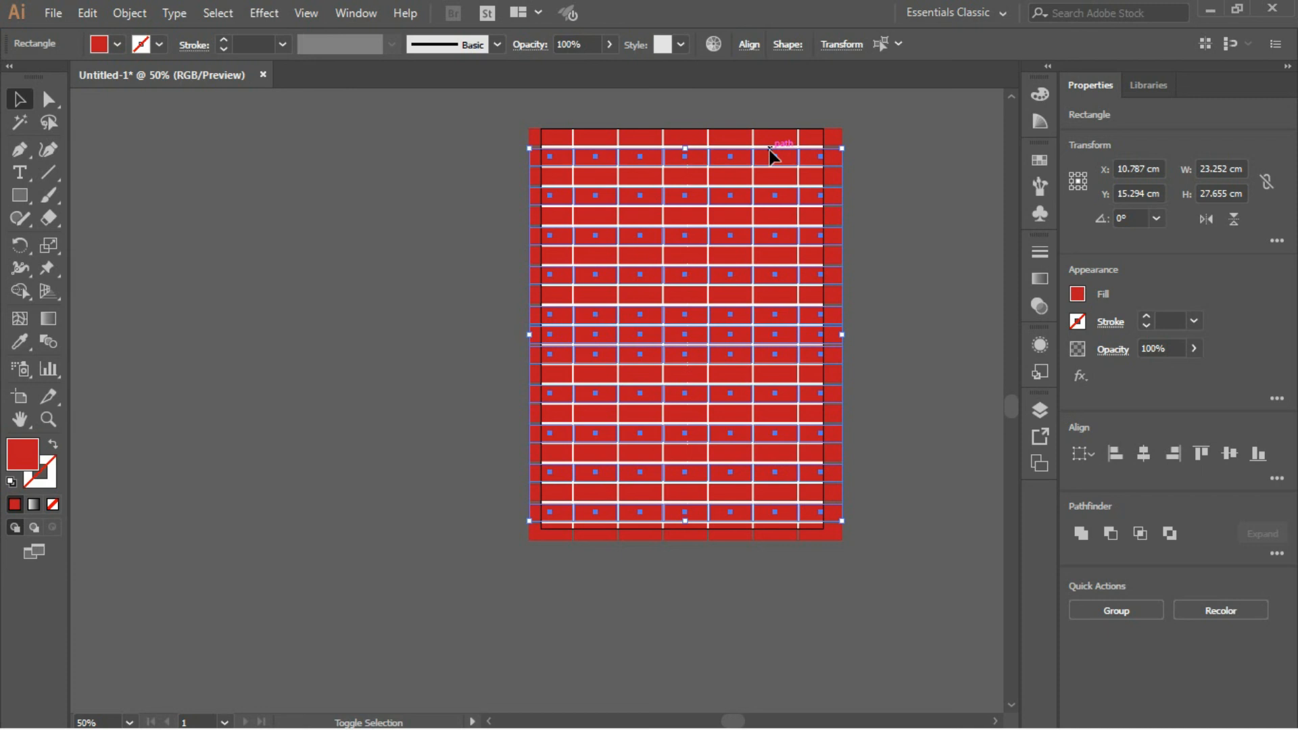
# - Shift the selected rows about 0.35 cm to the right to stagger the bricks, and deselect everything
pyautogui.press('Right')
pyautogui.press('Right')
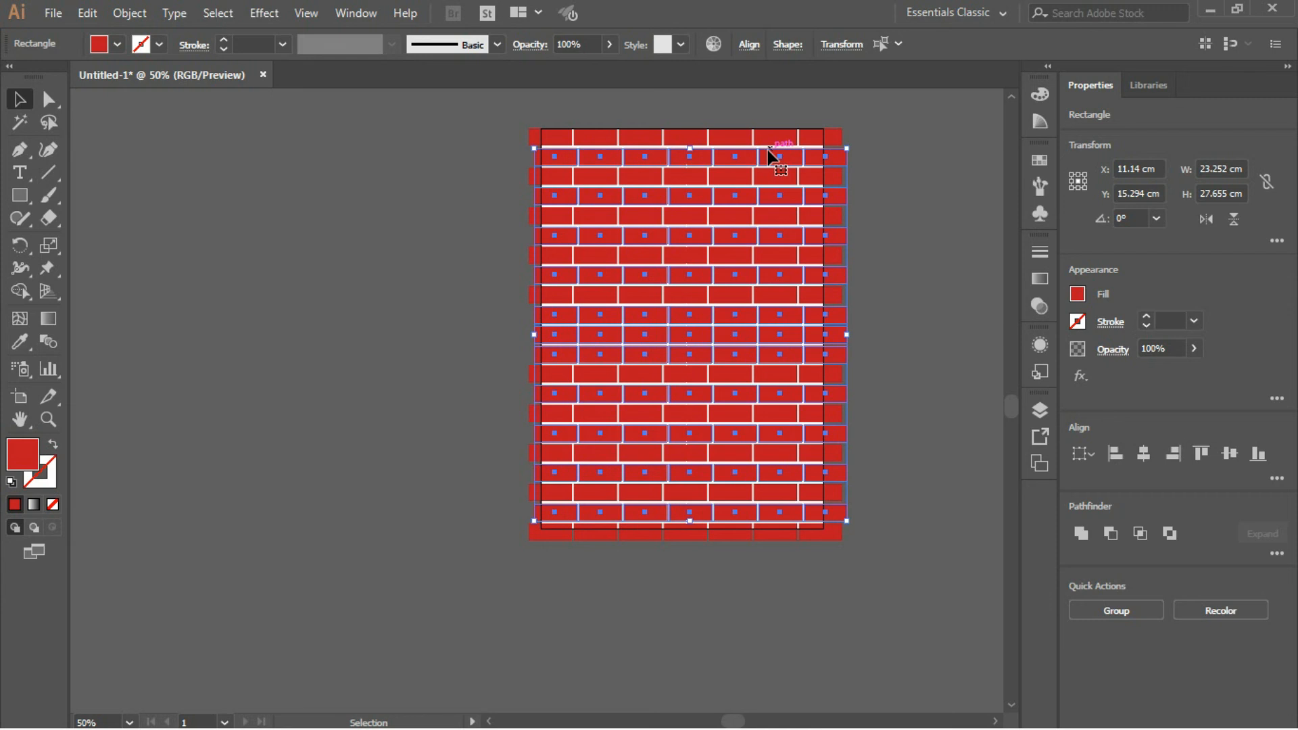
pyautogui.hotkey('ctrl', 'shift', 'a')
# - Draw a 21 × 29.7 cm rectangle exactly over the artboard and use it as a clipping mask for all the bricks
pyautogui.click(29, 197)
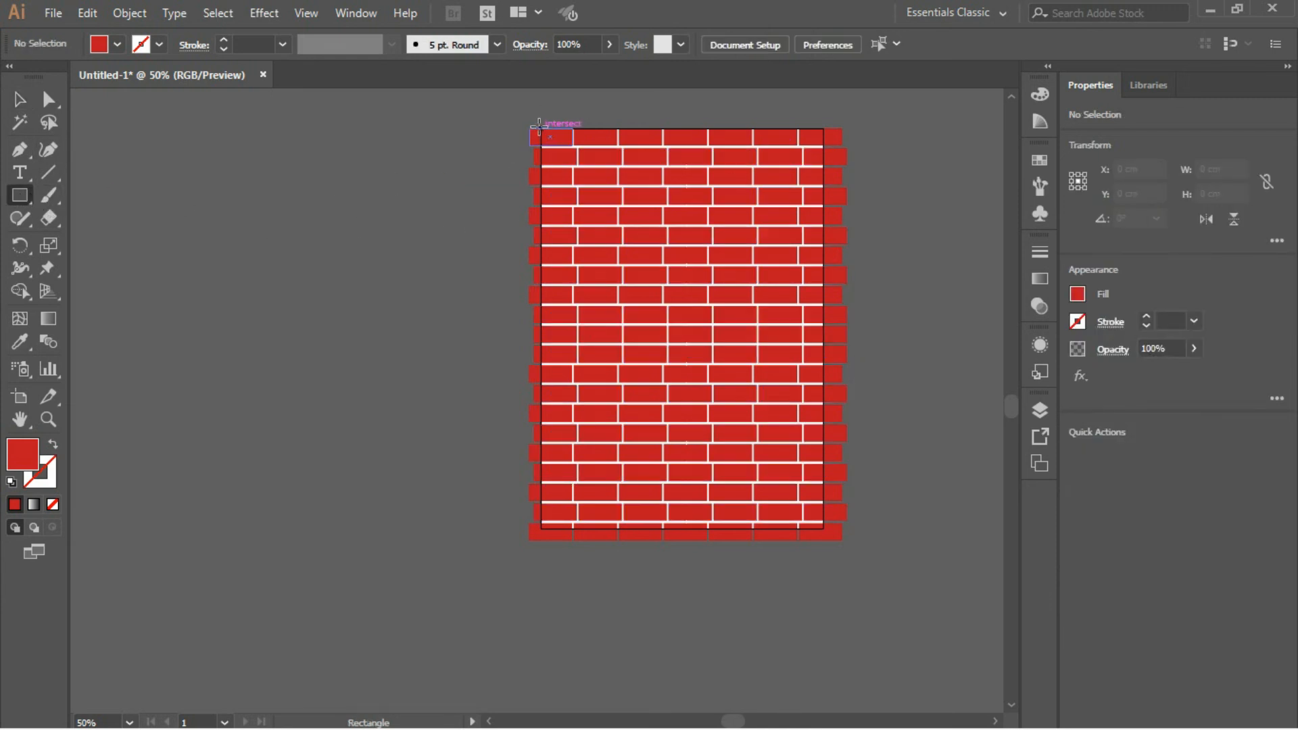
pyautogui.moveTo(539, 126); pyautogui.dragTo(823, 528)
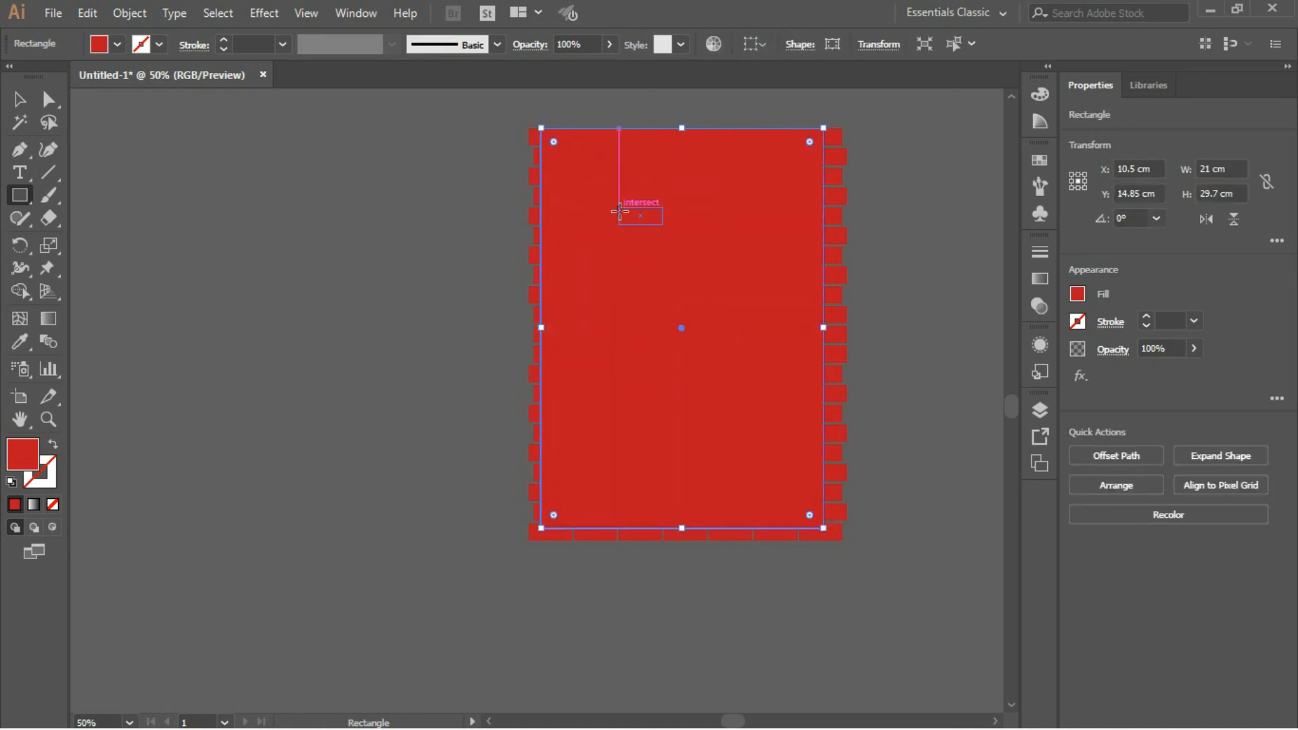
pyautogui.press('v')
pyautogui.moveTo(463, 112); pyautogui.dragTo(931, 610)
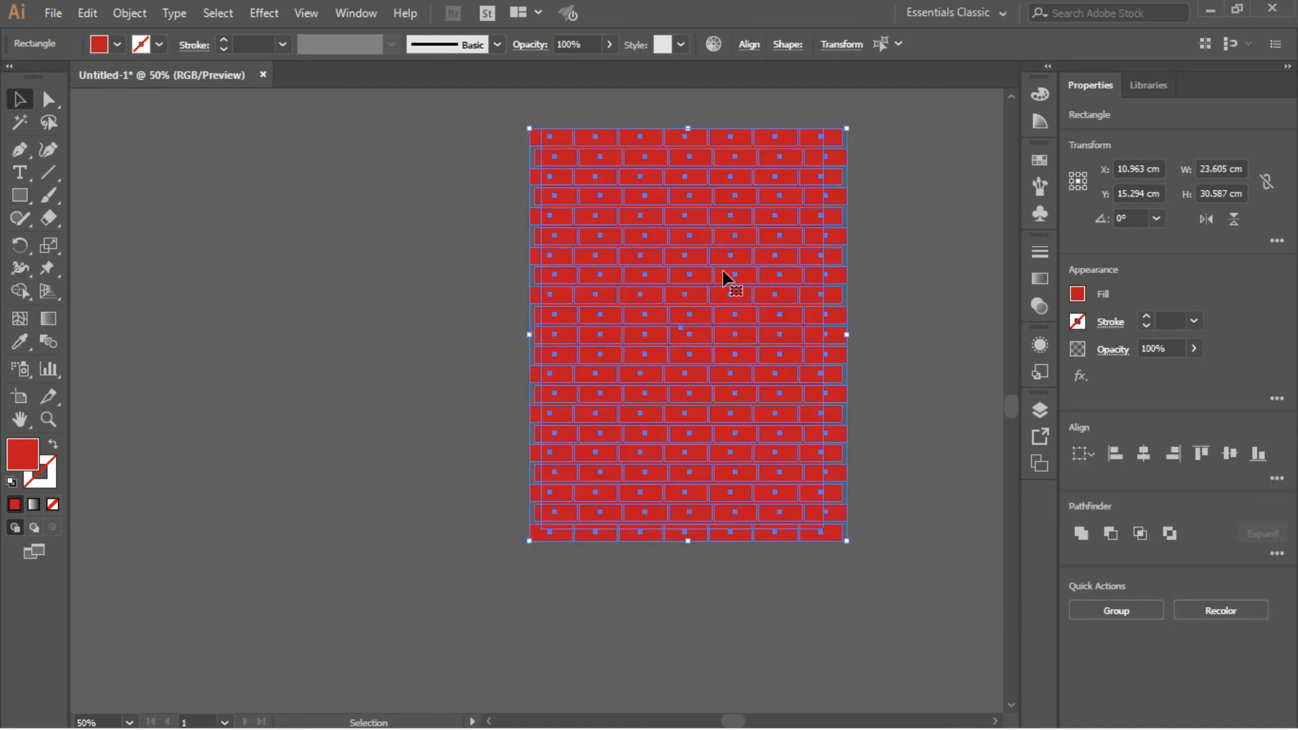
pyautogui.rightClick(737, 277)
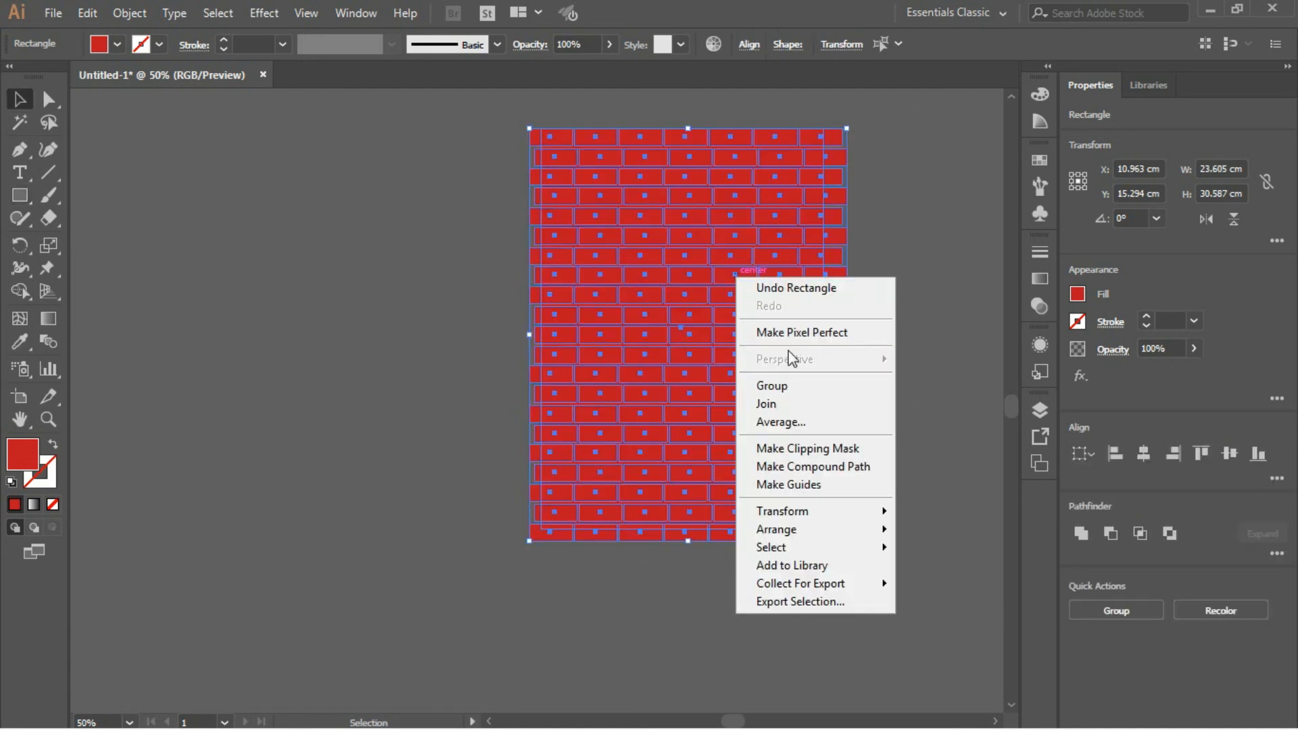
pyautogui.click(817, 449)
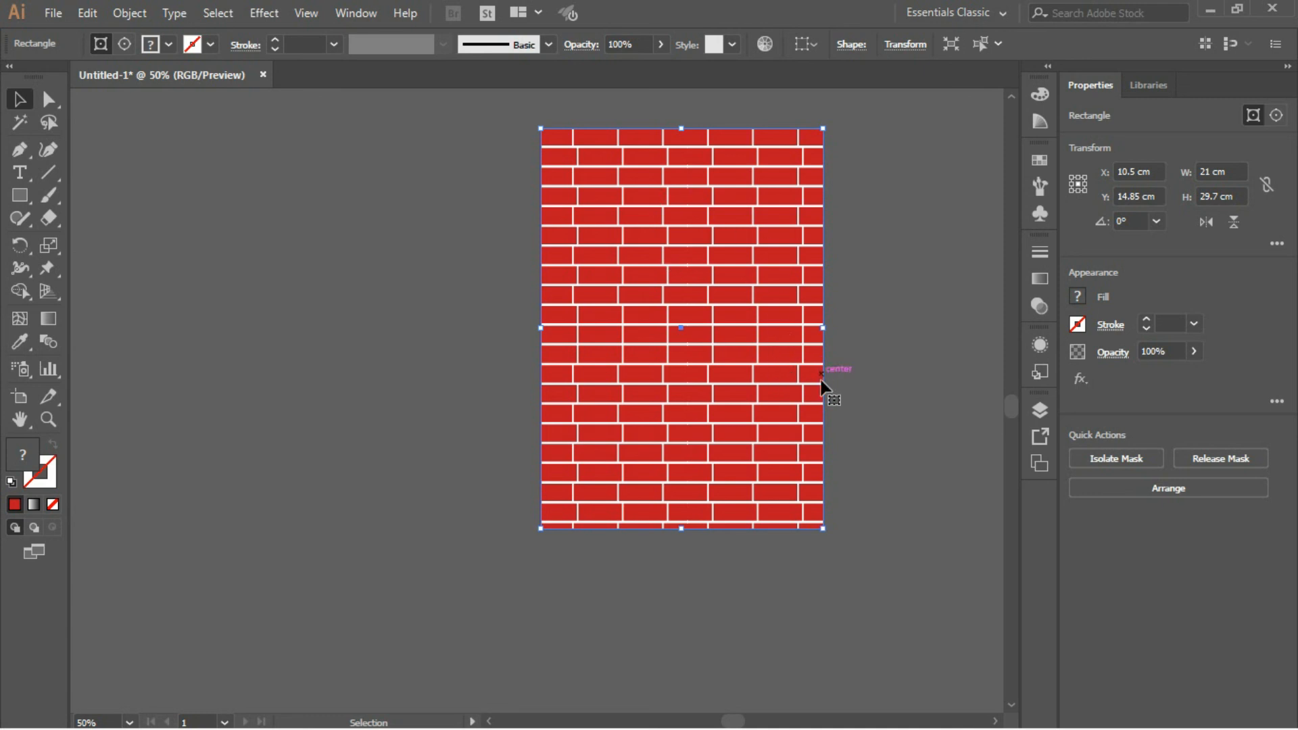